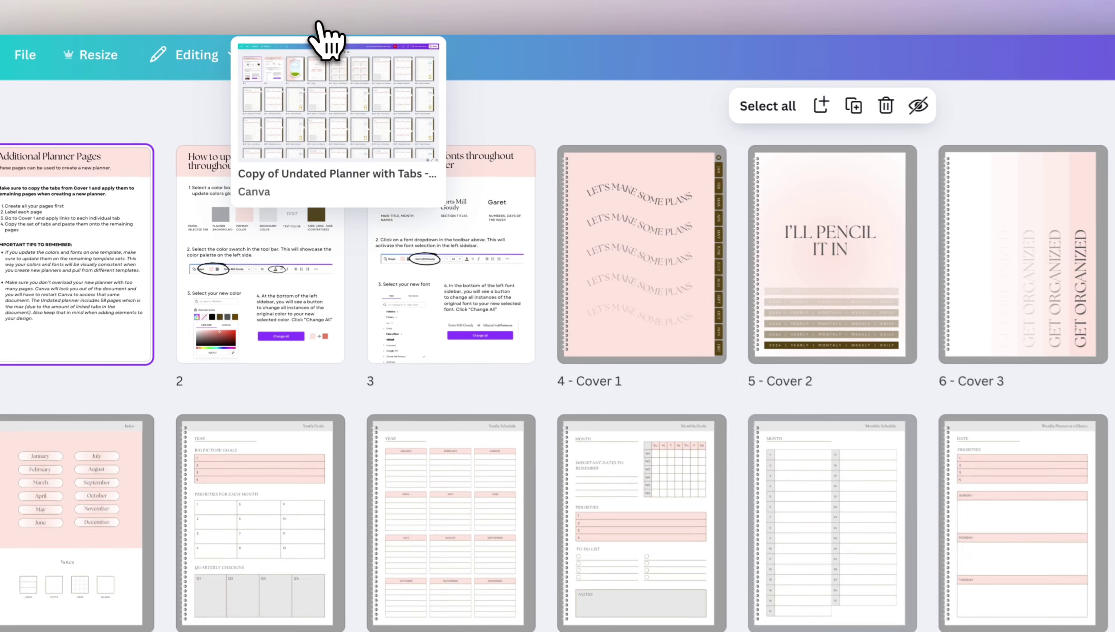
Look through the pages of the open planner designs, including That Girl Planner, its Pink Luxe version and Copy of Orange 2025 Digital Planner.
click(245, 27)
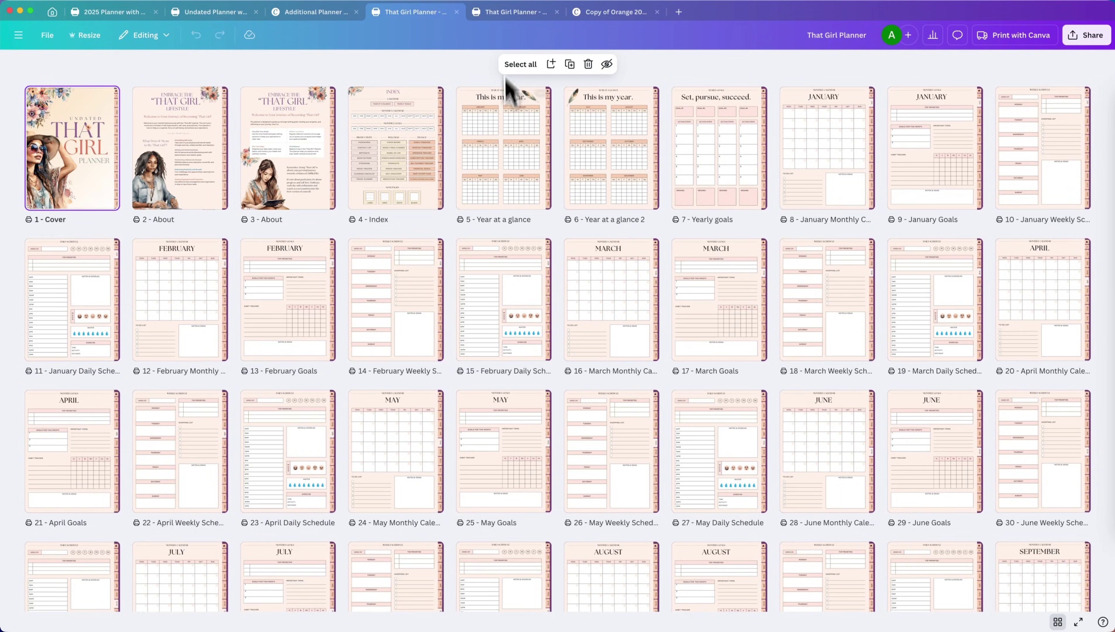
click(537, 13)
click(626, 18)
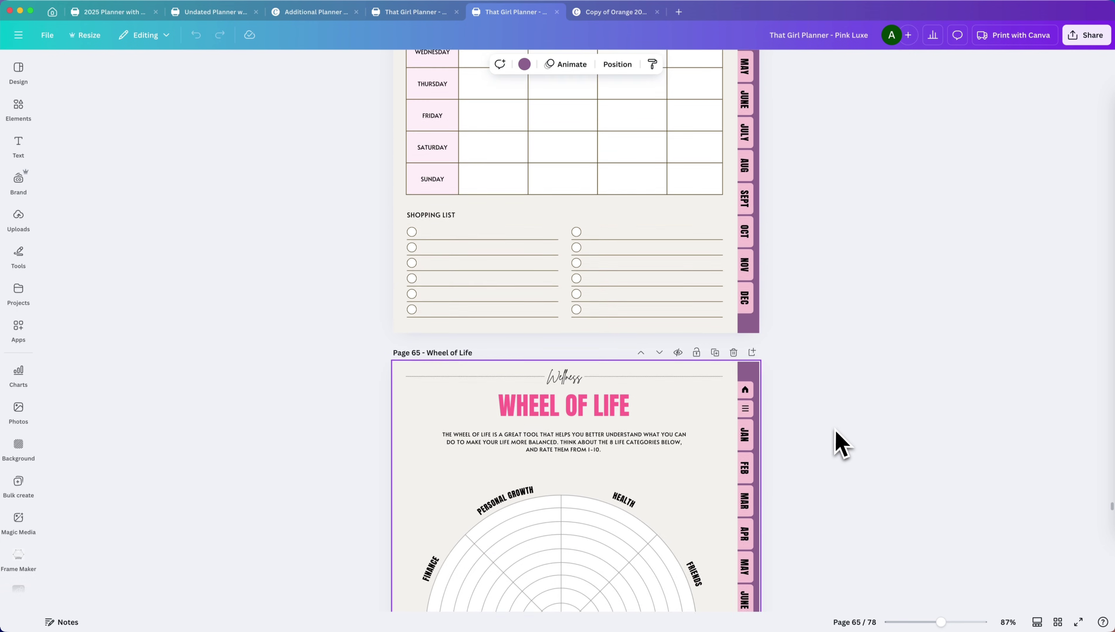
scroll(835, 430, up, 10)
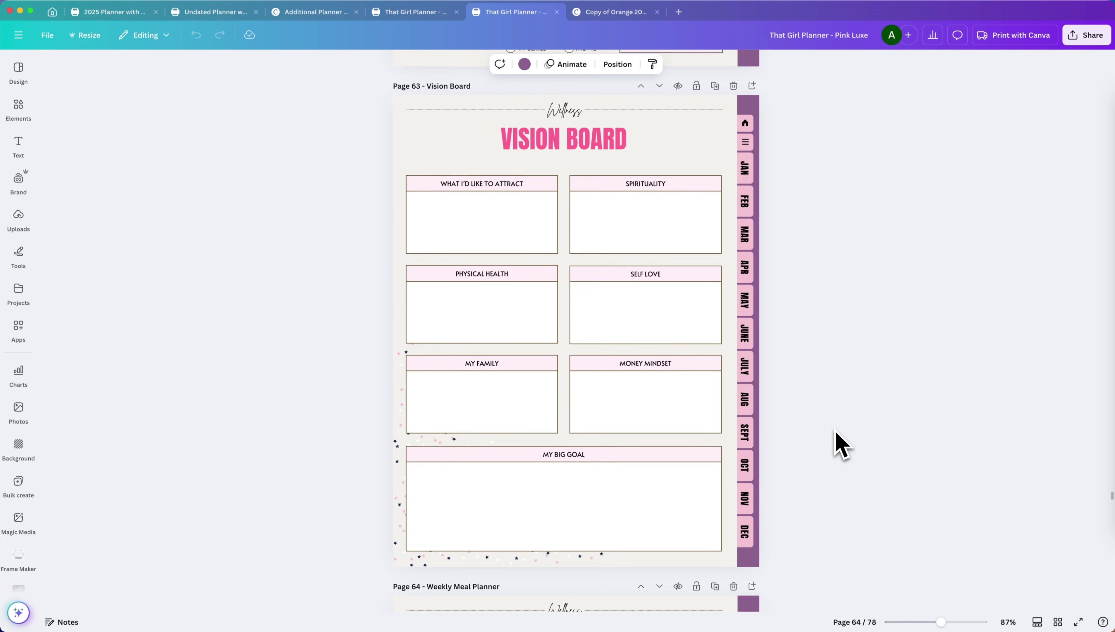
scroll(726, 306, up, 3)
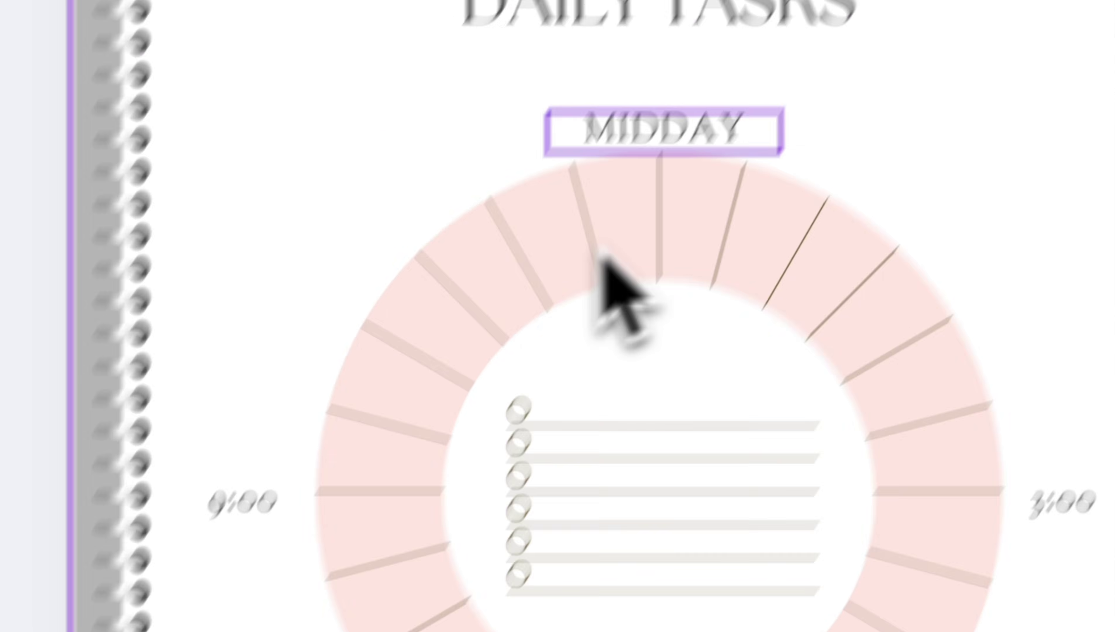
Examine the Daily Tasks, Index and Blank notes pages of the Undated Planner with Tabs.
drag(690, 130, 726, 122)
drag(509, 456, 495, 473)
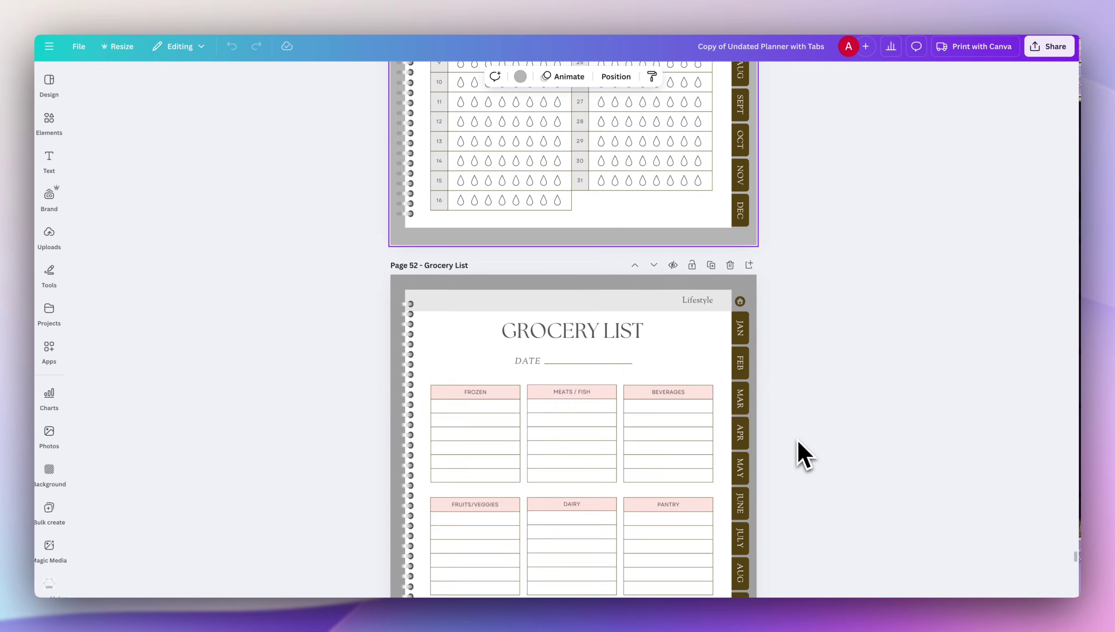
scroll(798, 439, down, 20)
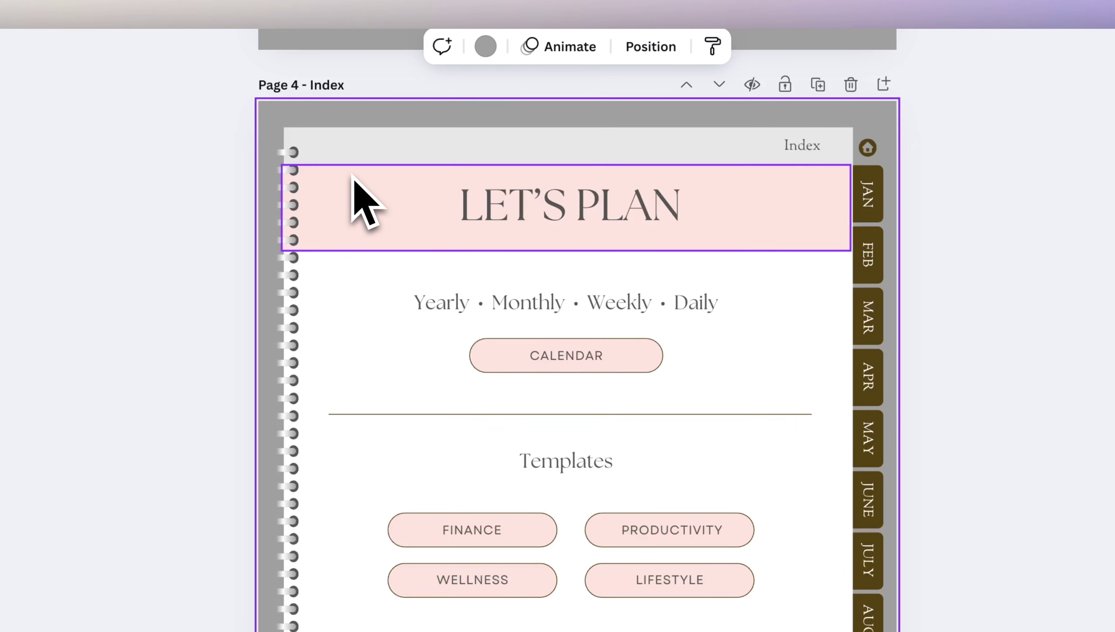
scroll(776, 376, down, 10)
scroll(760, 341, down, 10)
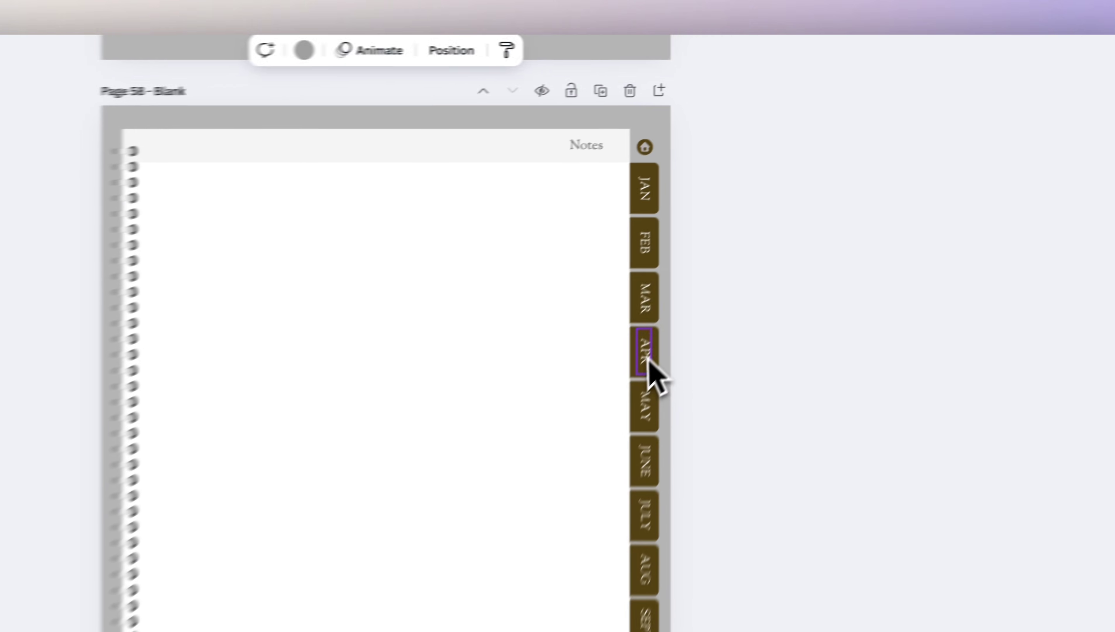
click(746, 243)
click(712, 203)
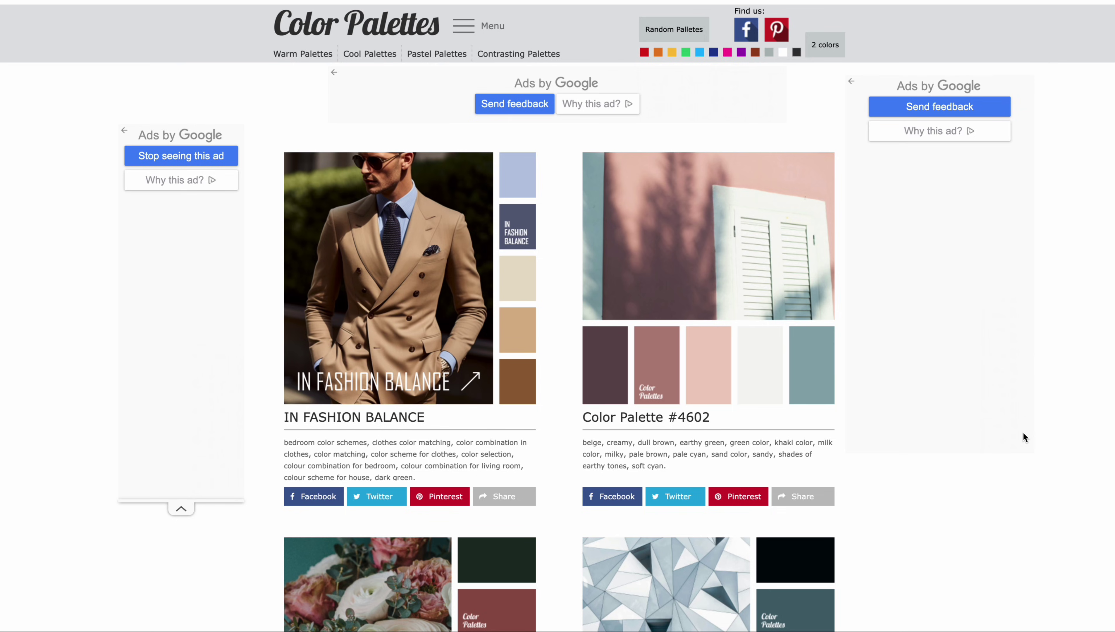
Browse the Color Palettes website past its first page and capture the five swatches of Color Palette #4569.
scroll(1023, 433, down, 7)
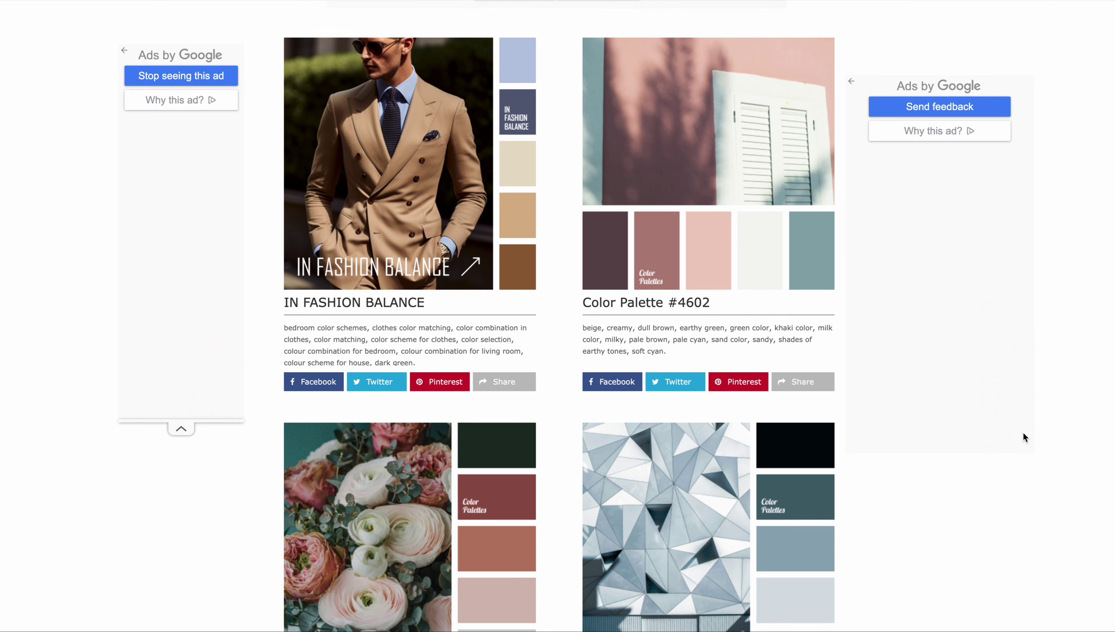
scroll(1024, 436, down, 10)
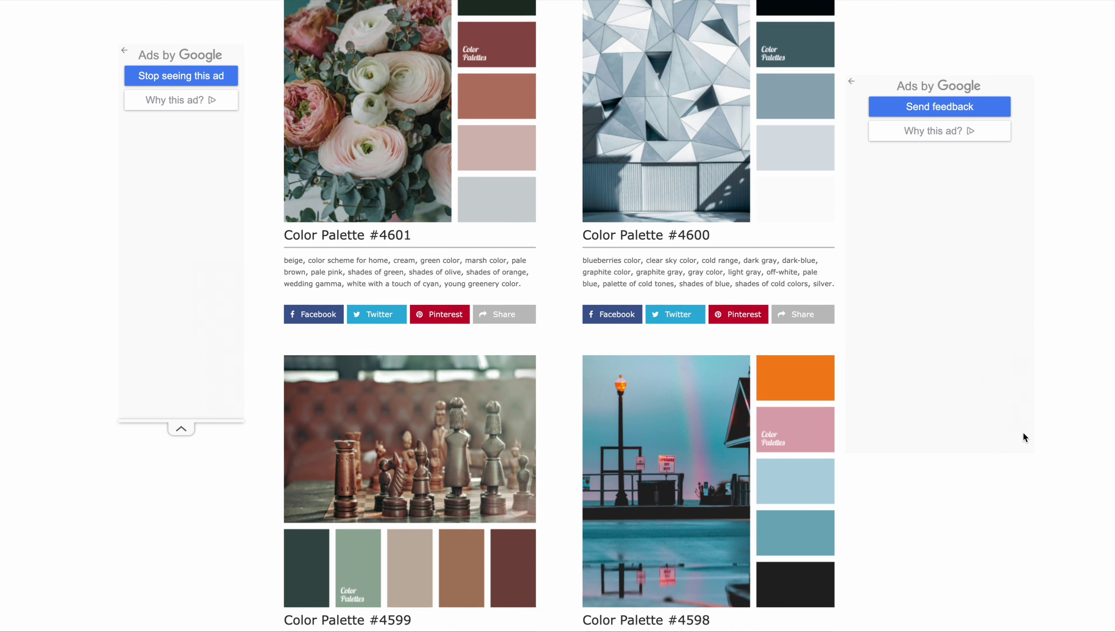
scroll(1022, 431, down, 8)
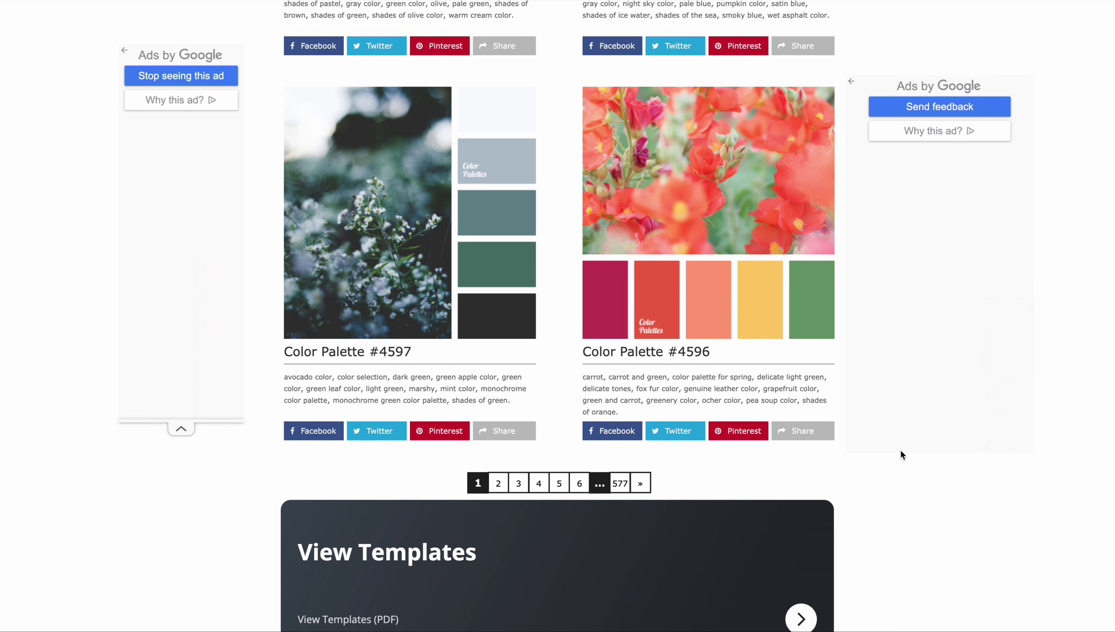
click(498, 483)
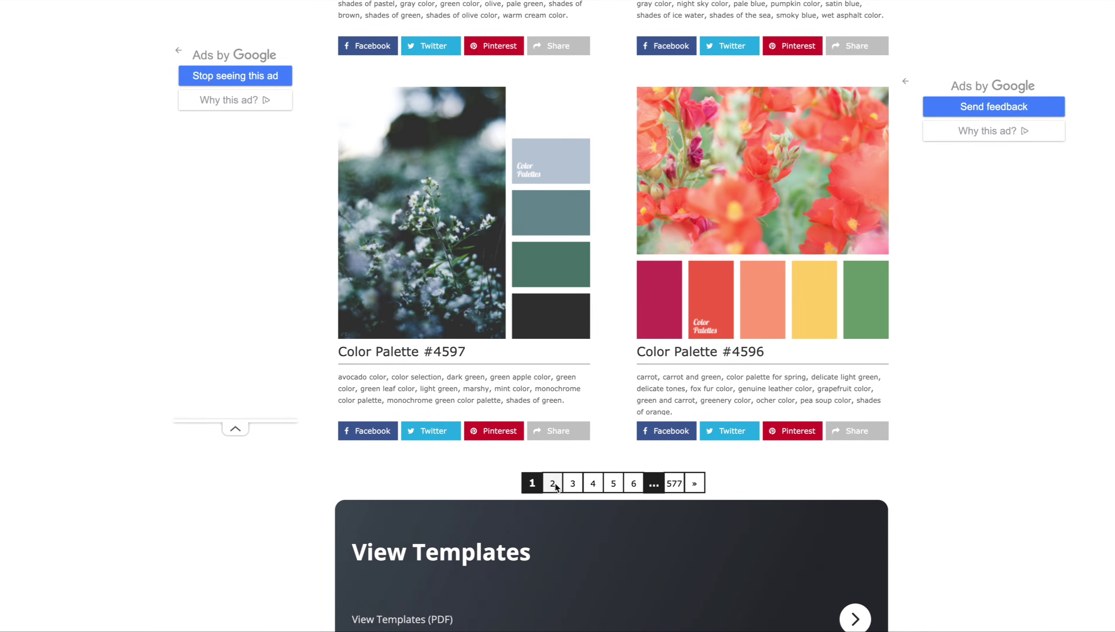
scroll(909, 406, down, 4)
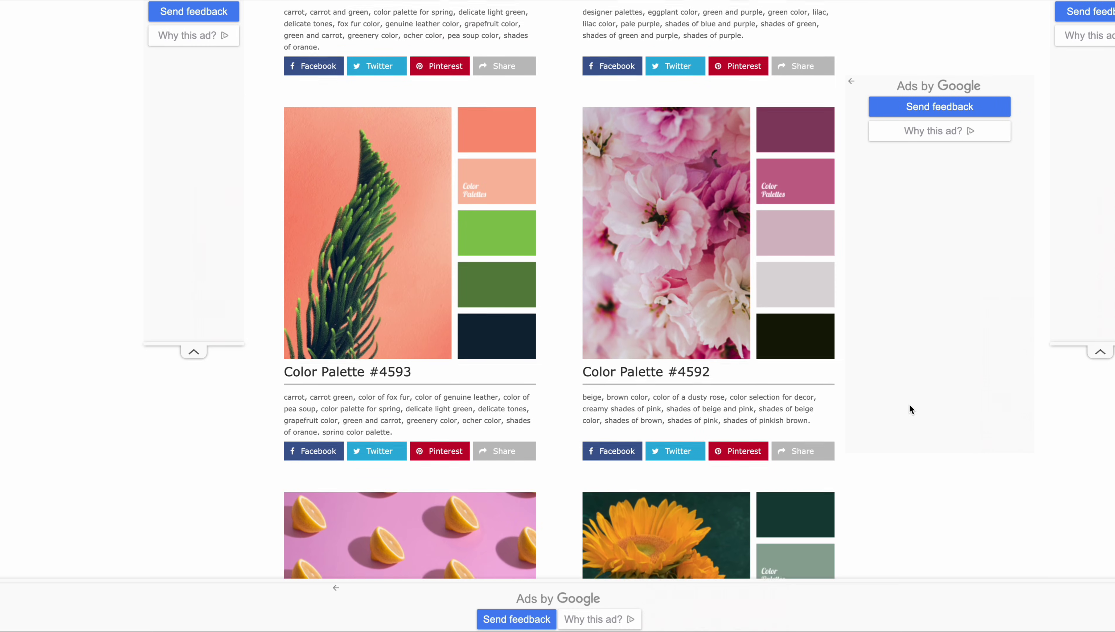
scroll(909, 403, down, 8)
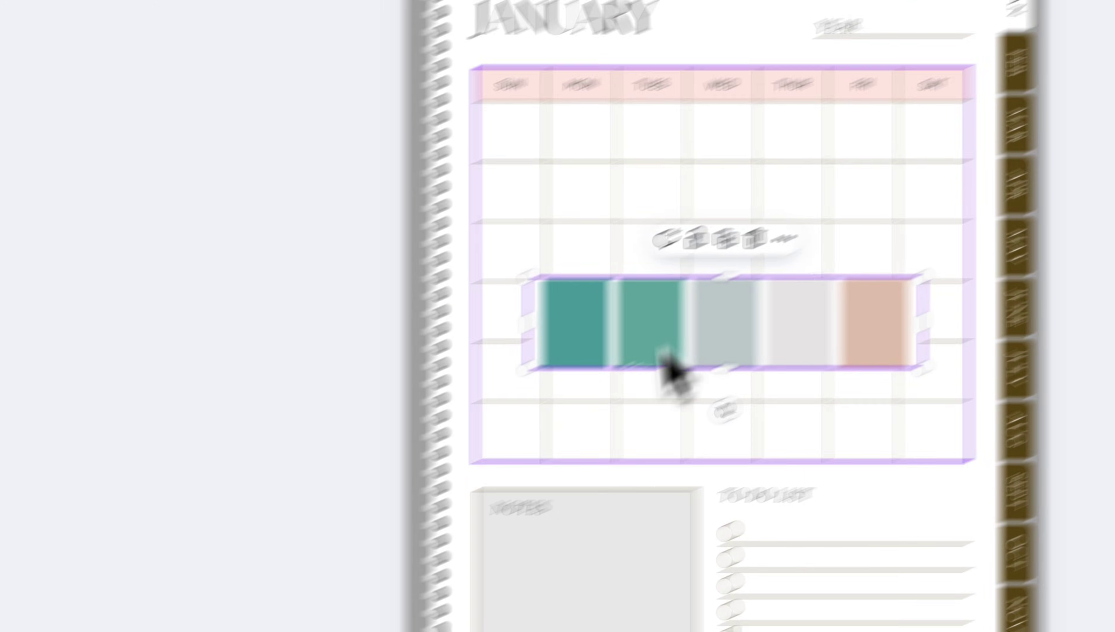
drag(667, 368, 598, 388)
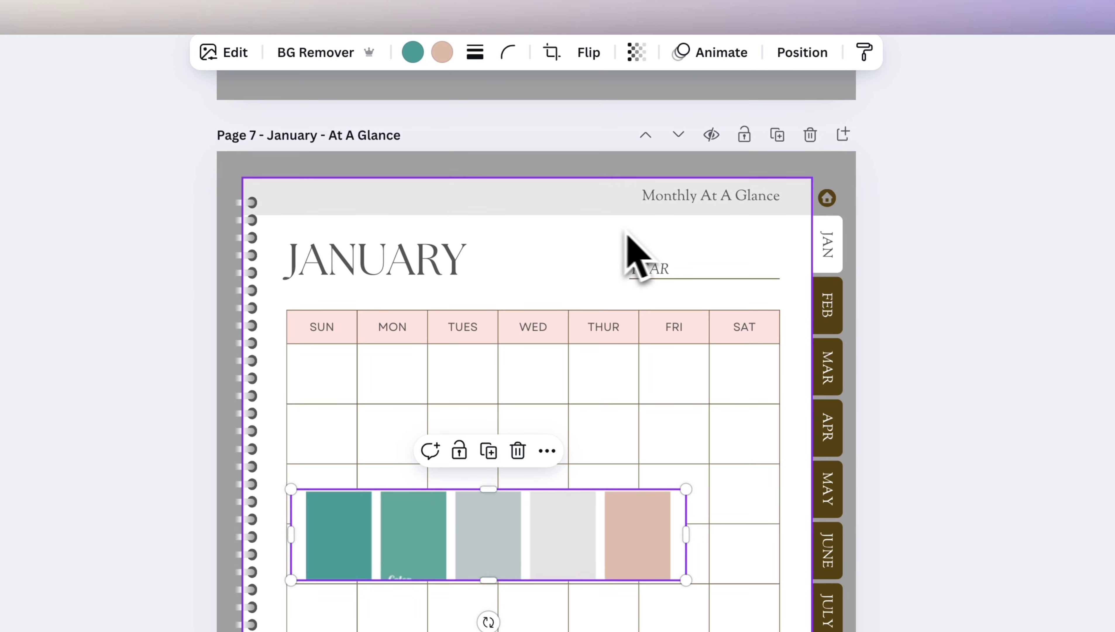
click(608, 235)
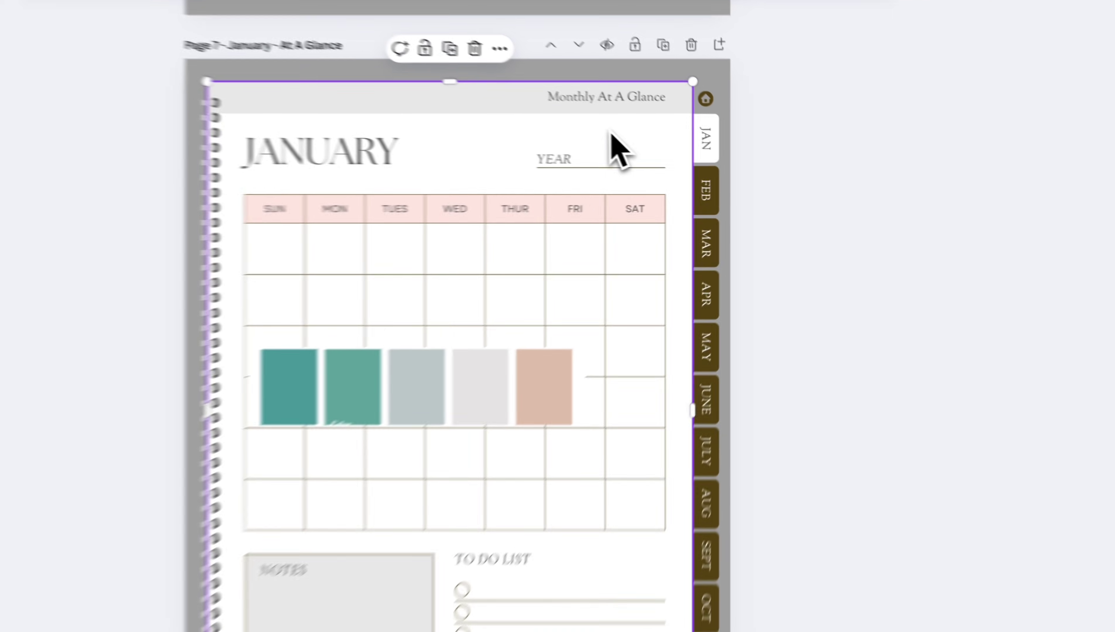
Lock the white page shape on the January At A Glance page and apply the swatch image's colors to the page.
right_click(681, 153)
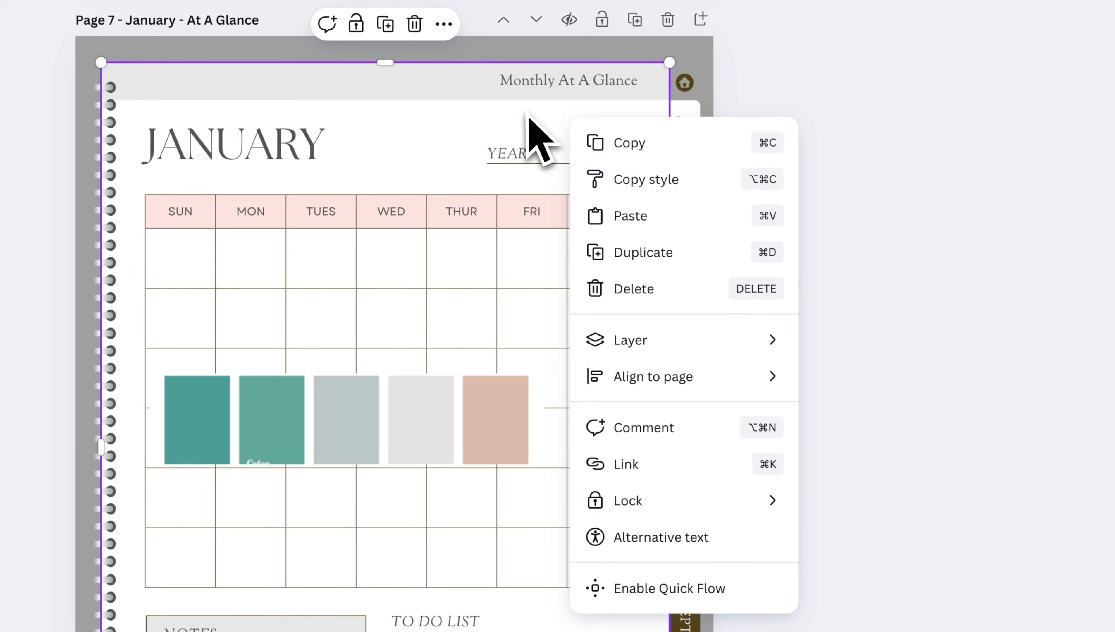
mouse_move(723, 493)
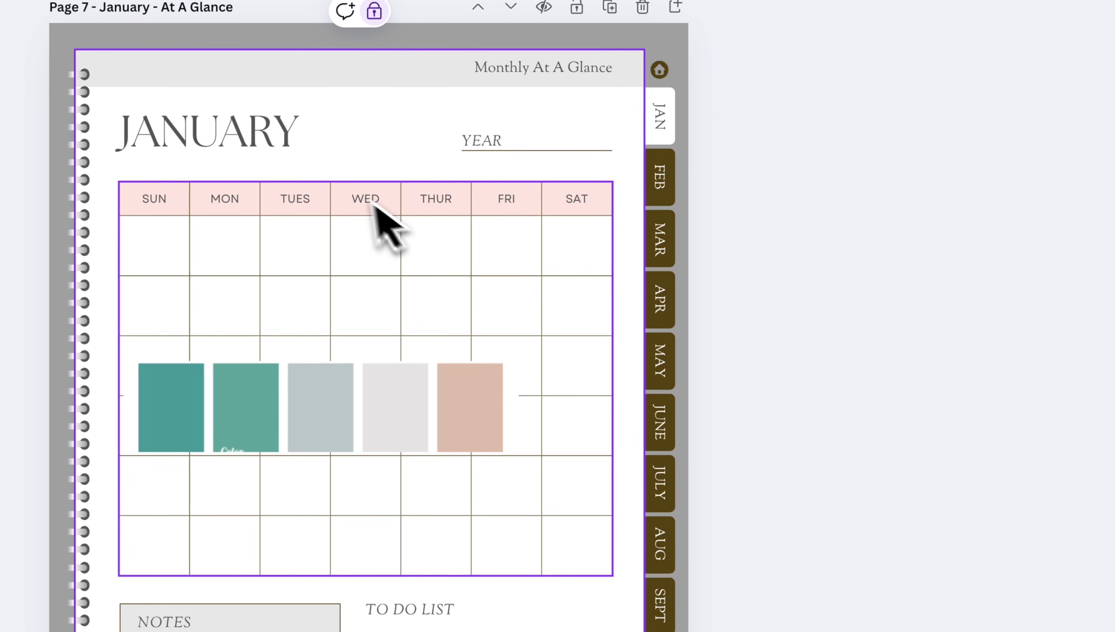
right_click(323, 400)
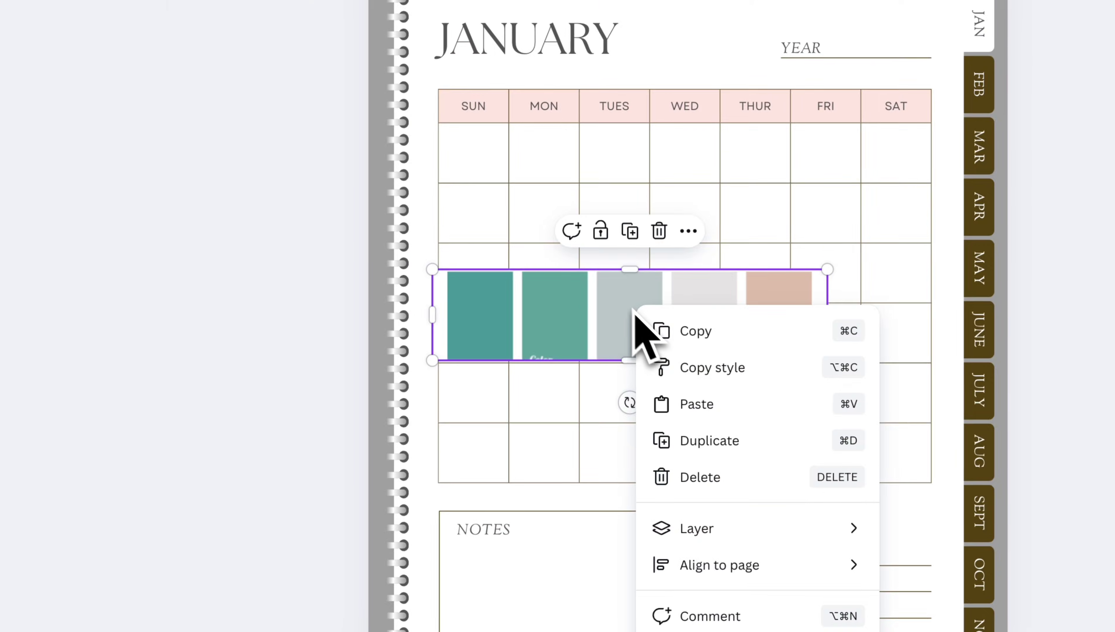
click(238, 403)
right_click(246, 383)
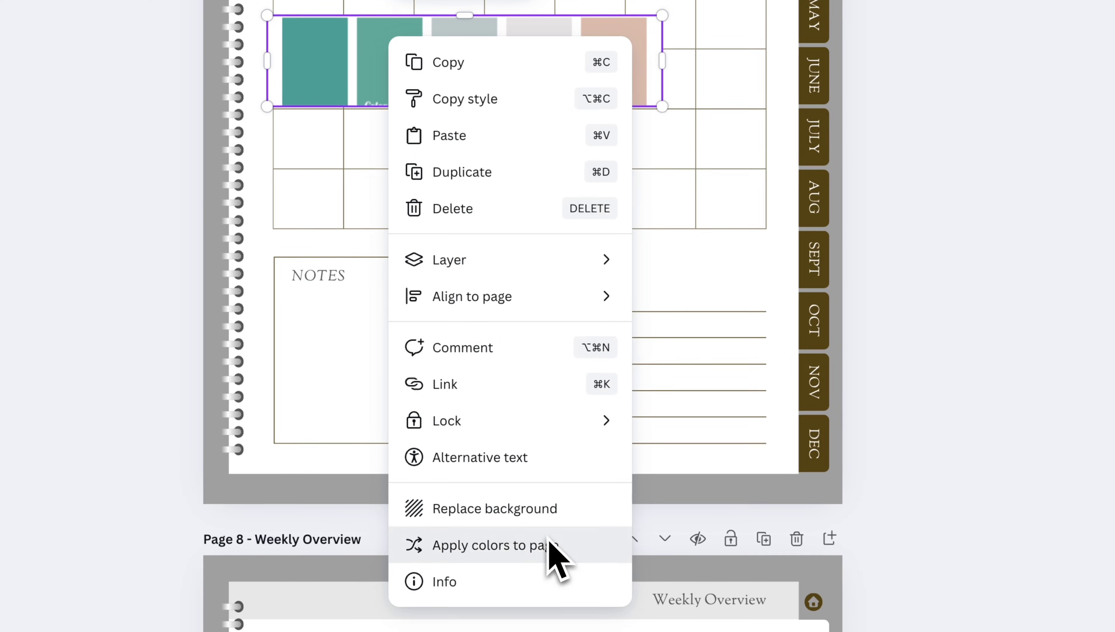
click(548, 544)
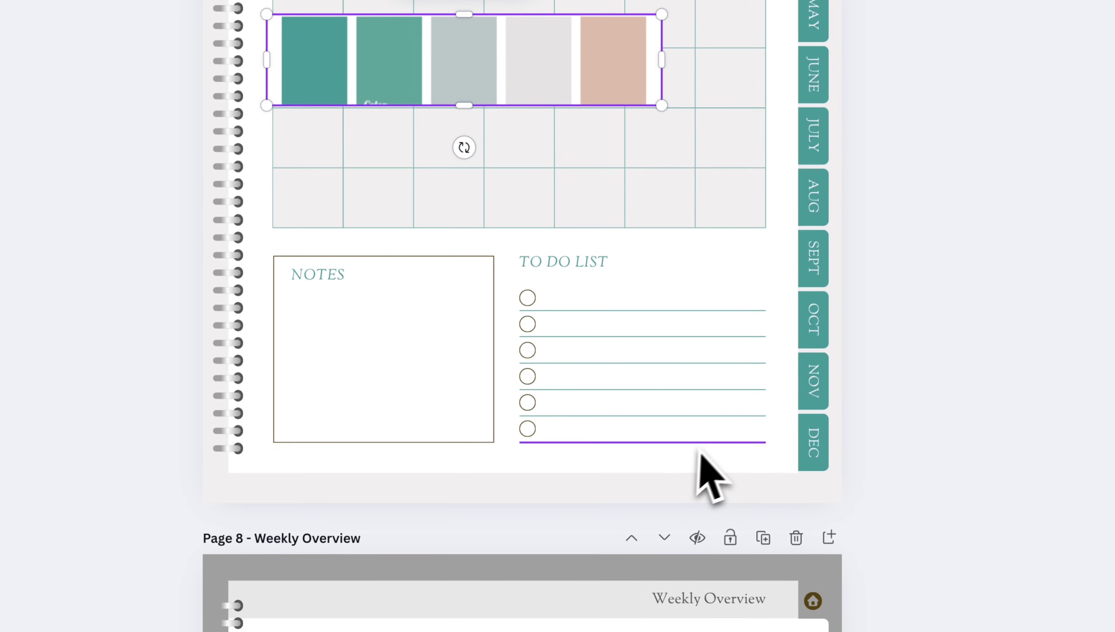
Reapply the swatch image's colors to the January page repeatedly until the background is light gray and the header band tan.
scroll(703, 447, up, 5)
drag(487, 282, 518, 369)
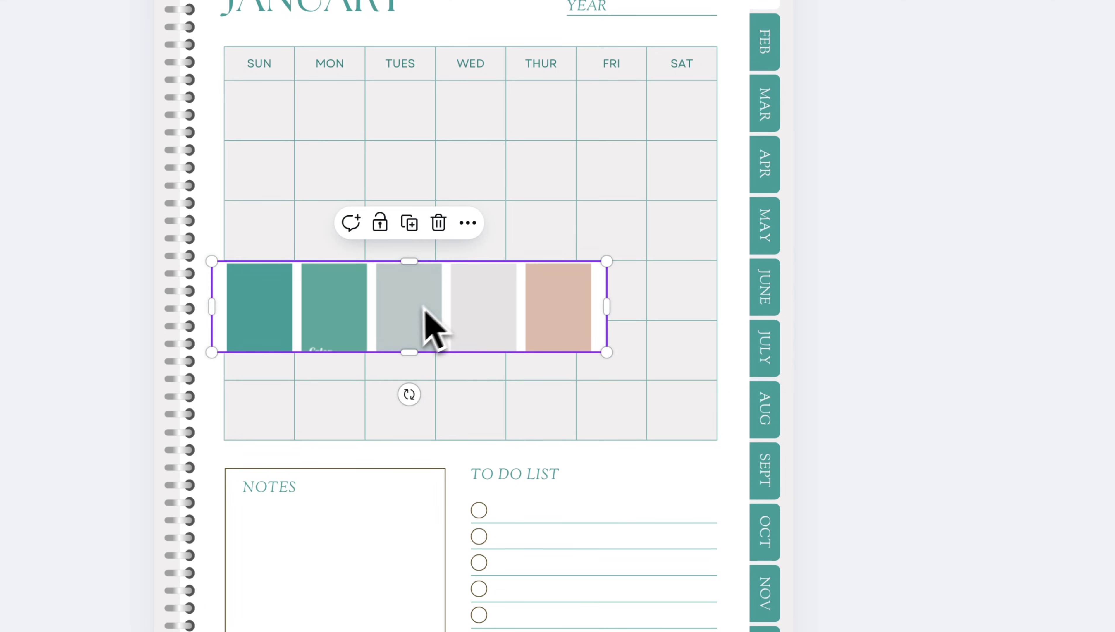
right_click(427, 327)
click(612, 547)
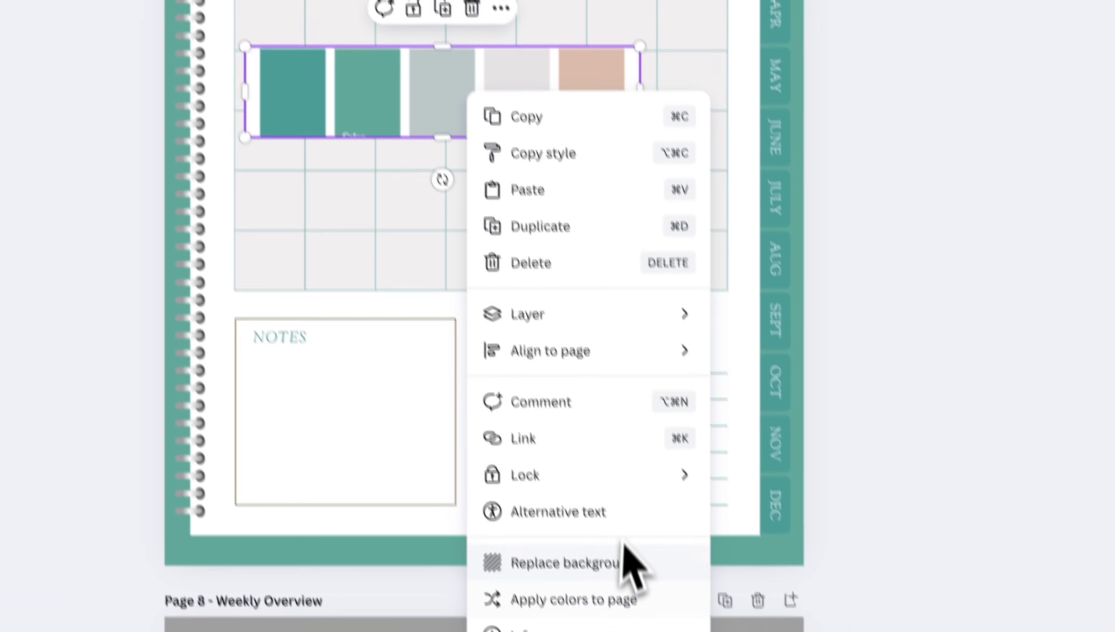
click(642, 571)
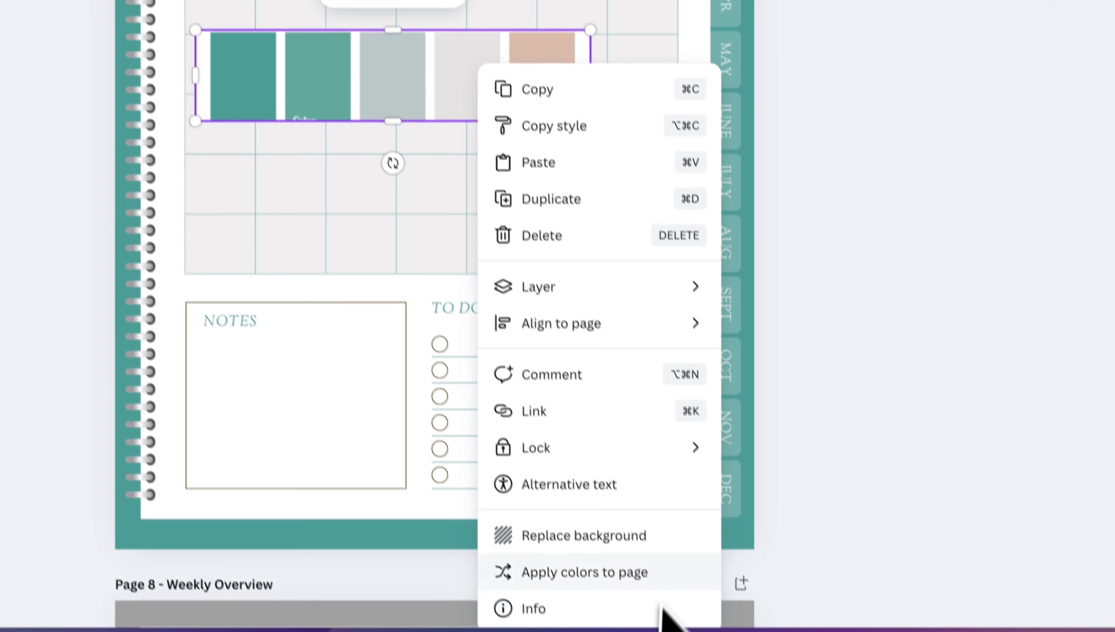
click(642, 573)
right_click(525, 186)
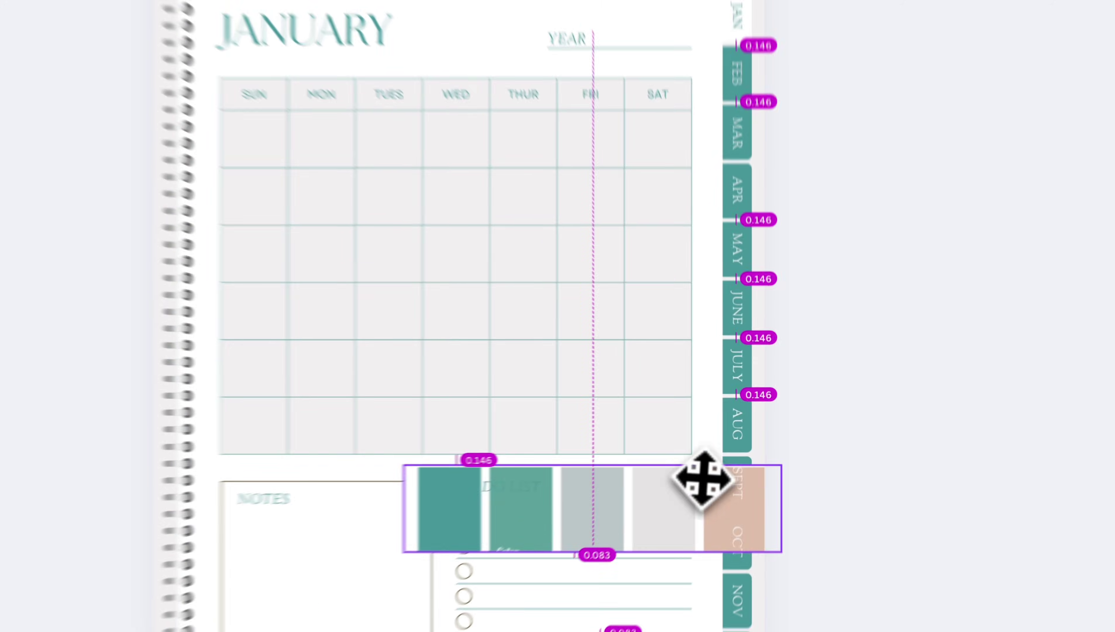
drag(702, 478, 614, 337)
scroll(619, 361, down, 1)
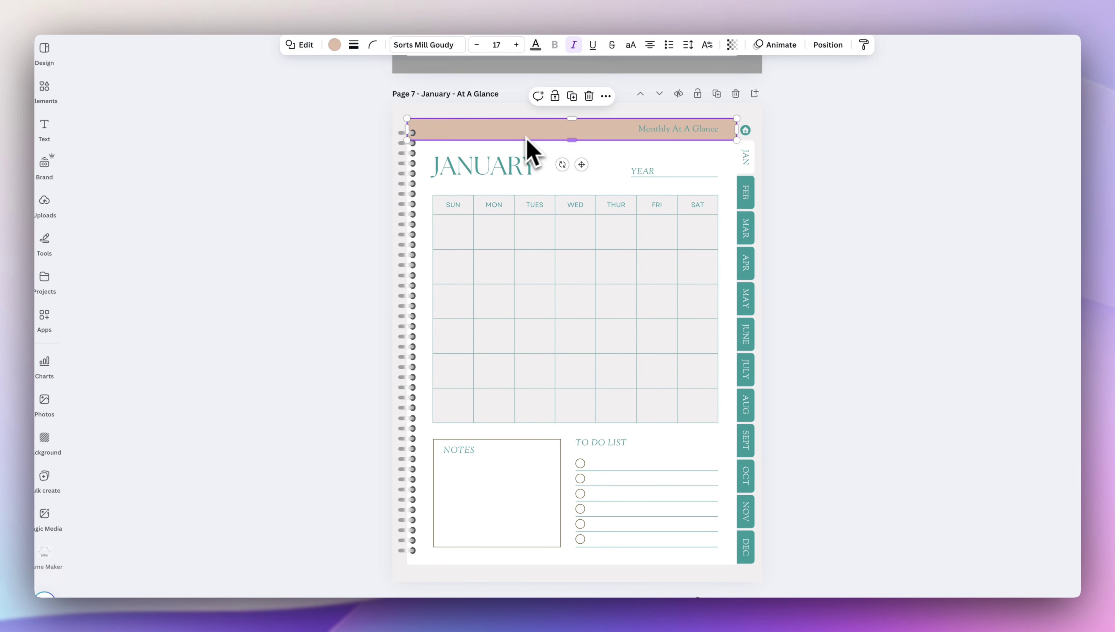
Change the January page's header band to a lighter shade of its tan color.
click(336, 50)
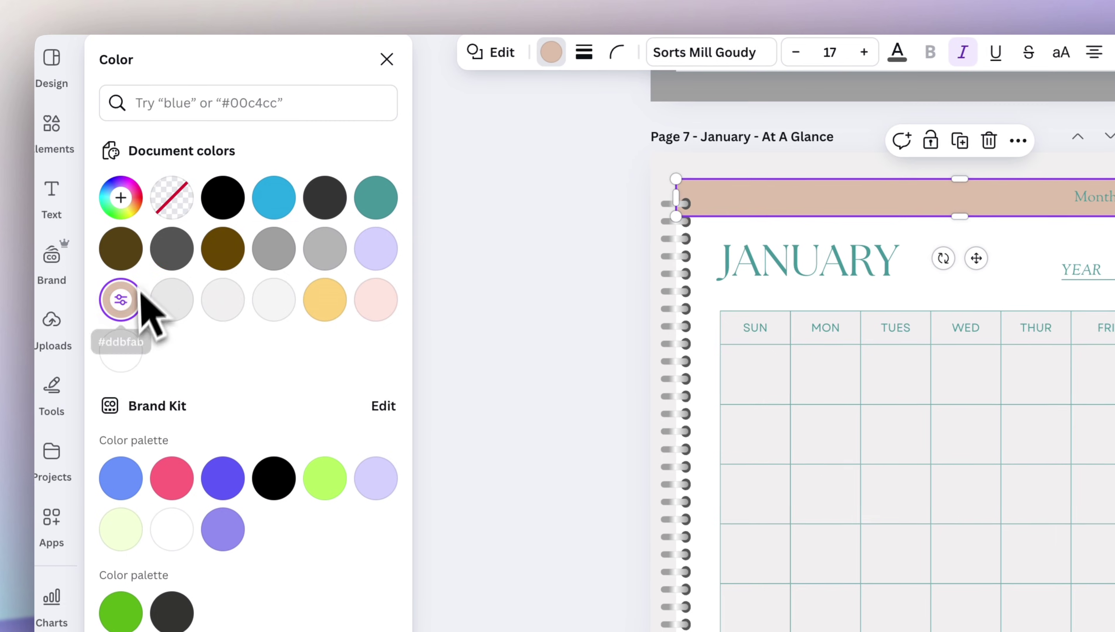
click(125, 304)
drag(182, 302, 151, 294)
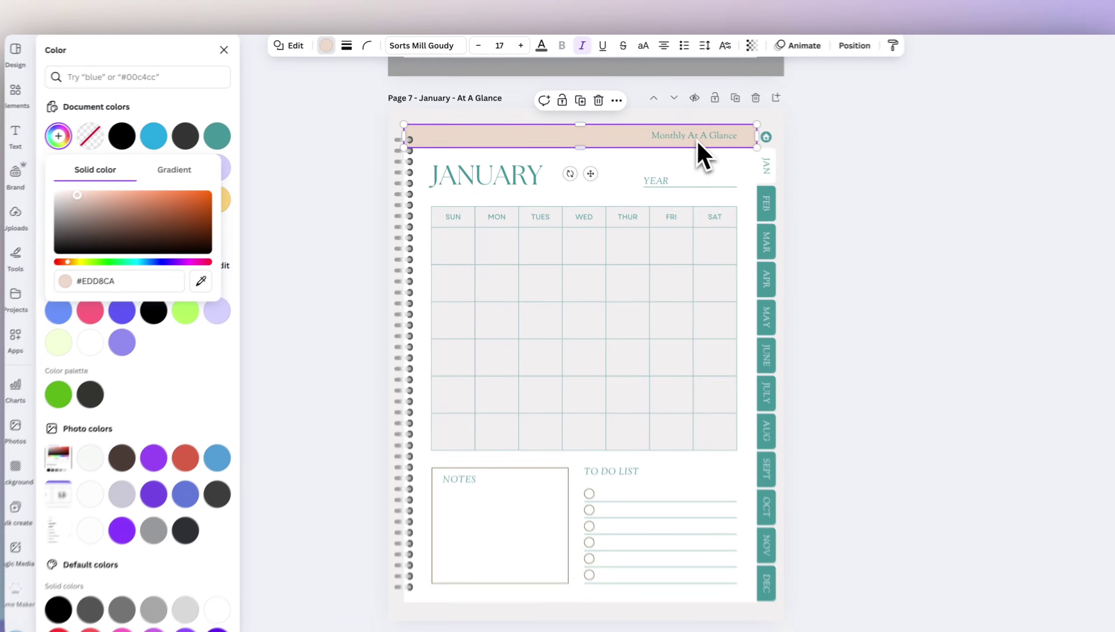
click(481, 192)
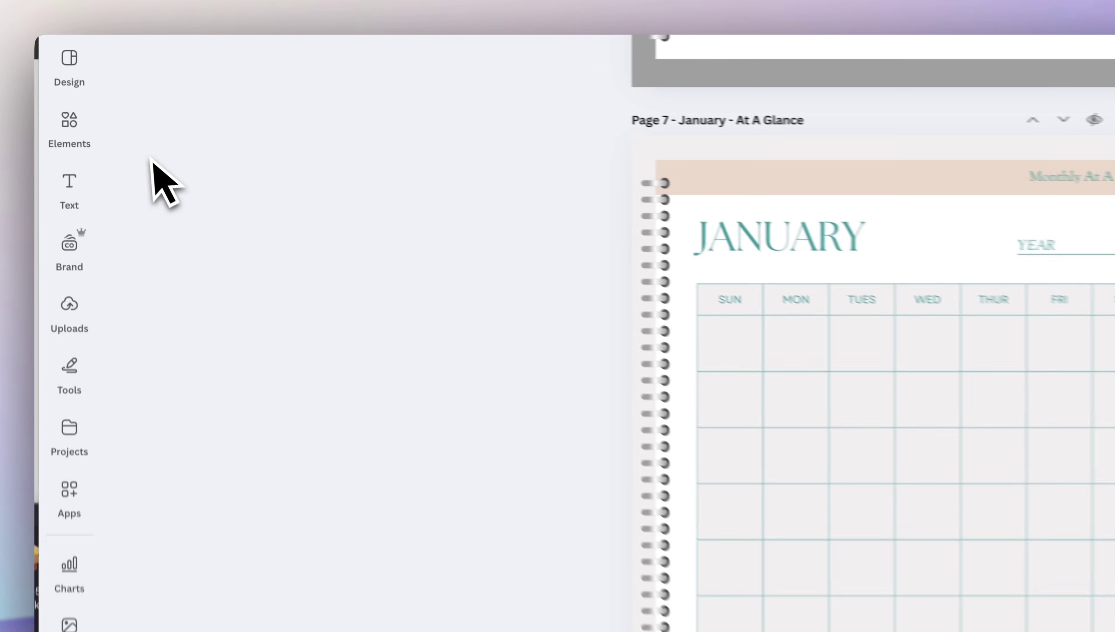
Open the full list of font sets in the design styles and apply the Martel Heavy and Assistant Regular set to the January page.
click(55, 52)
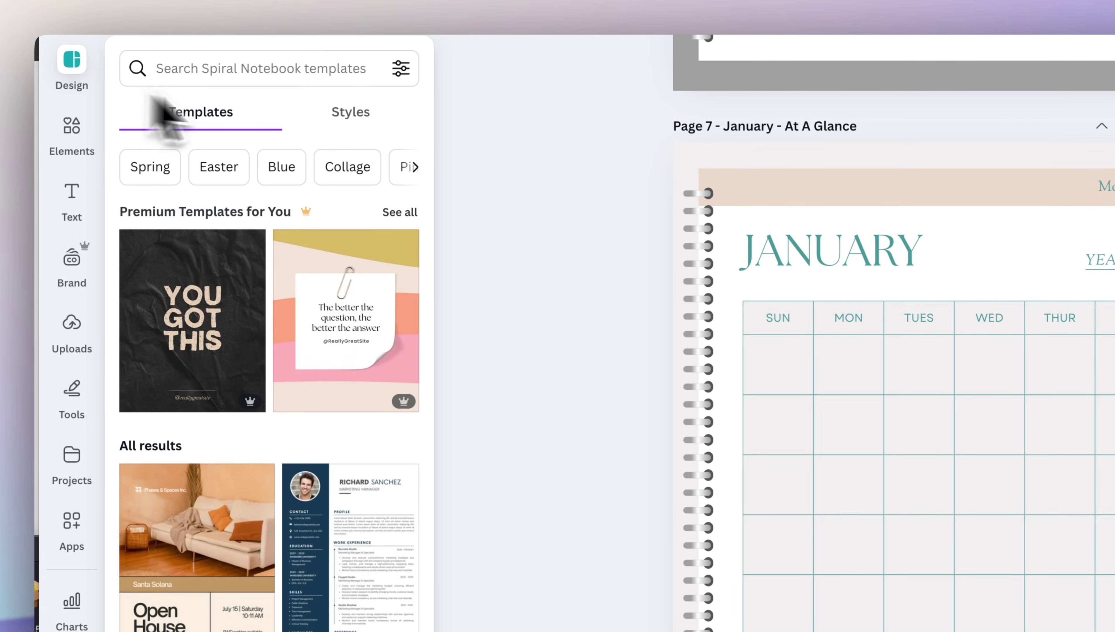
click(336, 117)
scroll(344, 437, down, 10)
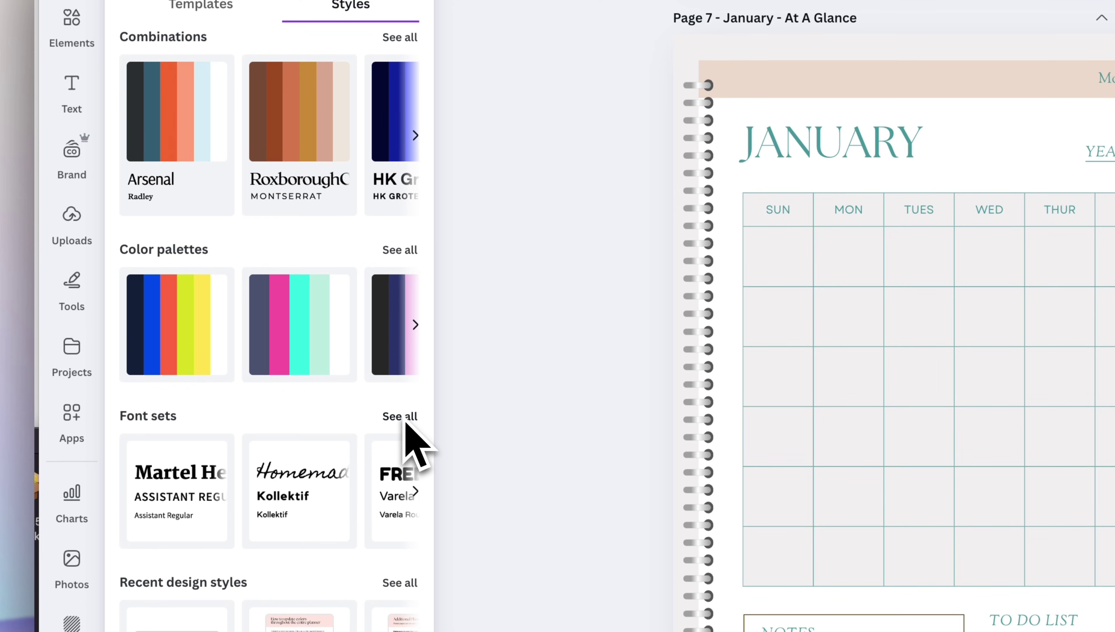
click(403, 416)
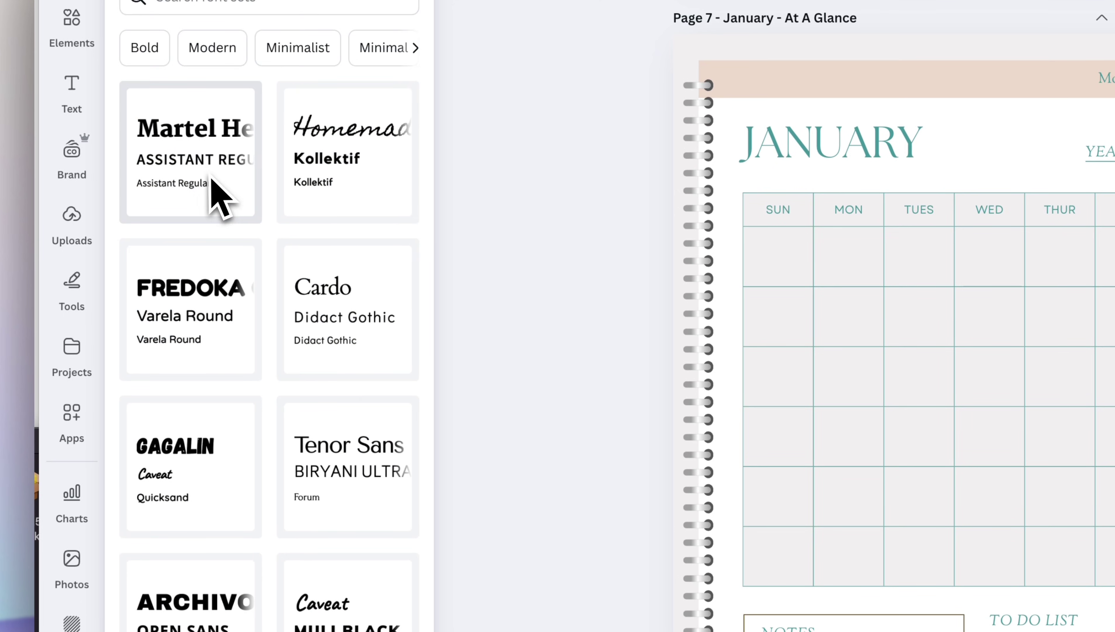
click(220, 198)
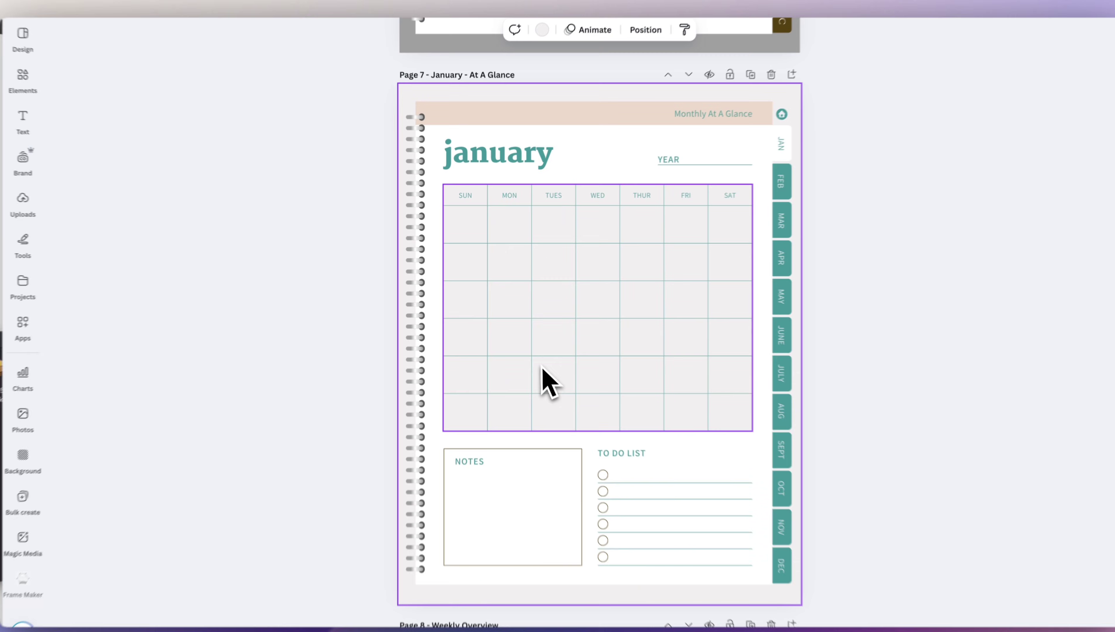
Try other font sets on the January page, including Cardo with Didact Gothic, and settle on Nickainley with Inter.
click(27, 39)
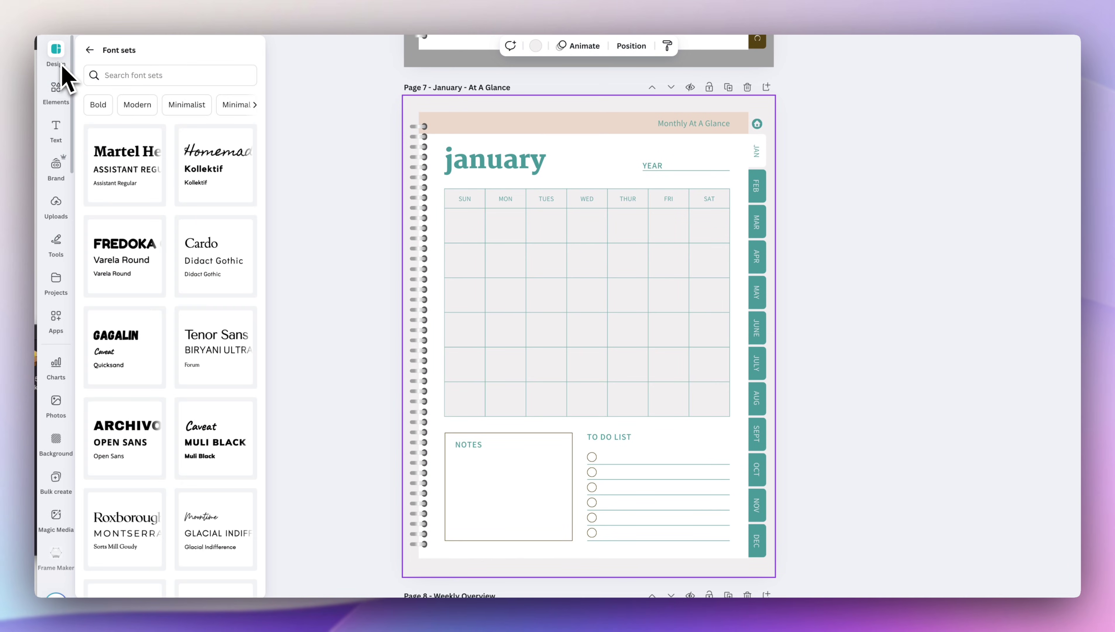
scroll(223, 234, down, 2)
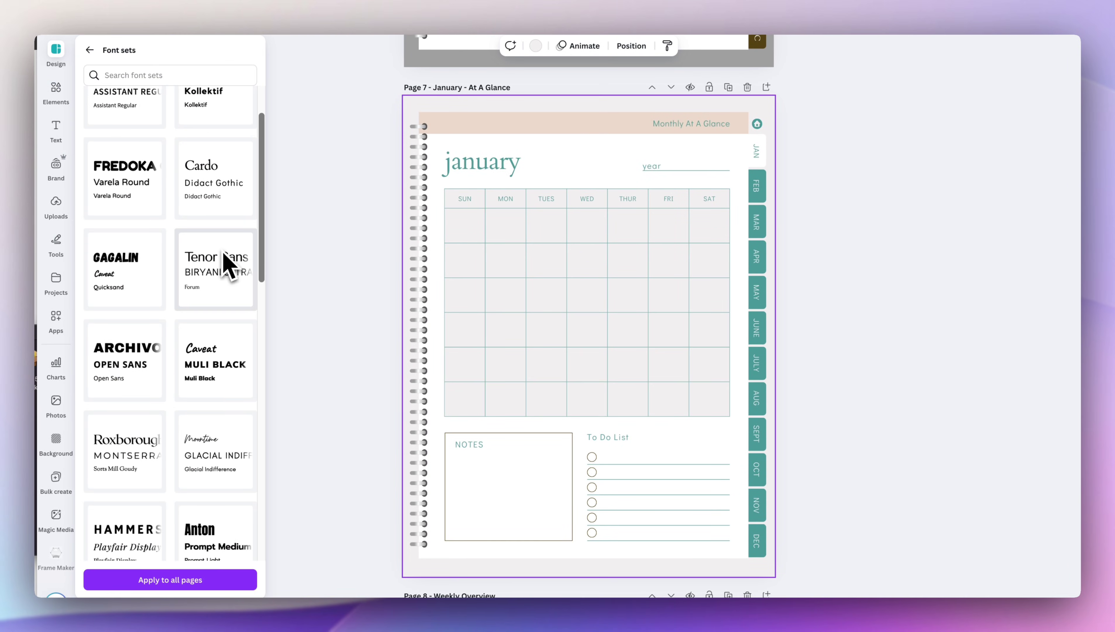
scroll(224, 265, down, 1)
click(144, 279)
scroll(209, 309, down, 1)
click(209, 308)
scroll(209, 308, down, 5)
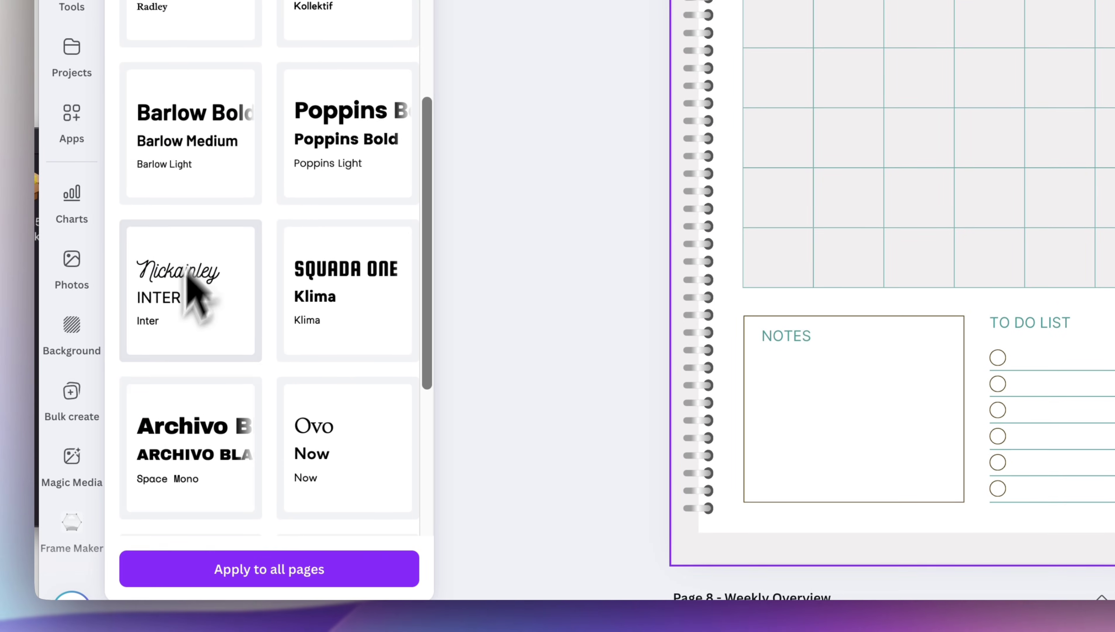
Apply the chosen font set to all pages and check the fonts on the other monthly and weekly pages.
click(300, 569)
scroll(619, 381, down, 20)
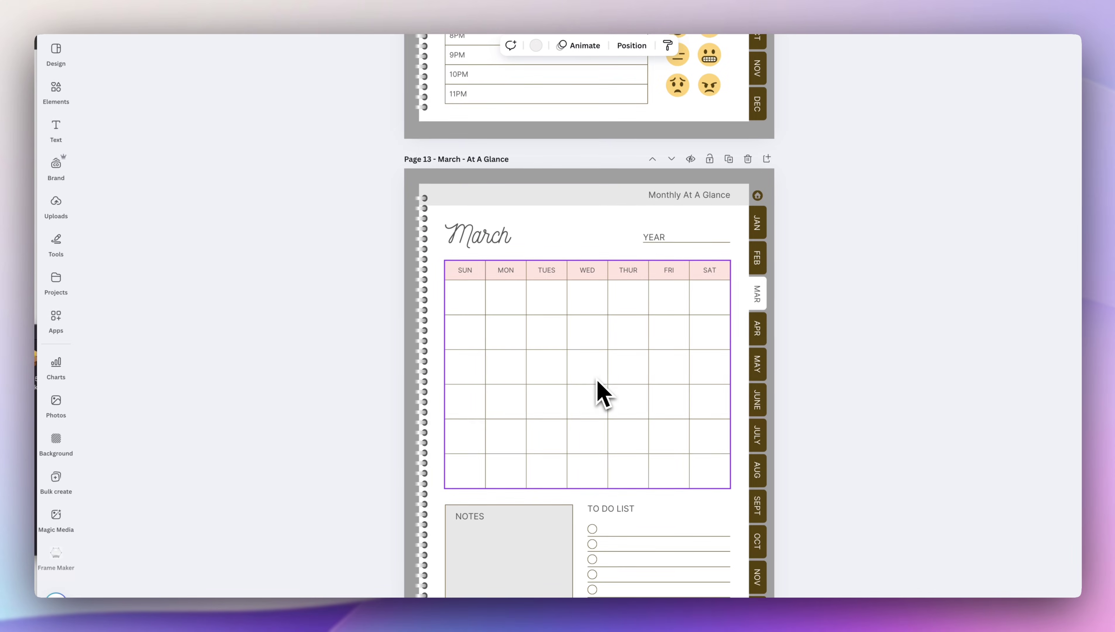
scroll(602, 393, down, 6)
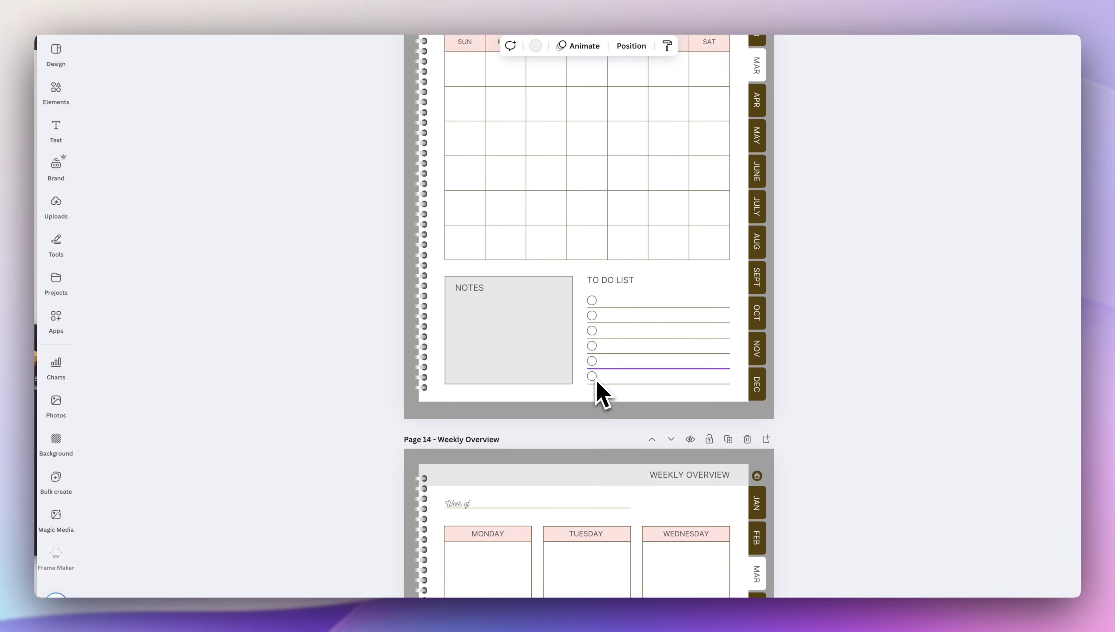
scroll(856, 427, up, 20)
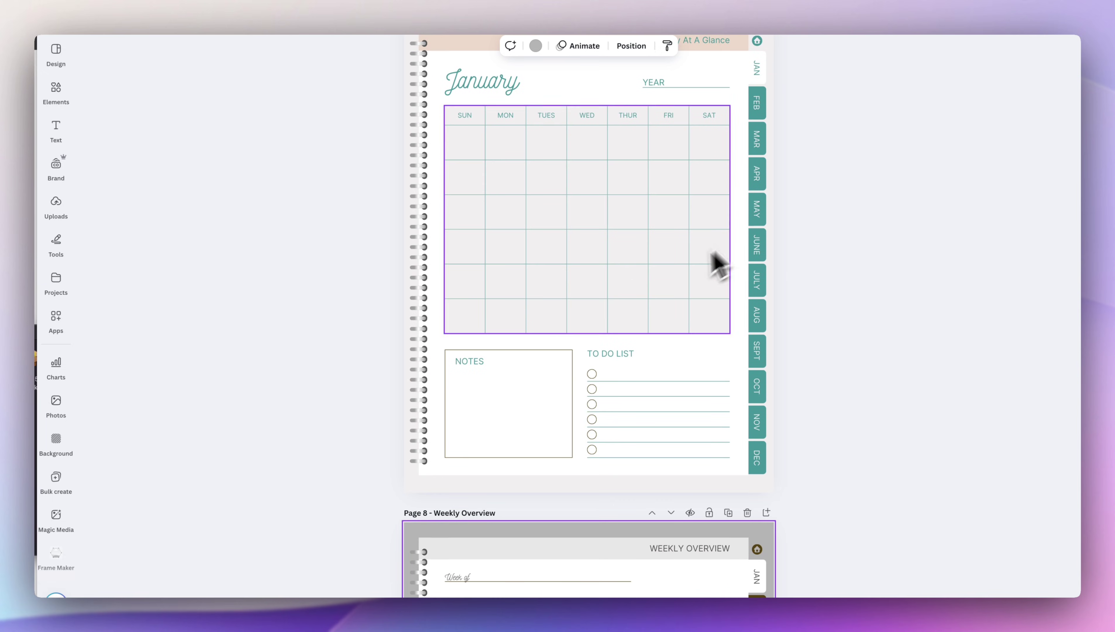
Replace the Weekly Overview page's dark gray background with the sampled light gray #F1F0F0 and apply the change to all pages.
scroll(785, 352, down, 5)
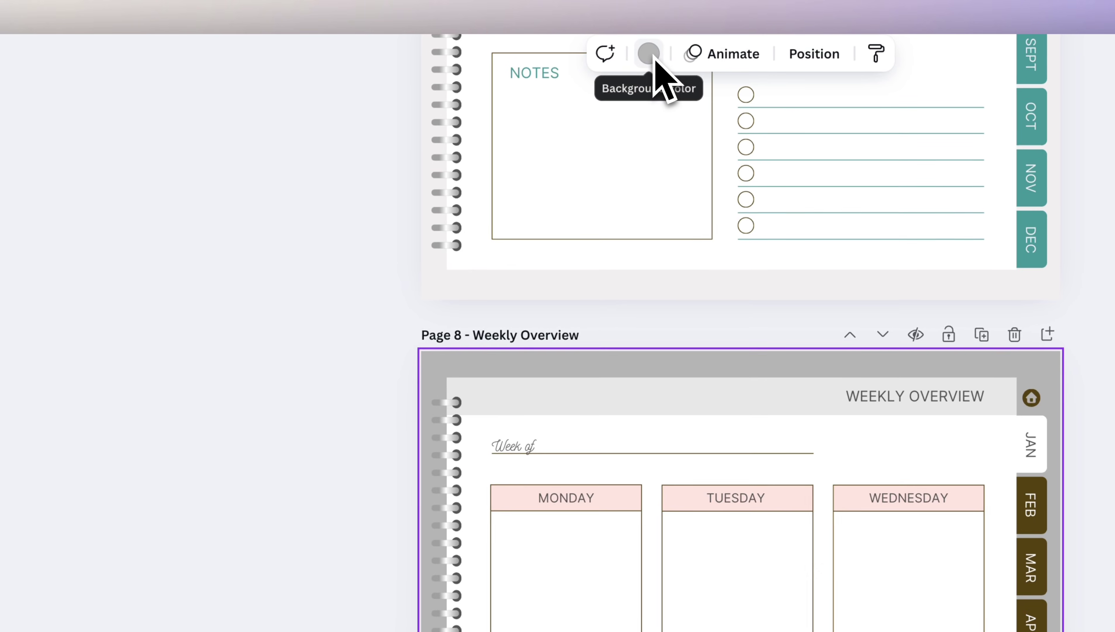
click(650, 53)
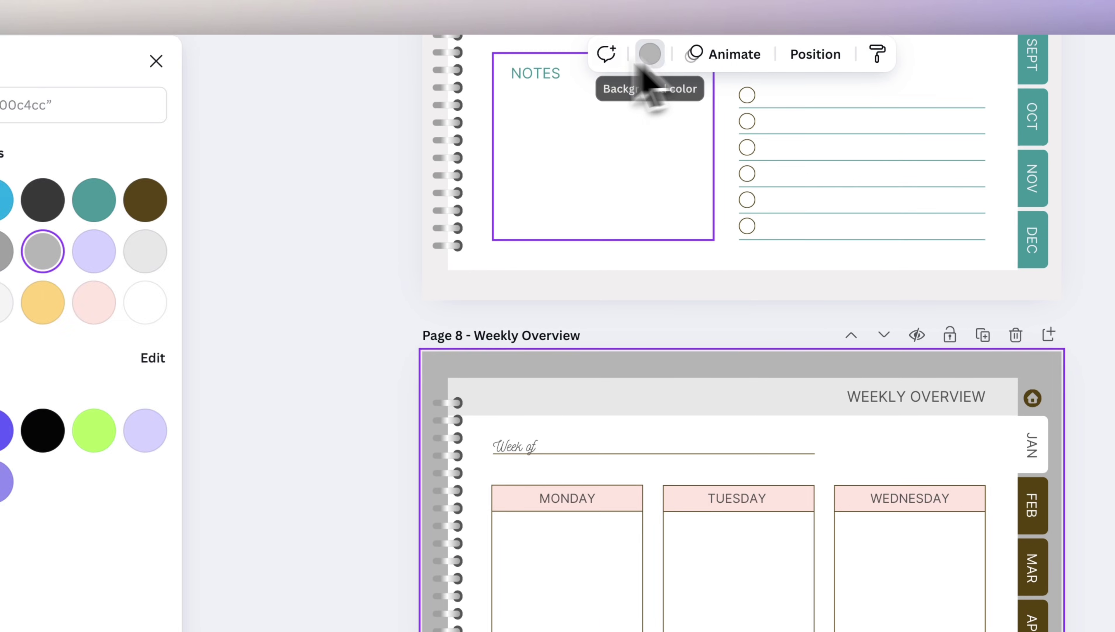
click(141, 200)
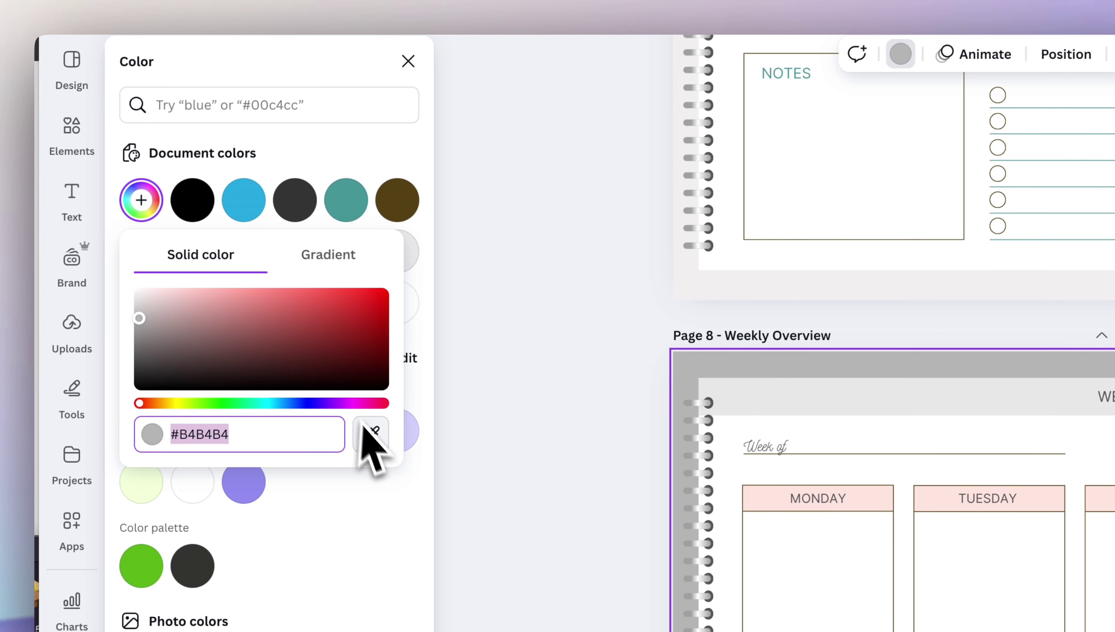
click(374, 442)
click(372, 439)
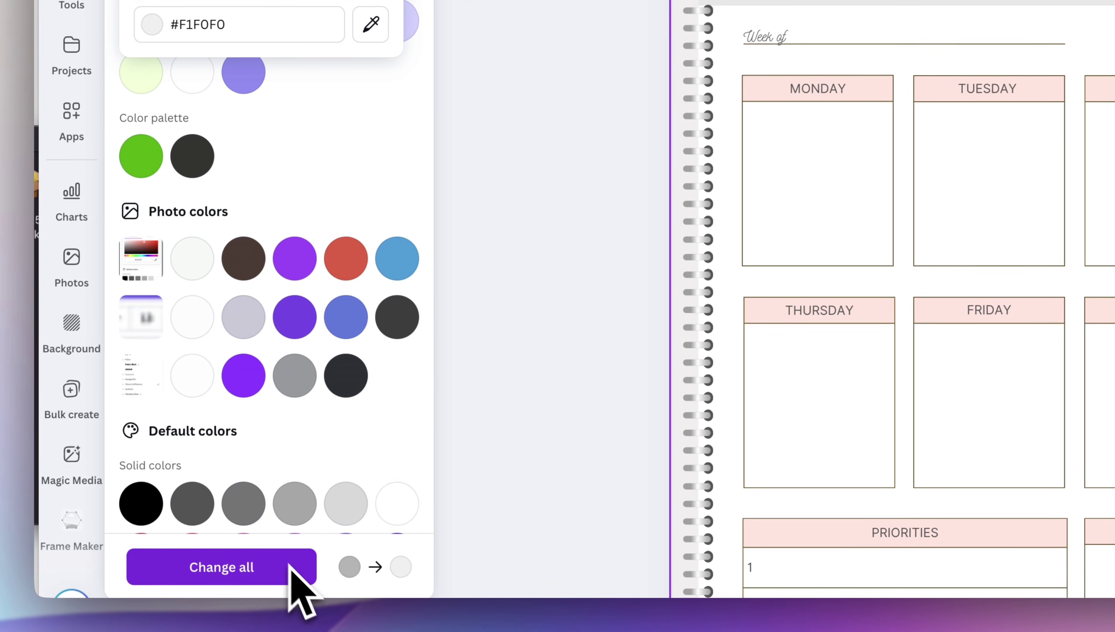
click(299, 574)
scroll(510, 311, down, 10)
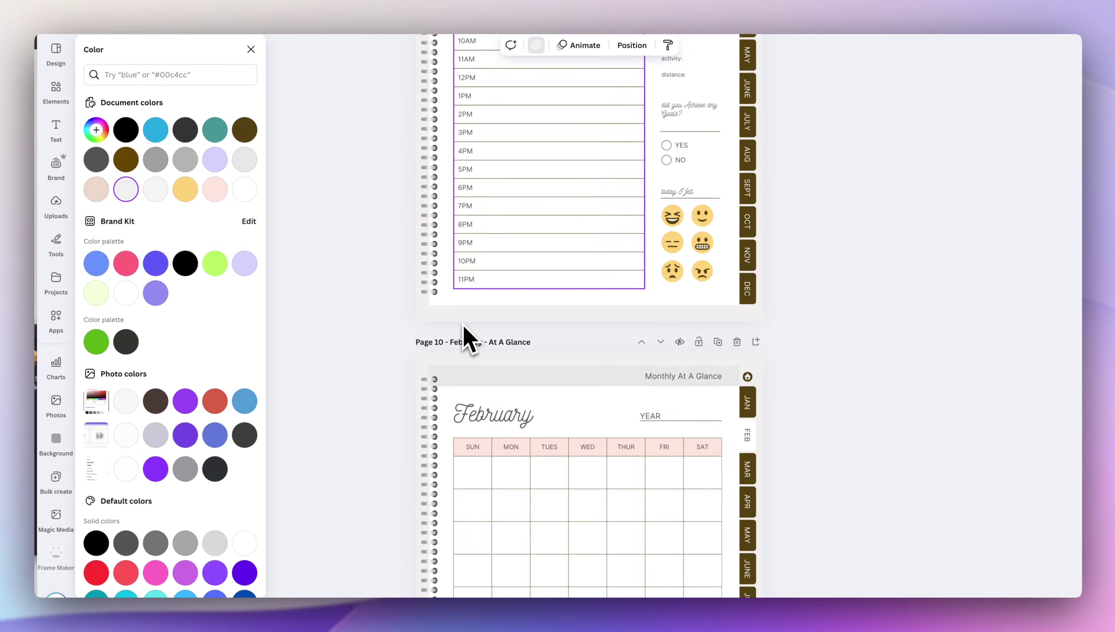
scroll(463, 326, up, 10)
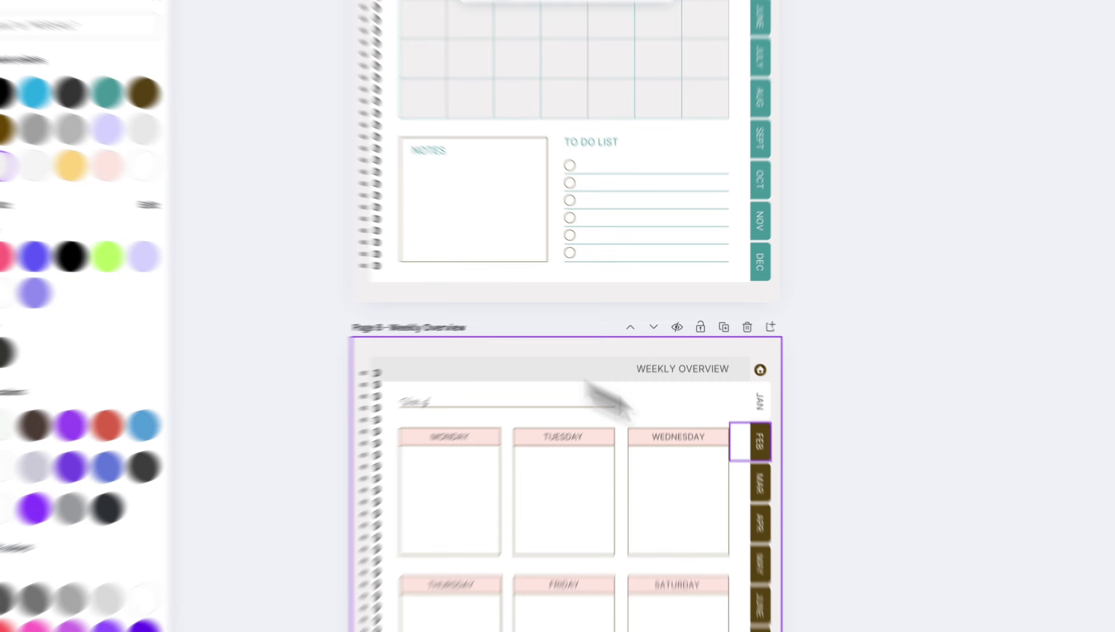
Recolor the dark brown month tabs with the document's teal and apply the change to every dark brown element in the planner.
click(760, 442)
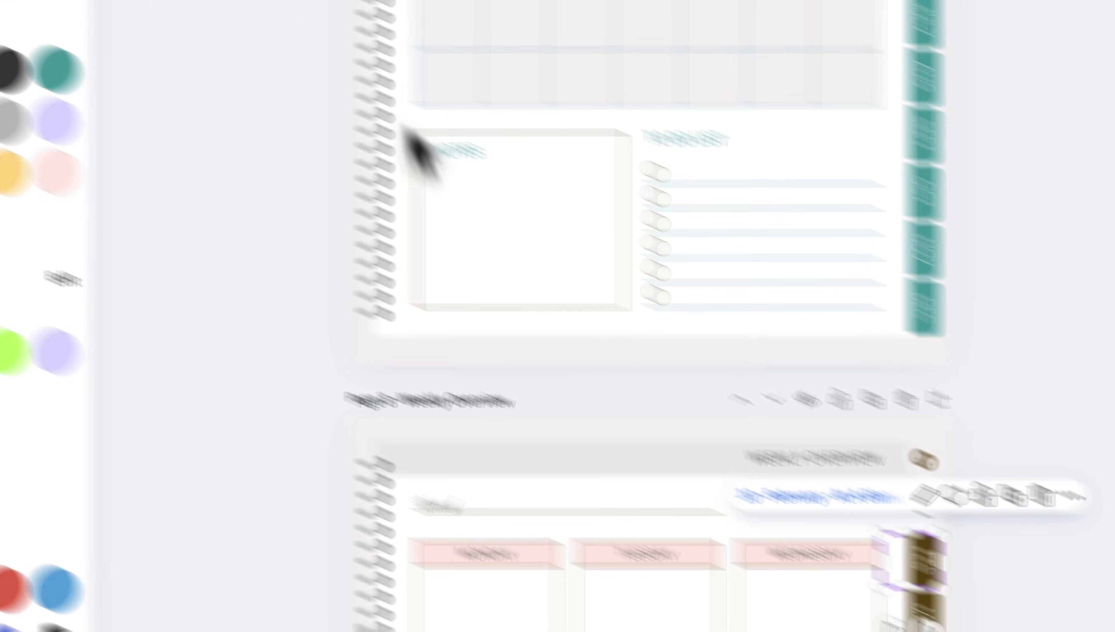
click(455, 43)
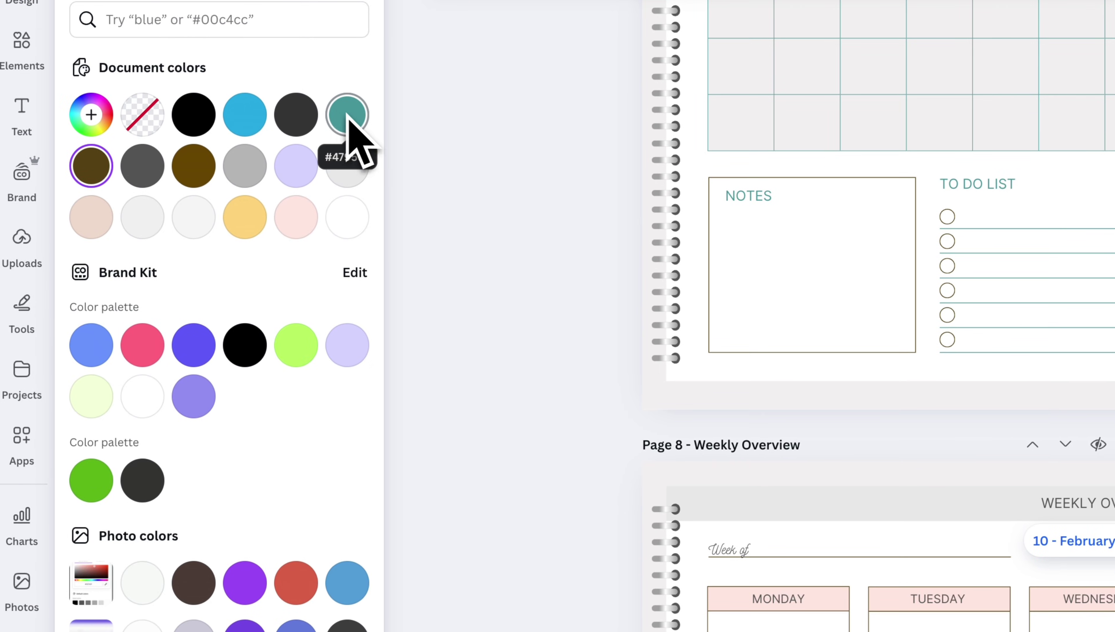
click(347, 115)
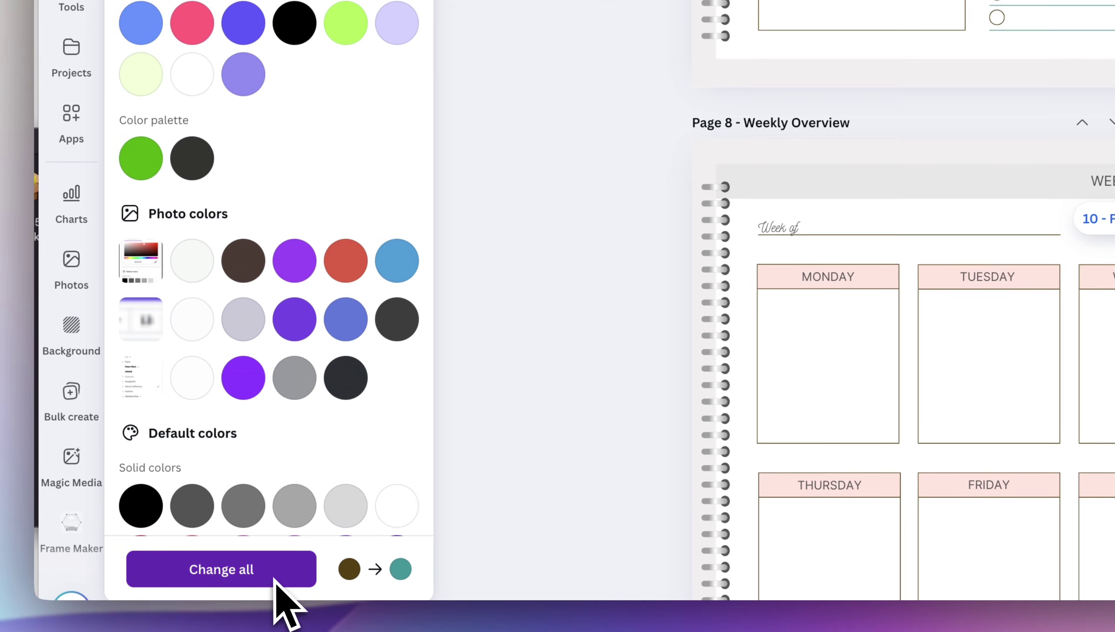
click(274, 570)
scroll(898, 400, down, 5)
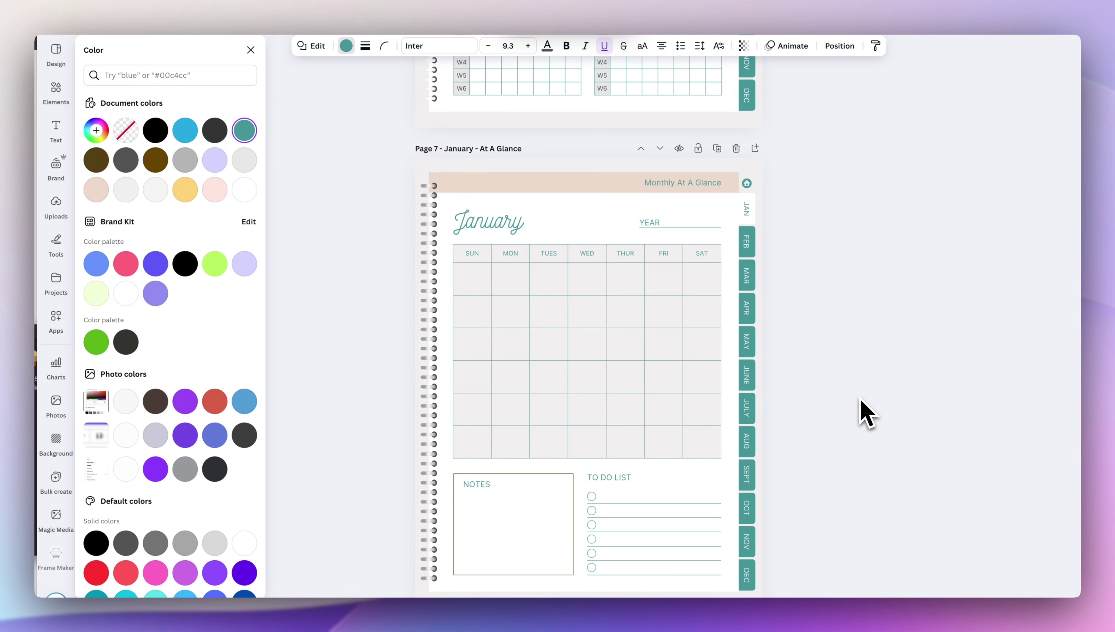
scroll(865, 416, down, 2)
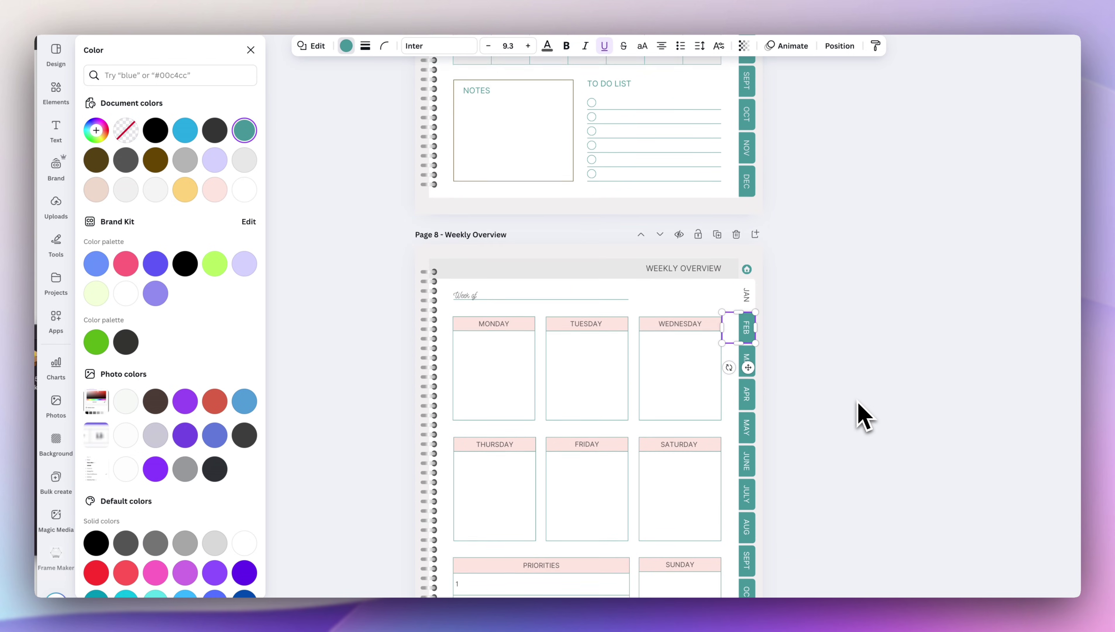
scroll(865, 416, down, 1)
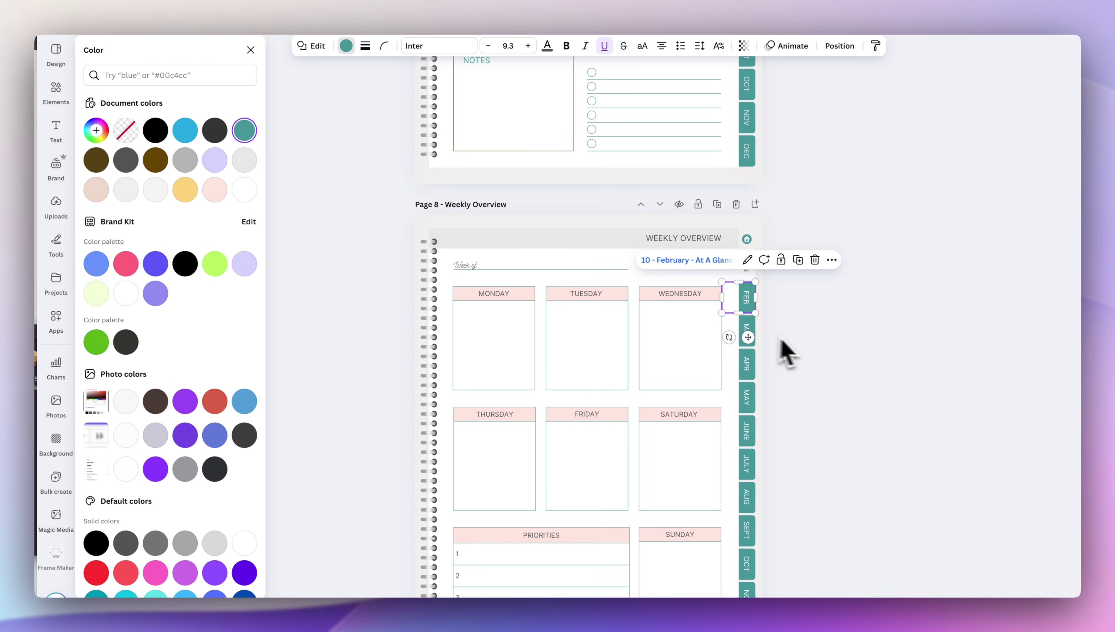
Change the Weekly Overview page's gray header band to the January header's light tan, apply it to all pages, and check the other pages.
scroll(789, 341, up, 3)
click(591, 356)
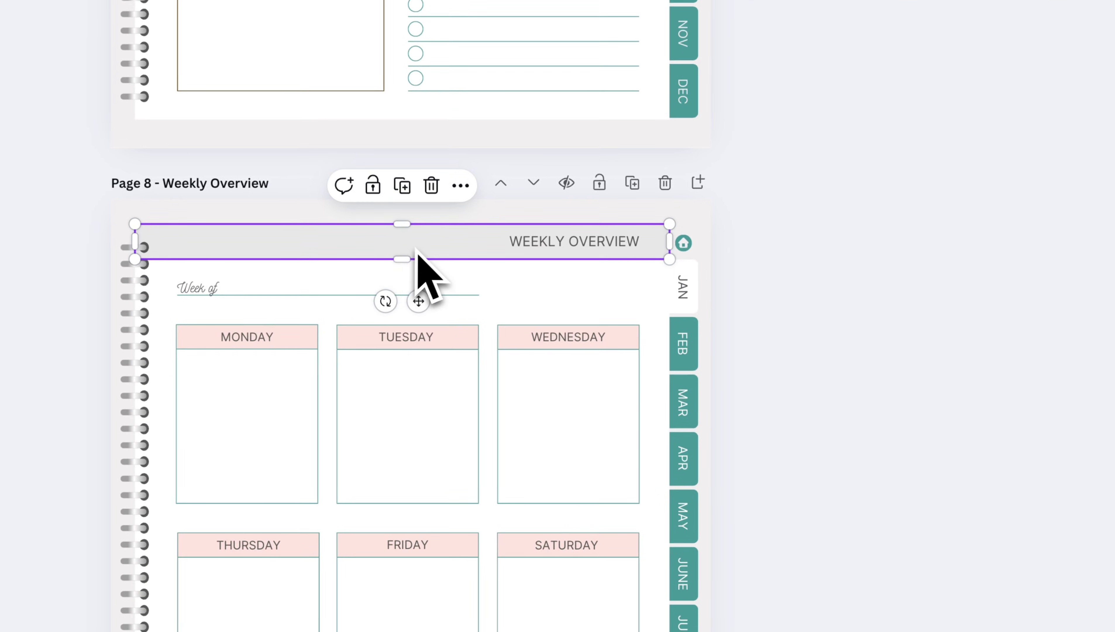
scroll(460, 219, up, 10)
click(638, 162)
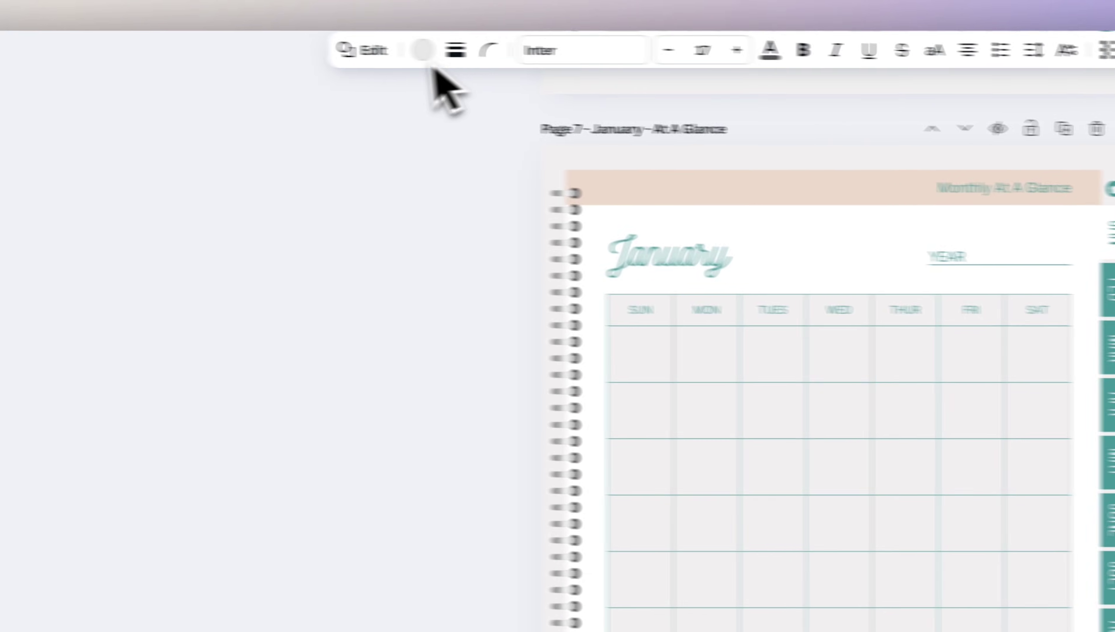
click(513, 58)
scroll(765, 608, down, 3)
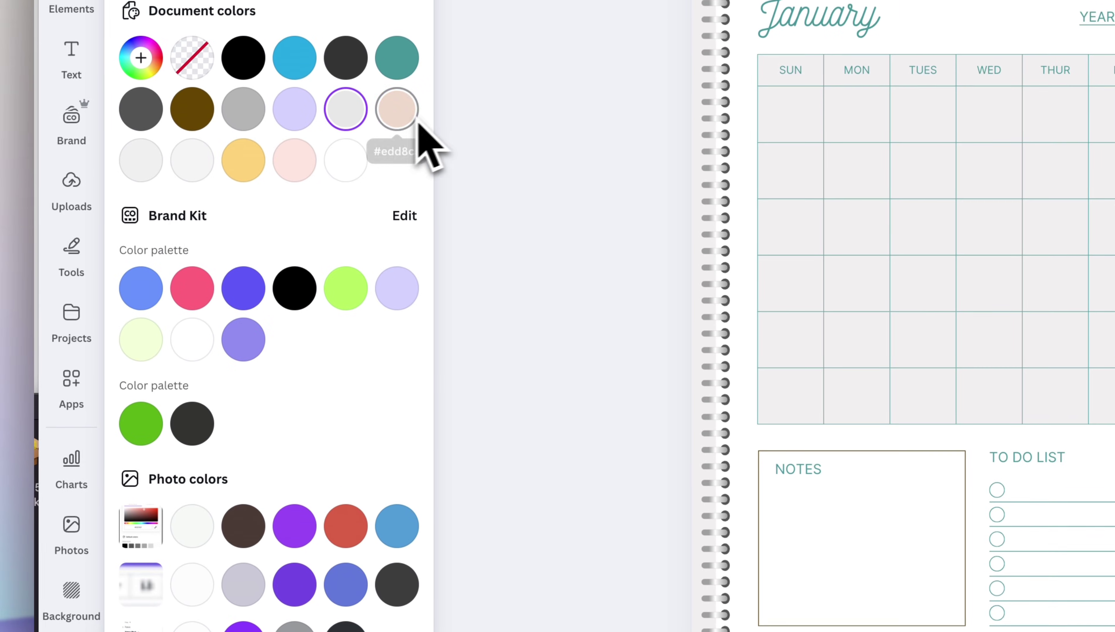
click(362, 66)
scroll(681, 437, down, 20)
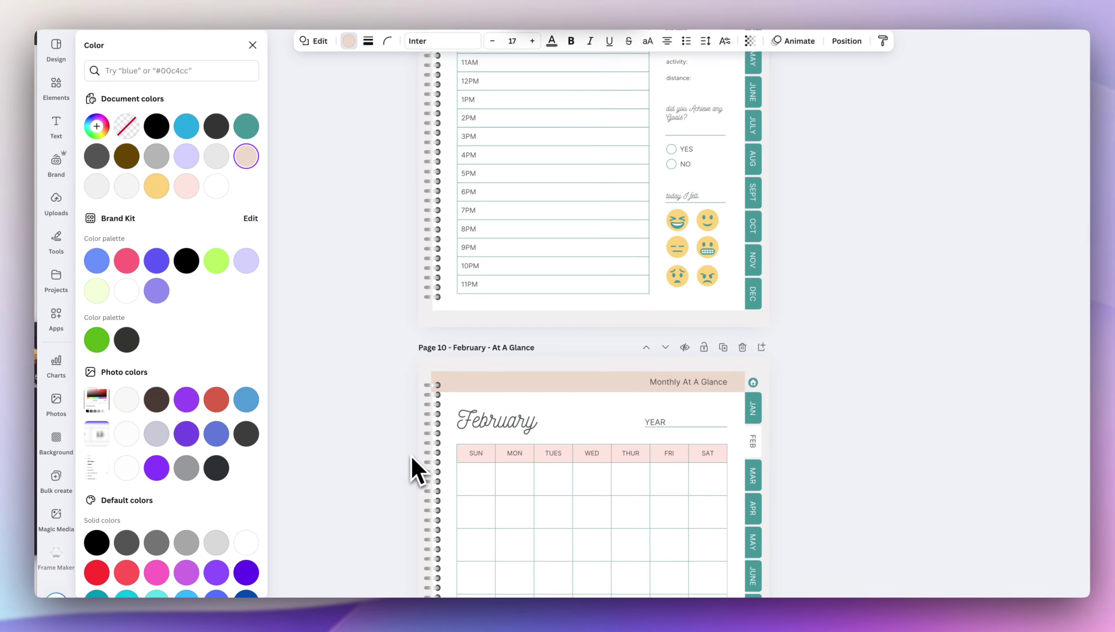
scroll(408, 457, down, 4)
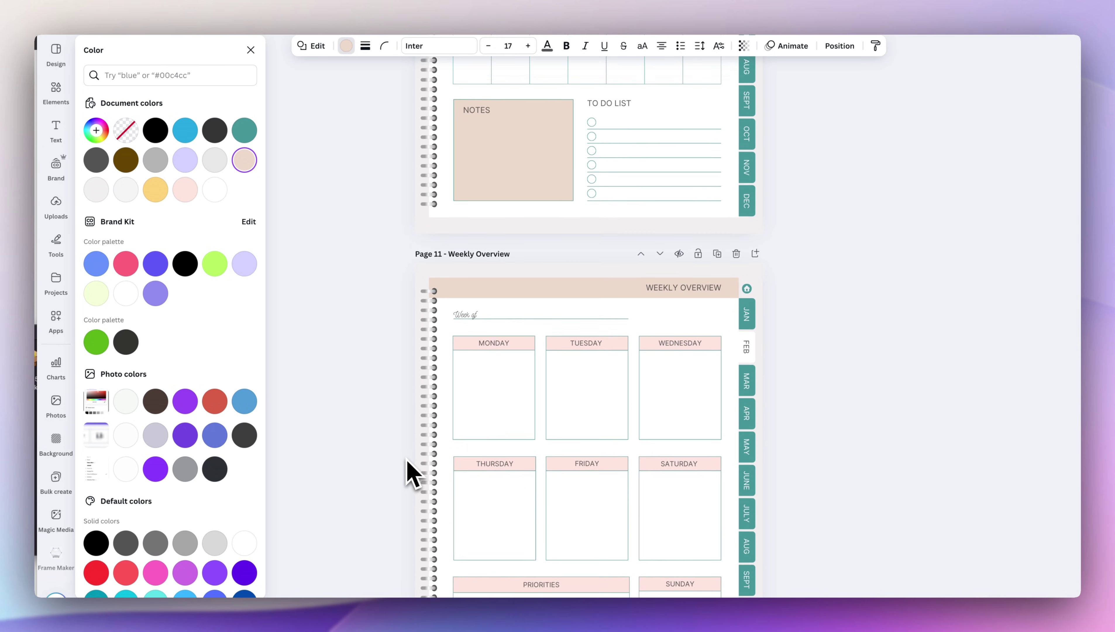
scroll(412, 473, up, 18)
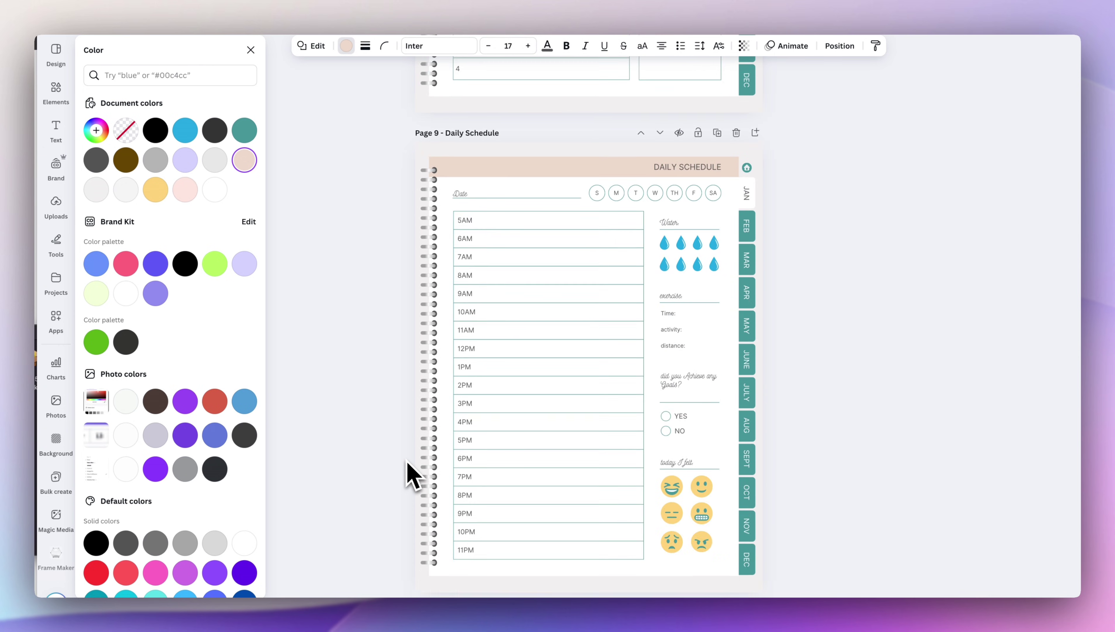
Recolor the pink weekday header cells light tan across all pages and review the planner in the page grid.
scroll(407, 469, up, 20)
click(485, 200)
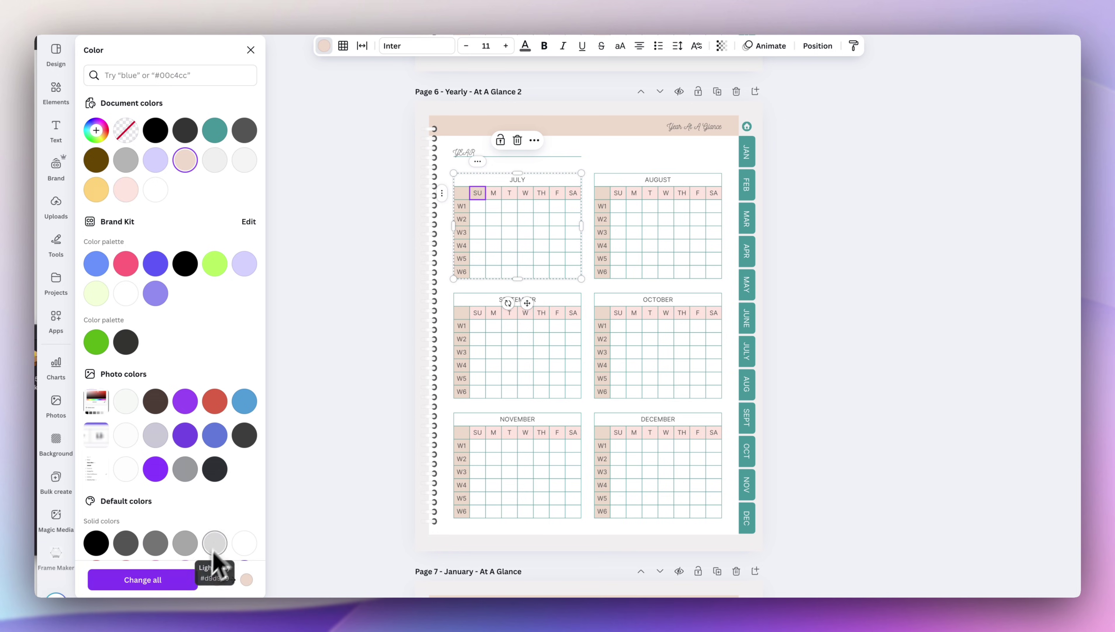
click(362, 453)
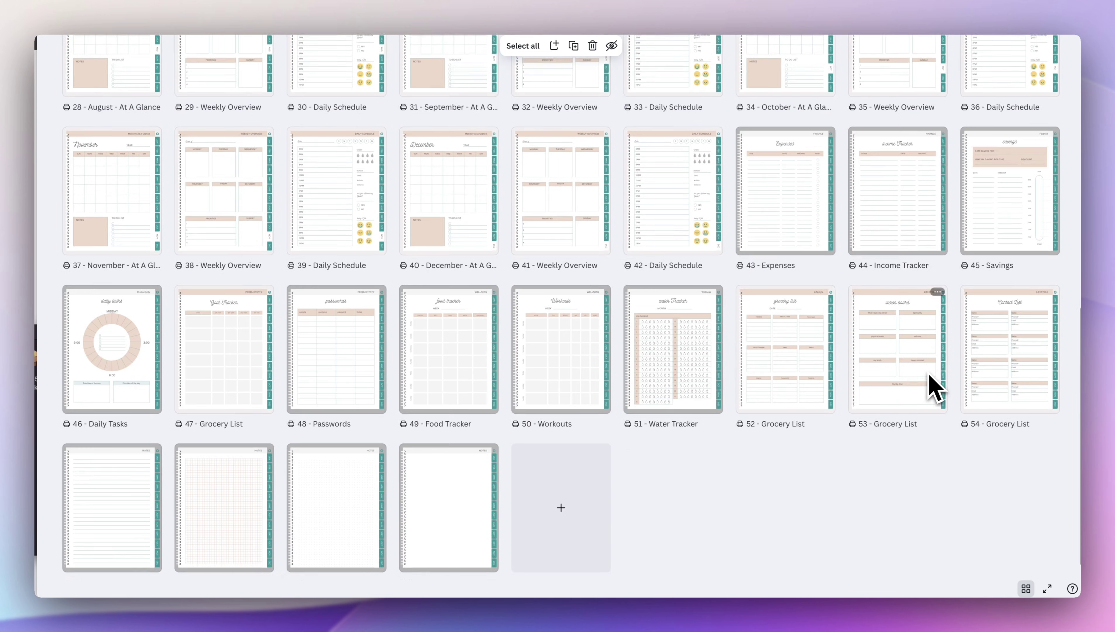
scroll(929, 376, up, 10)
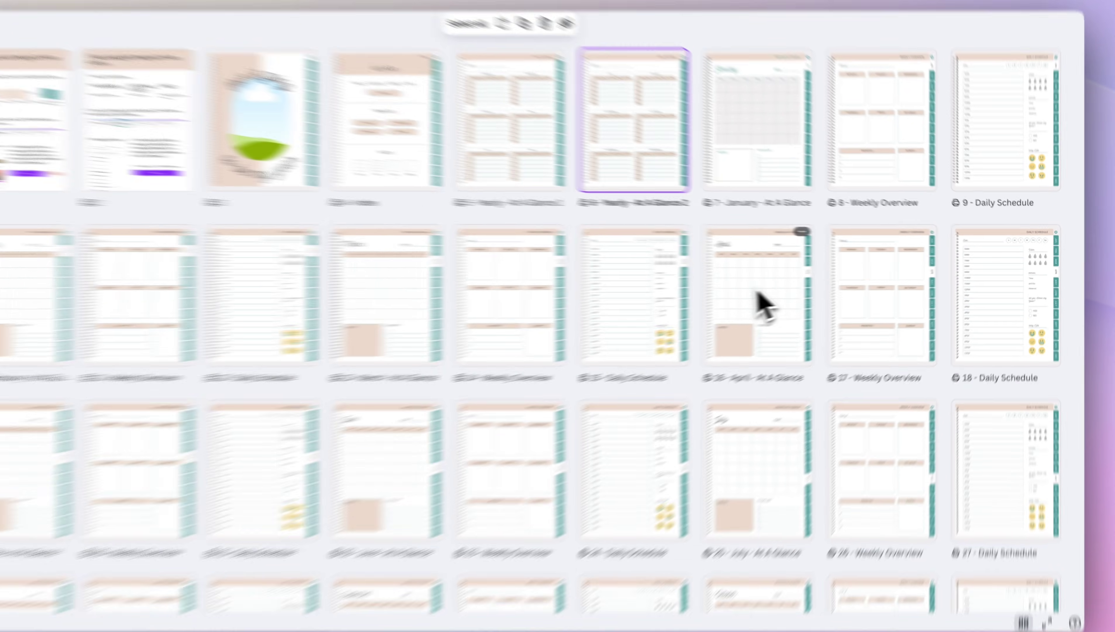
click(783, 304)
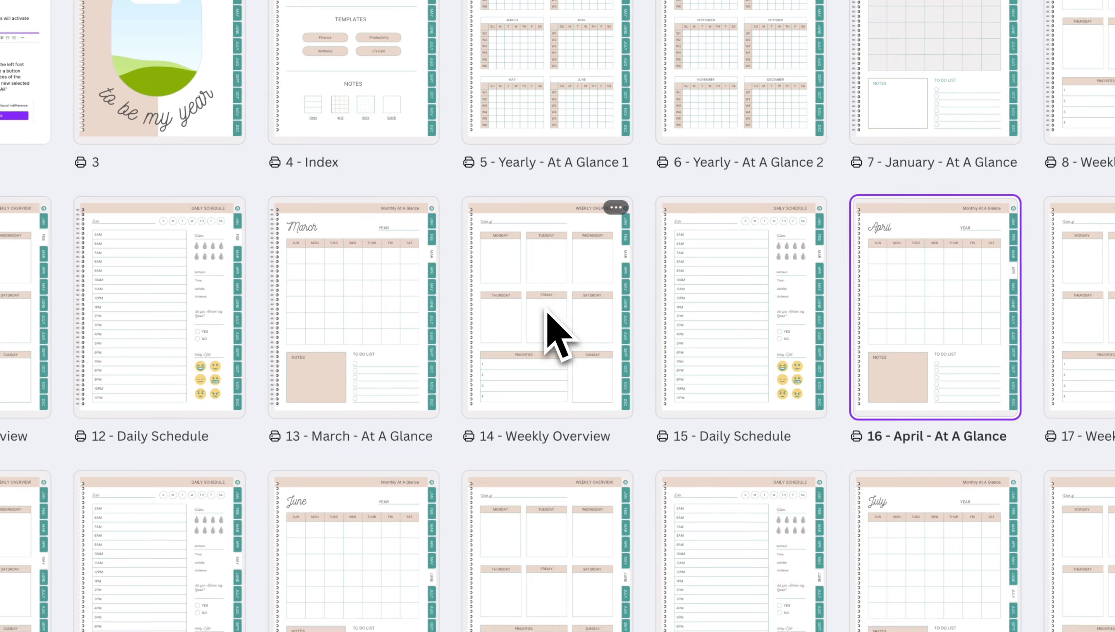
Recolor the gray parts of the March page's spiral binding teal throughout the planner and check the bindings on the following pages.
scroll(491, 332, down, 5)
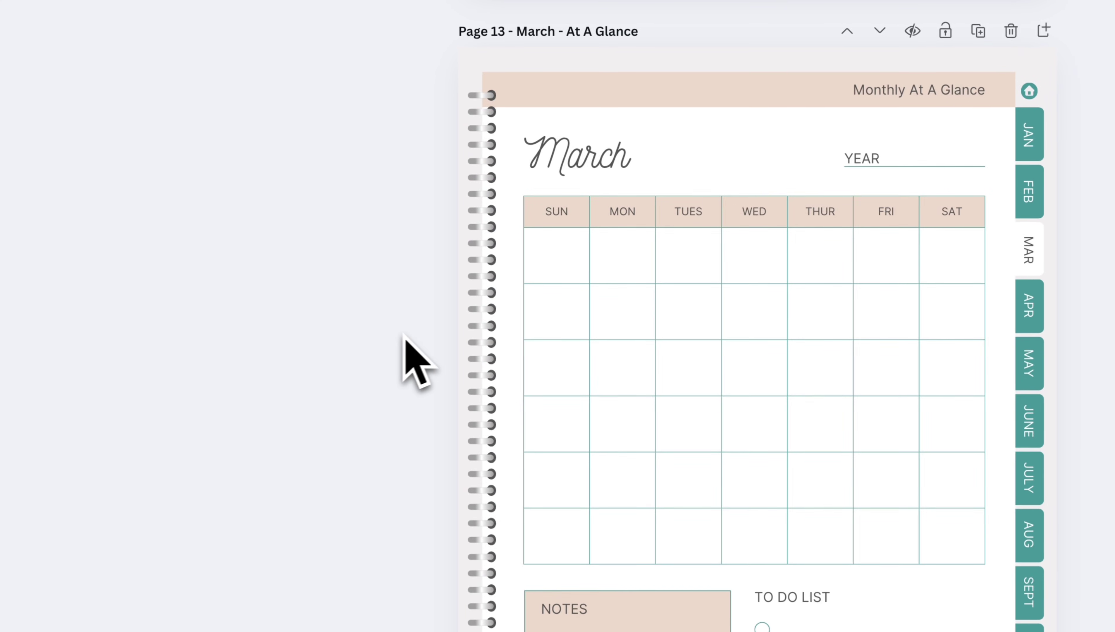
click(474, 295)
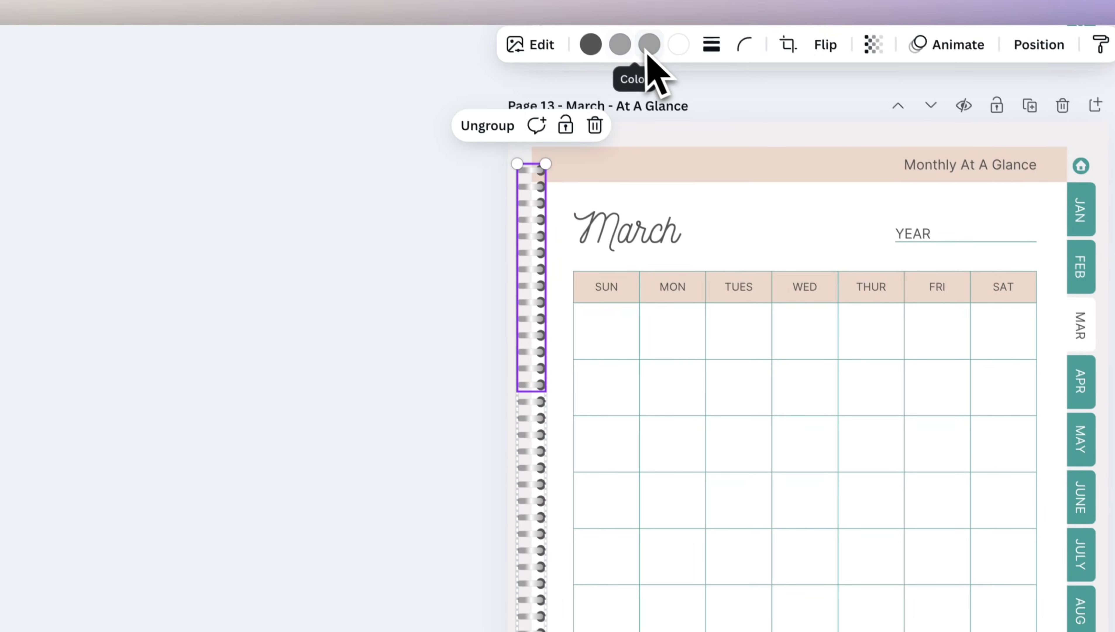
click(649, 45)
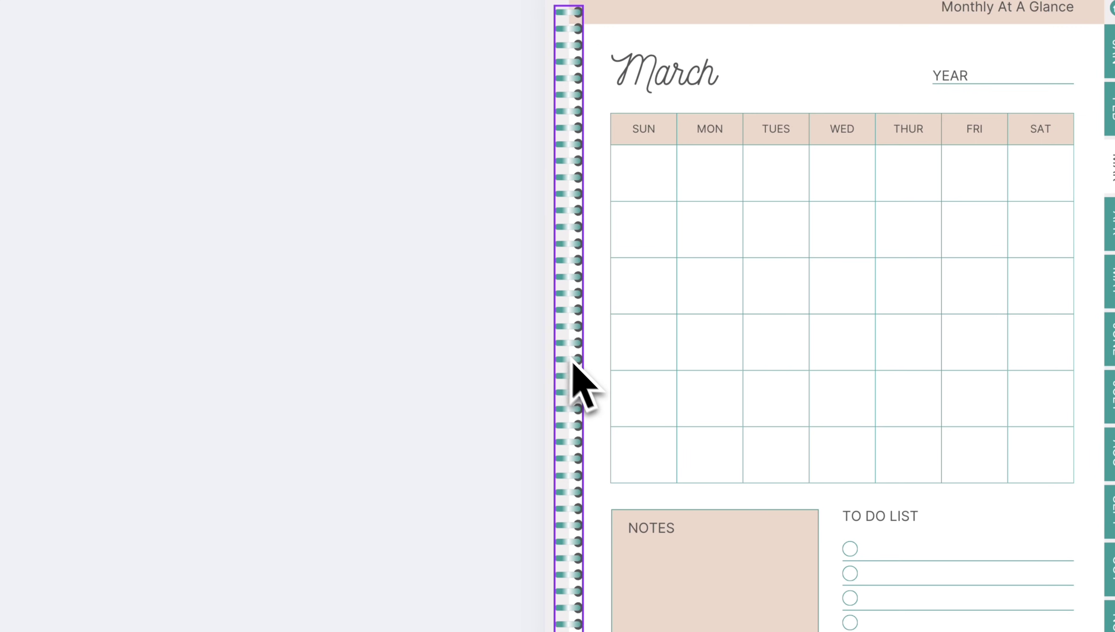
scroll(571, 360, down, 10)
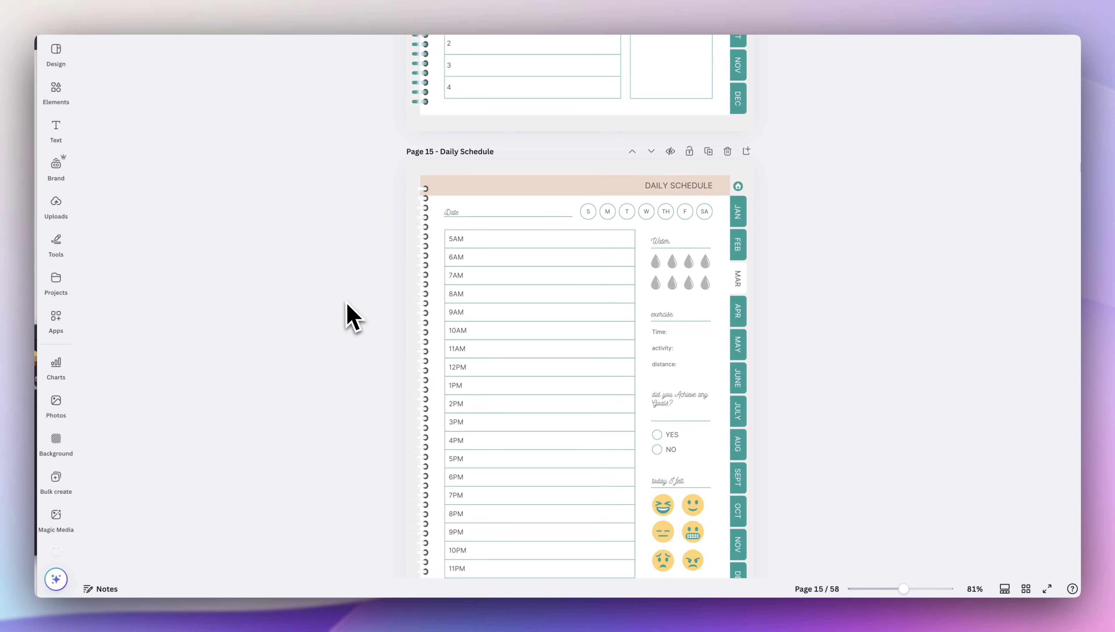
scroll(349, 318, down, 2)
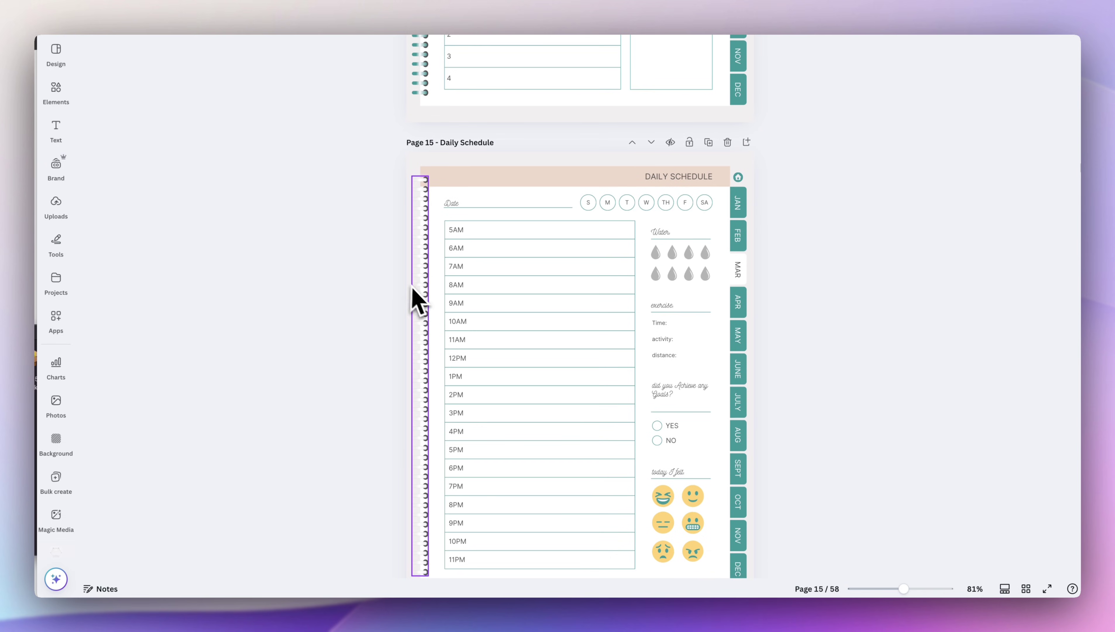
Copy the teal binding style from the page 14 Weekly Overview to the spiral binding on the page 15 Daily Schedule.
scroll(423, 310, up, 6)
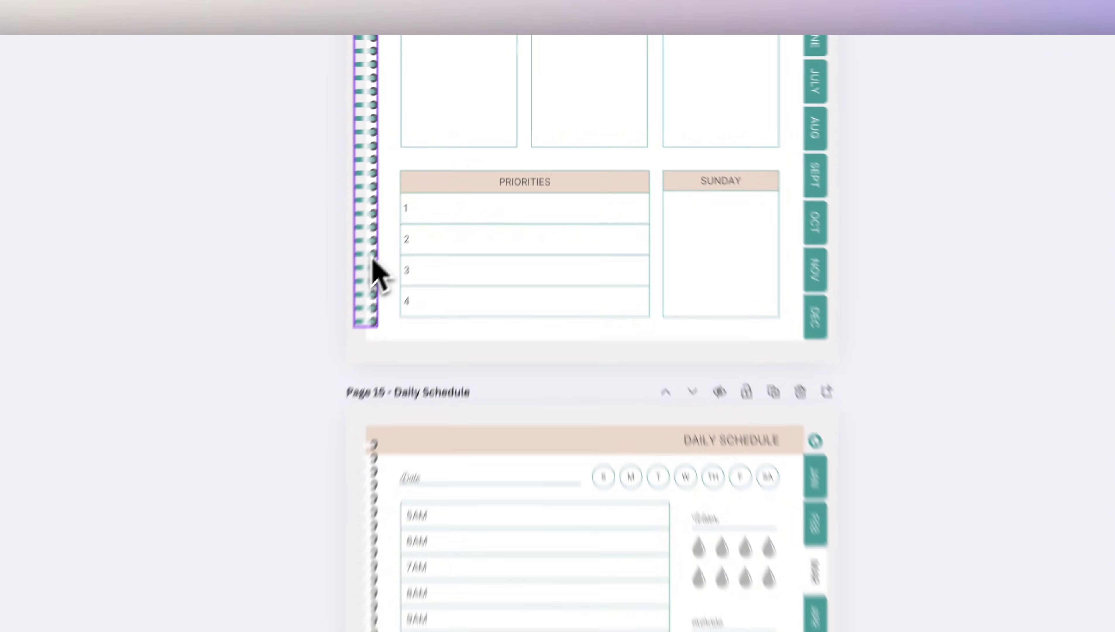
click(423, 310)
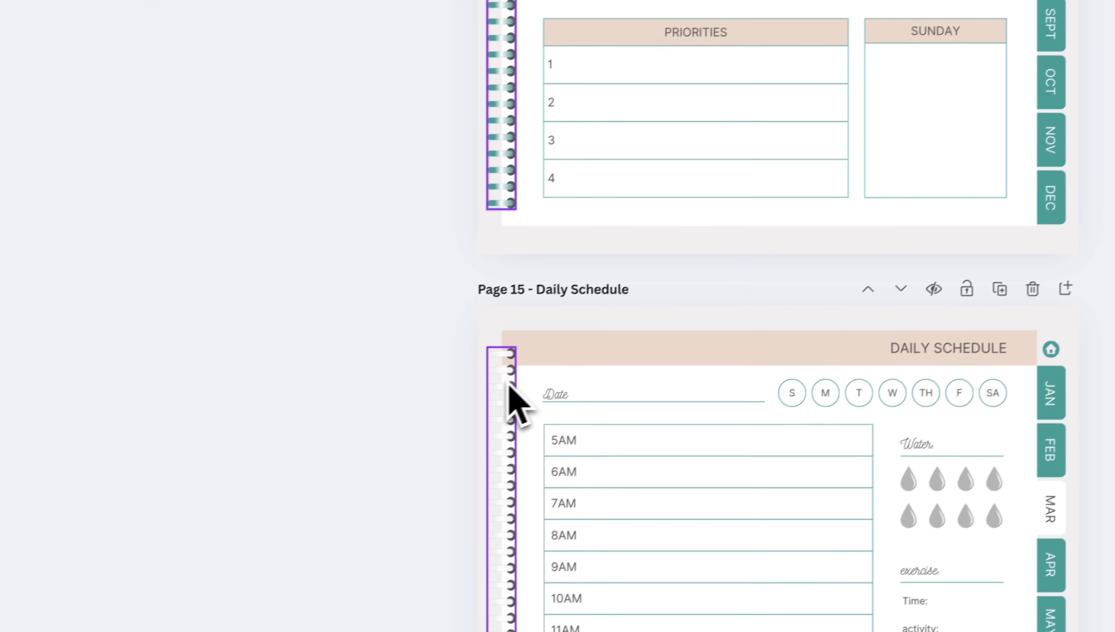
click(348, 460)
key(ctrl+v)
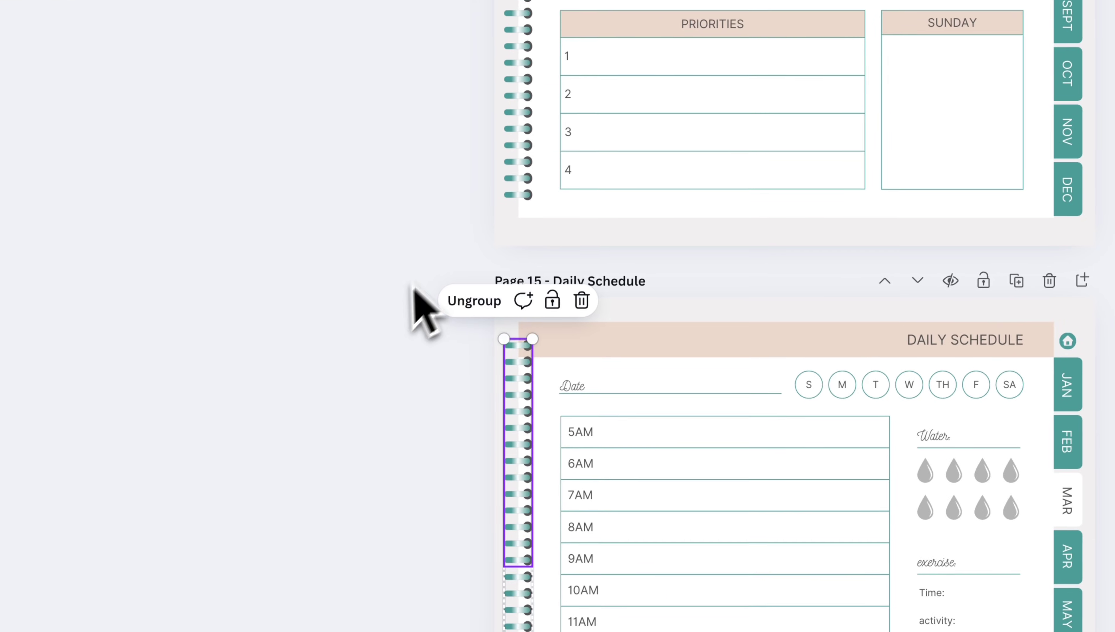
scroll(298, 350, down, 4)
scroll(480, 262, down, 2)
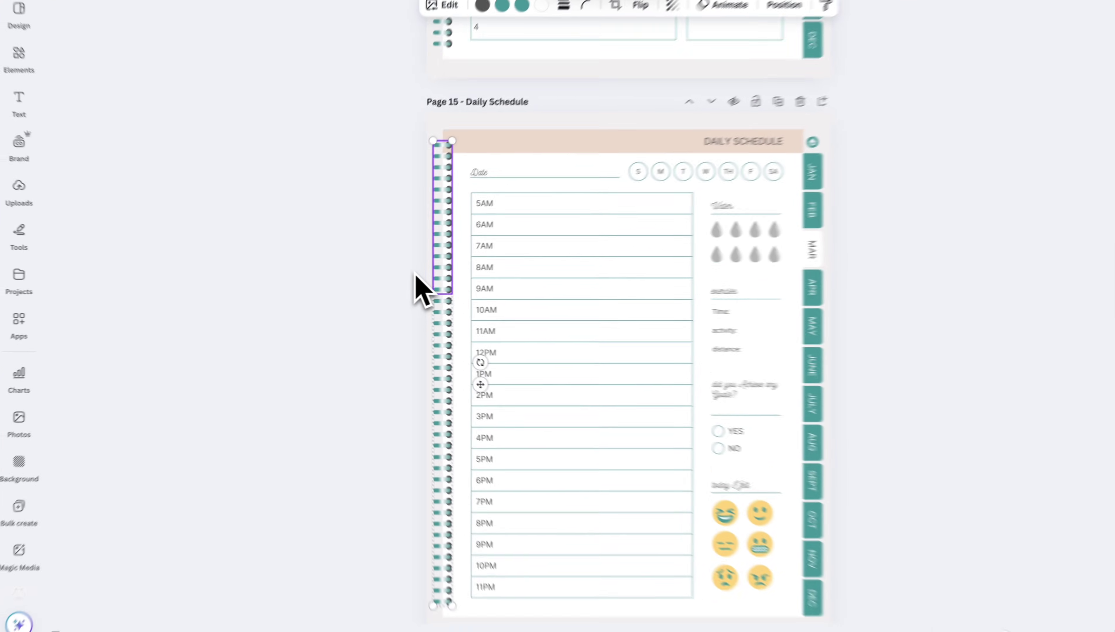
scroll(487, 283, up, 10)
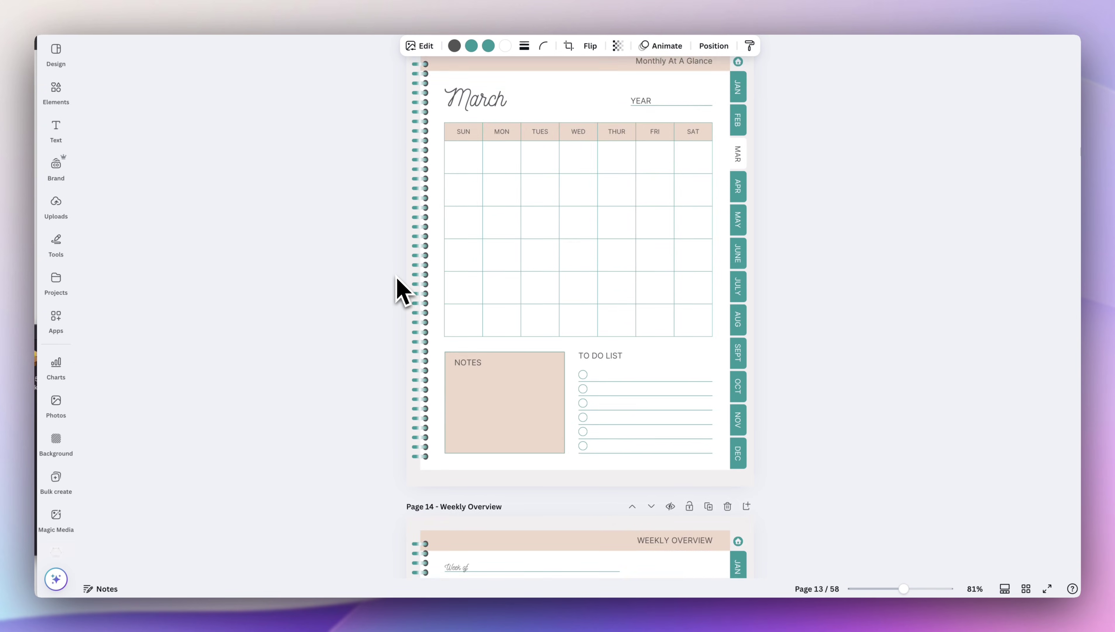
Fill the photo frame on the cover page with the aerial sea and beach picture from the turquoise photo results.
scroll(400, 290, up, 6)
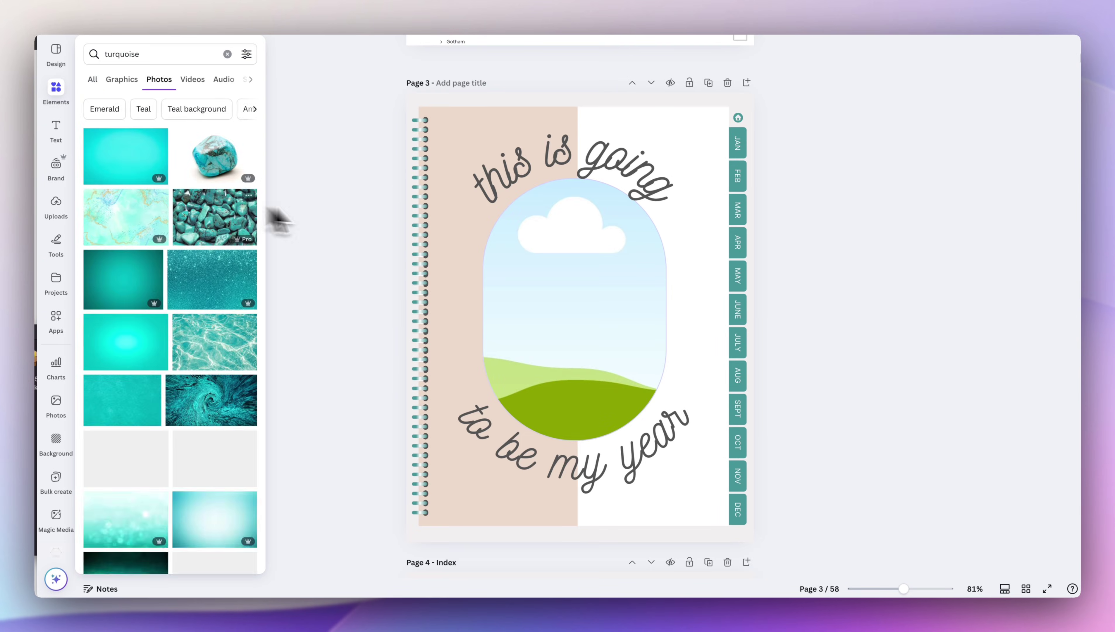
click(555, 281)
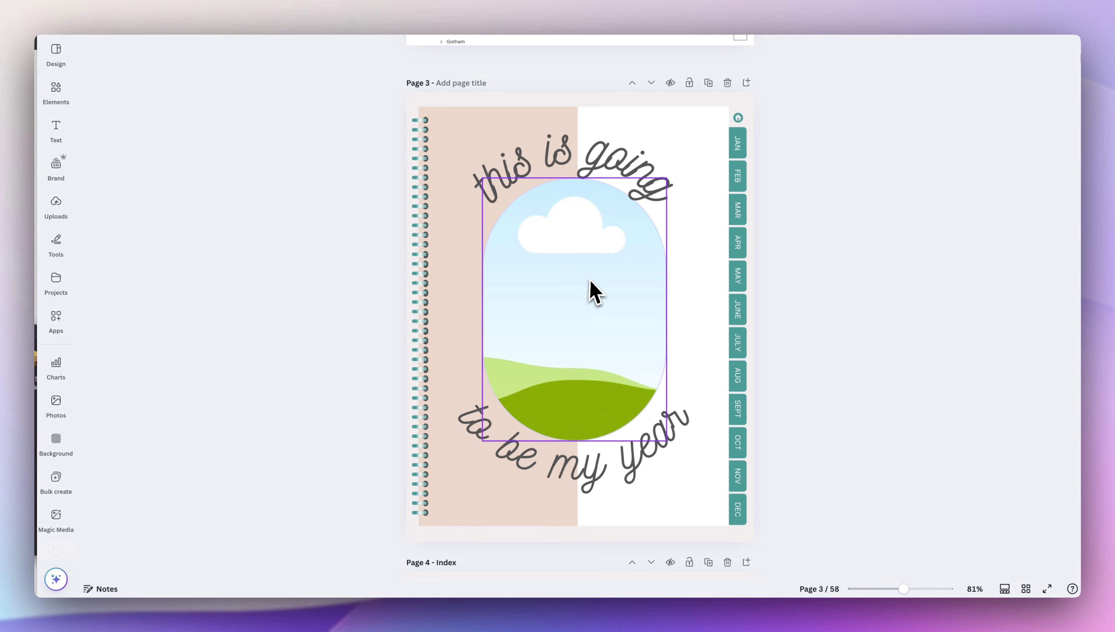
click(62, 100)
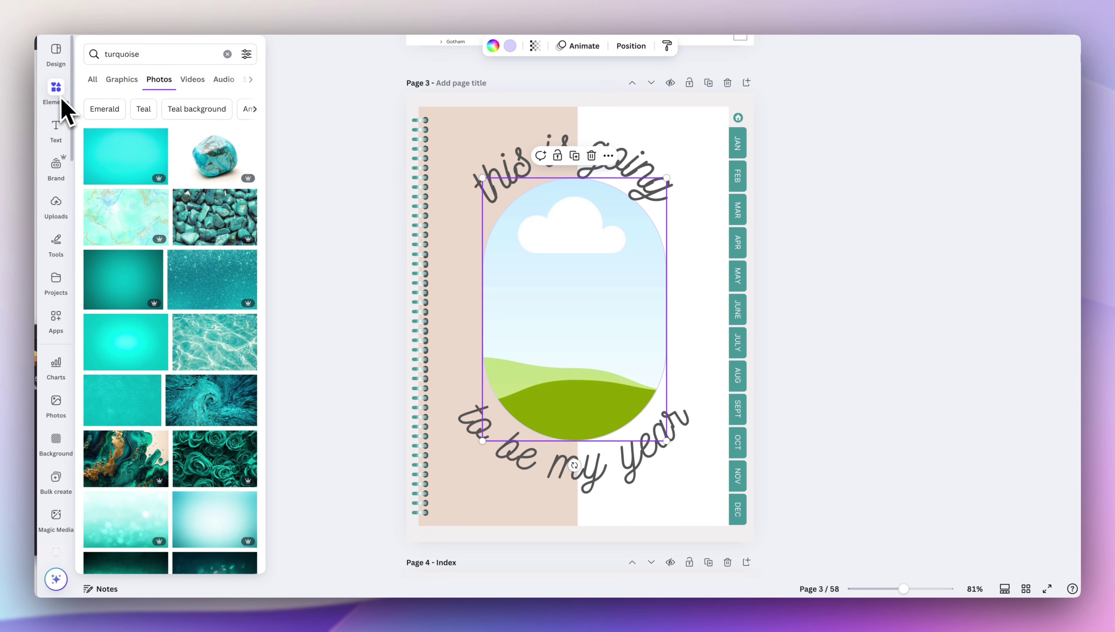
scroll(177, 197, down, 5)
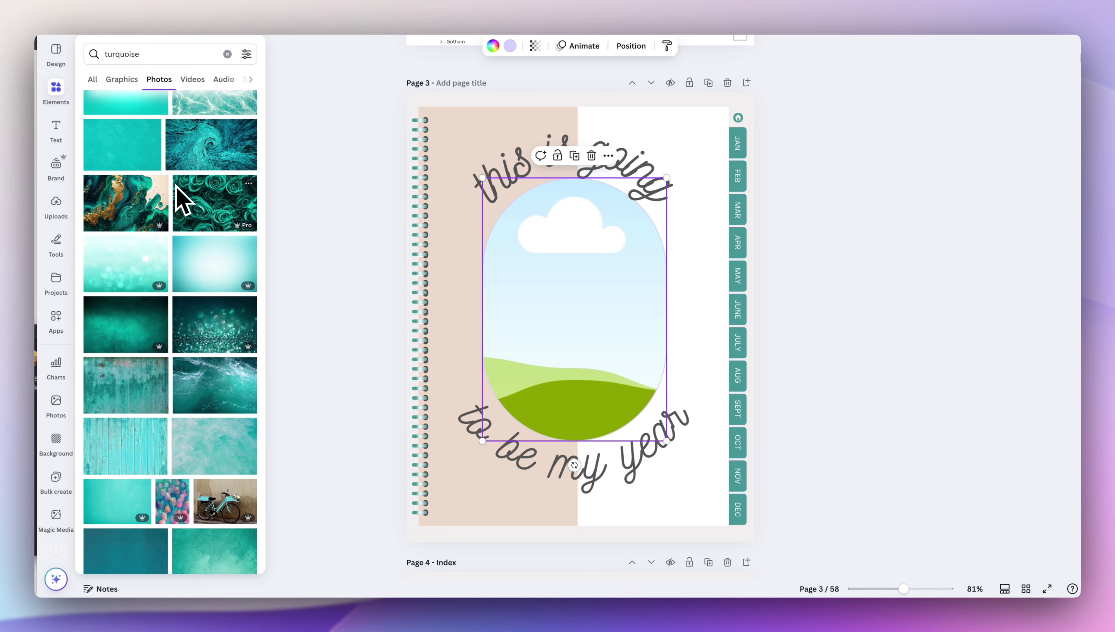
drag(181, 201, 685, 191)
click(59, 97)
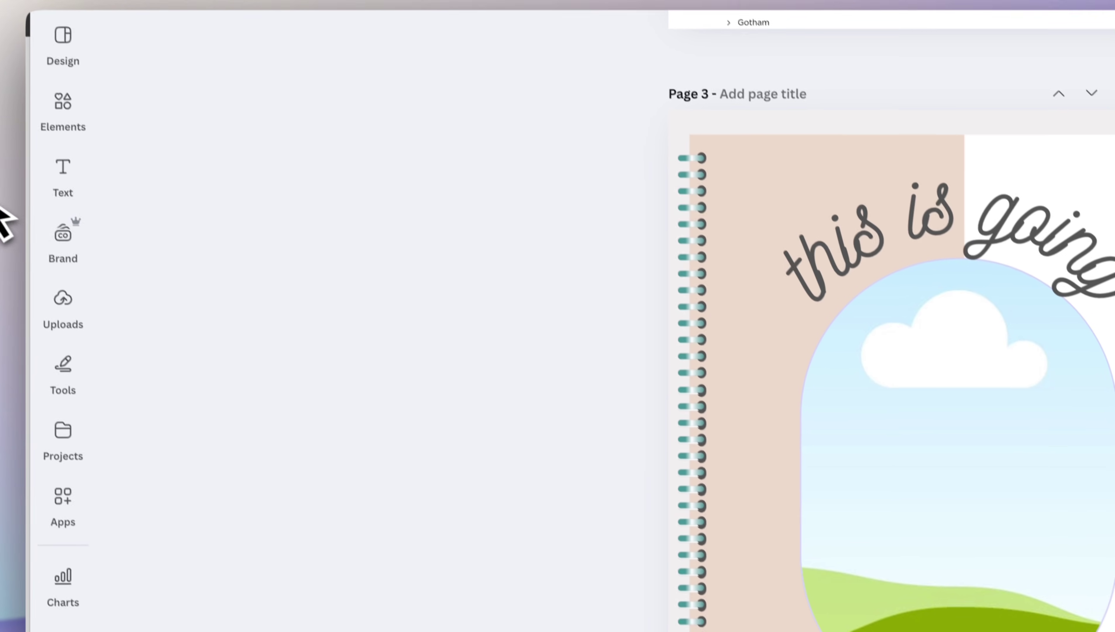
click(74, 133)
scroll(286, 311, up, 5)
scroll(331, 294, down, 4)
drag(283, 420, 1015, 443)
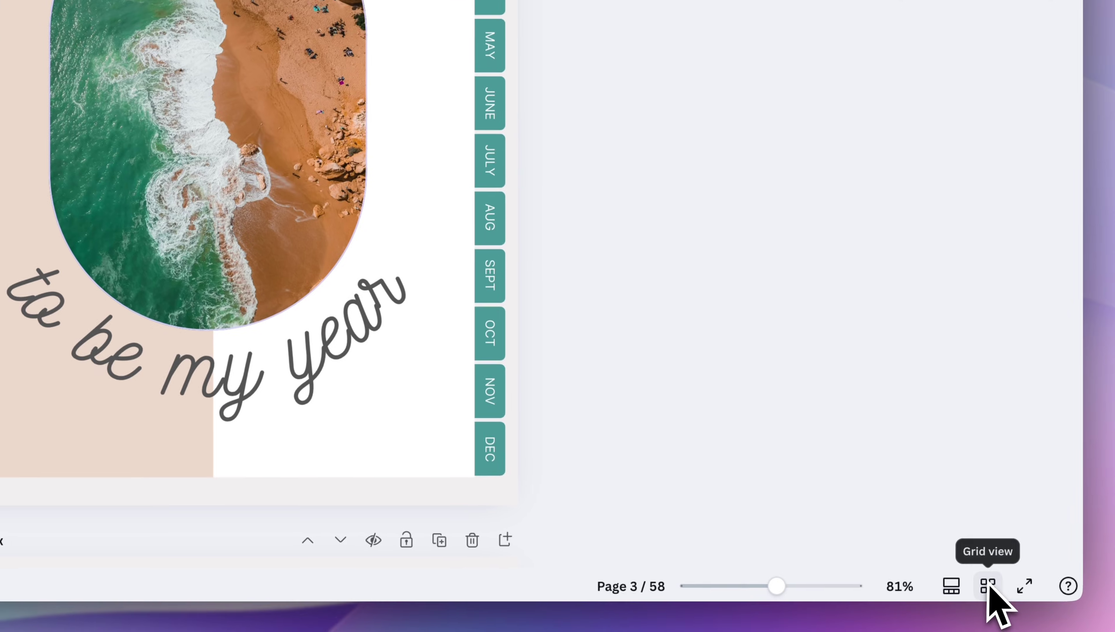
Delete the two instruction pages at the start of the planner and review the remaining pages in the page grid.
click(1000, 615)
click(310, 227)
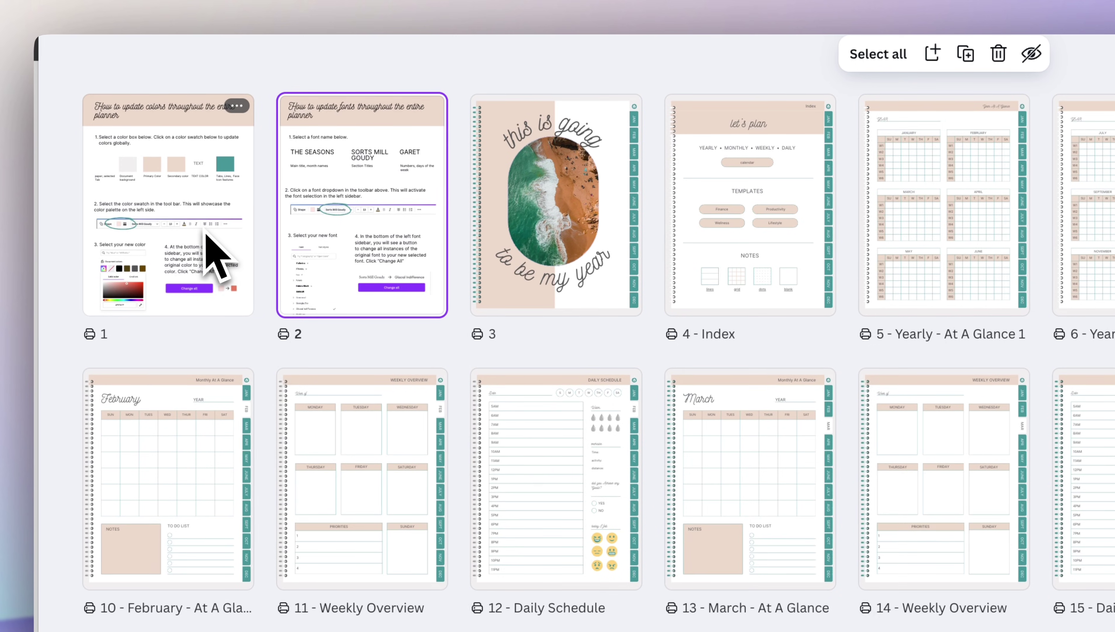
shift+click(204, 230)
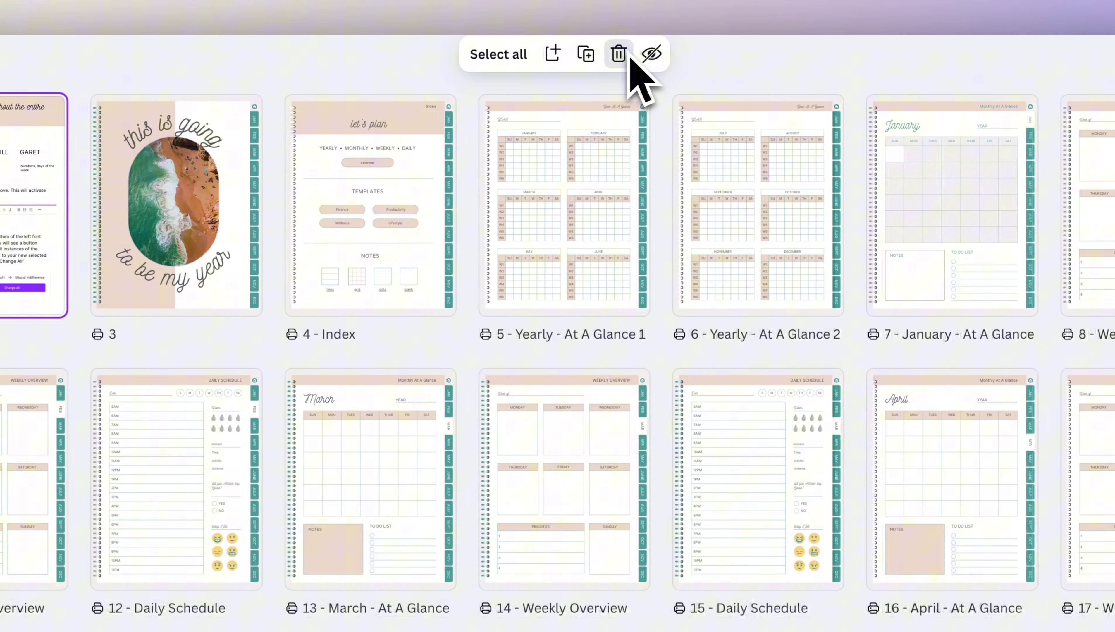
click(998, 54)
scroll(951, 535, down, 10)
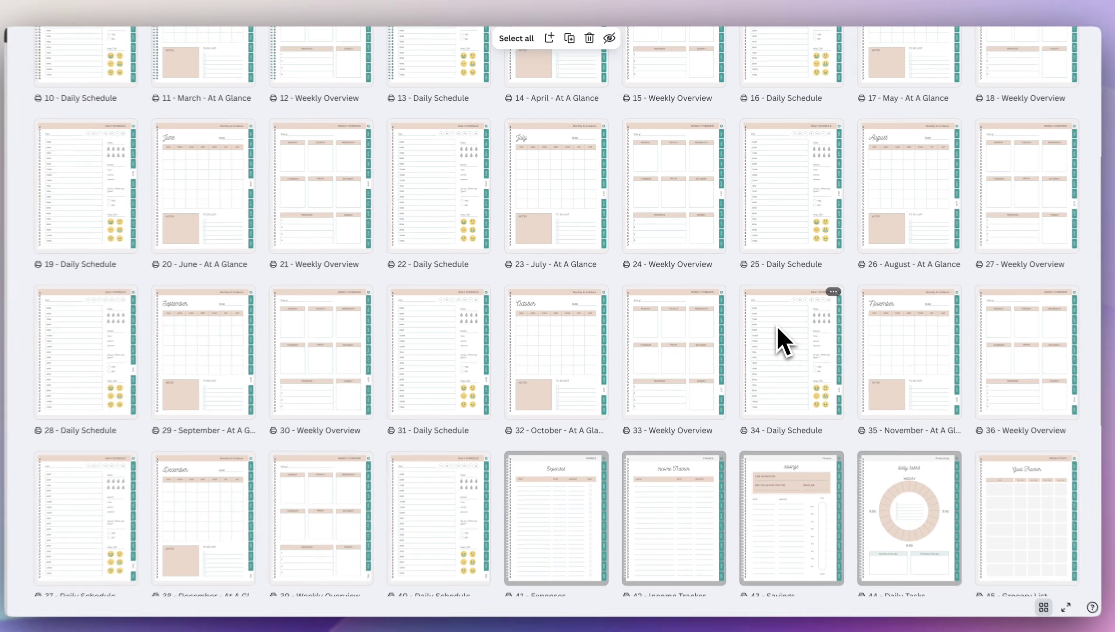
scroll(772, 321, down, 4)
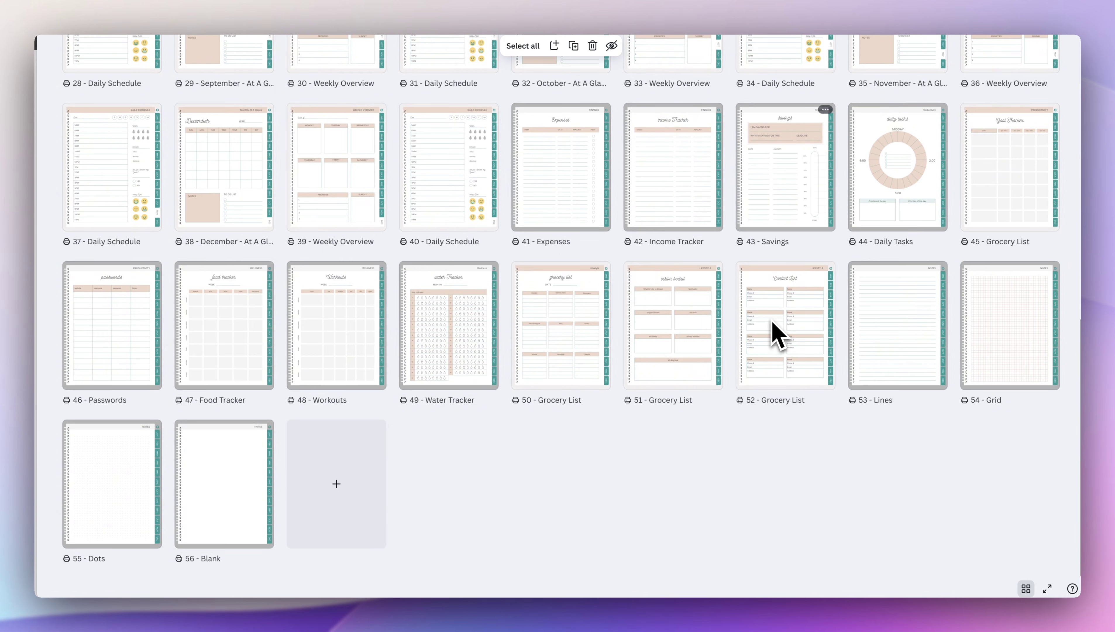
scroll(771, 320, up, 12)
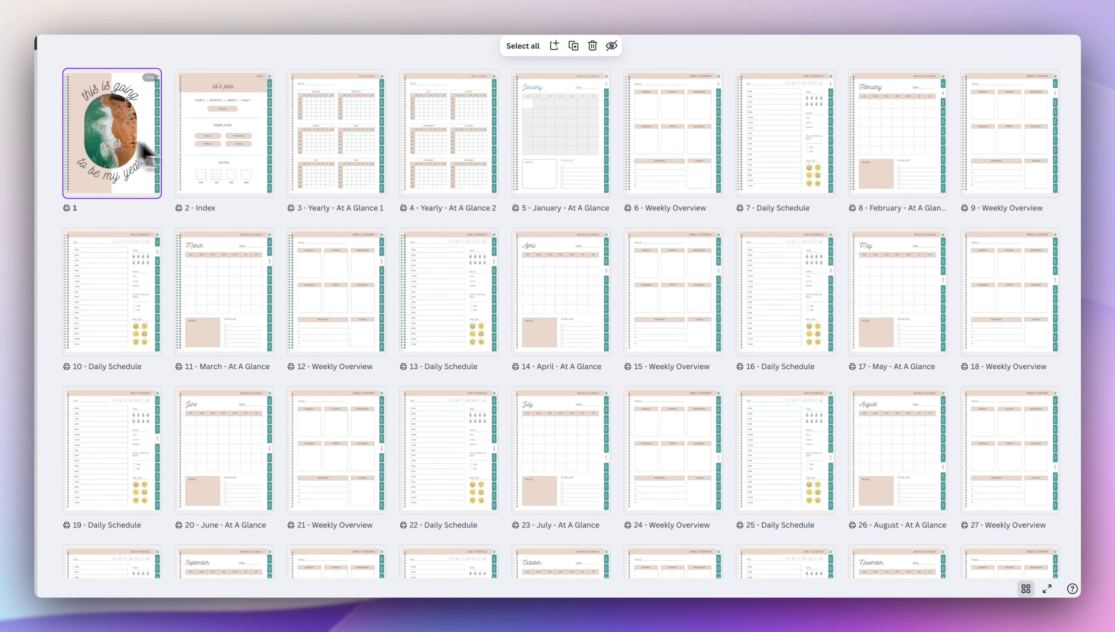
Switch to the color palettes website, browse the palettes and take a screenshot of the swatches of Color Palette #4426.
click(85, 22)
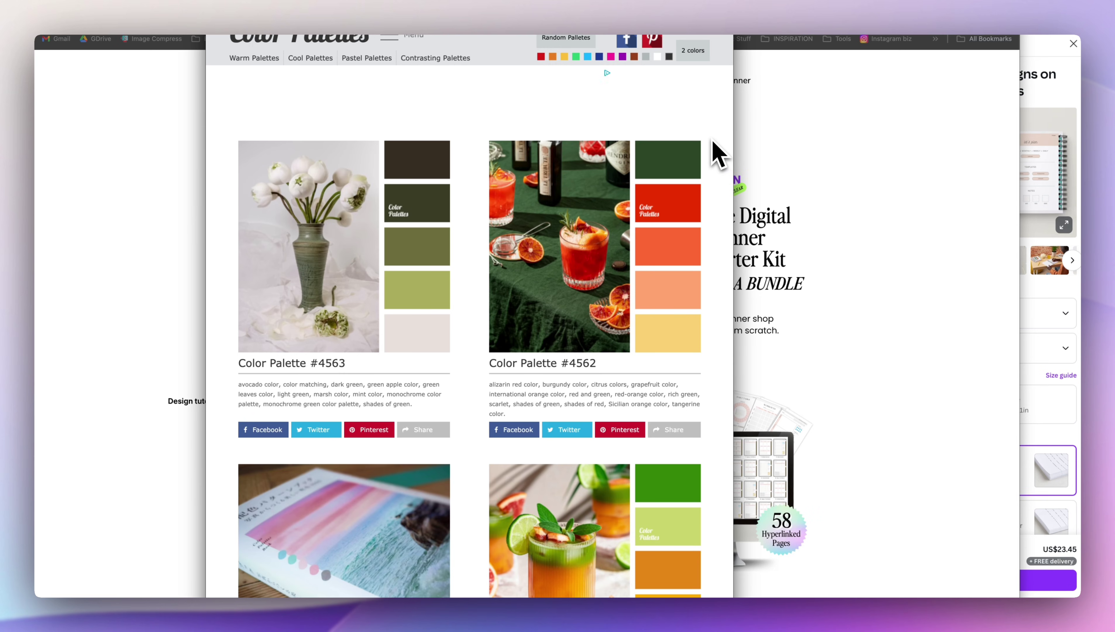
scroll(717, 153, down, 8)
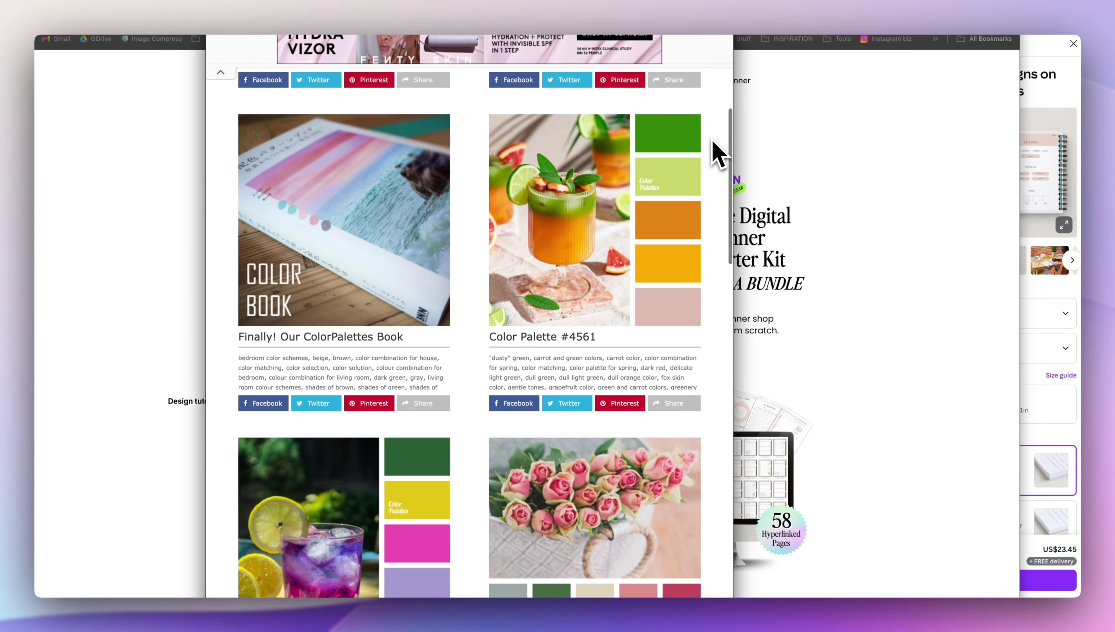
scroll(716, 152, down, 15)
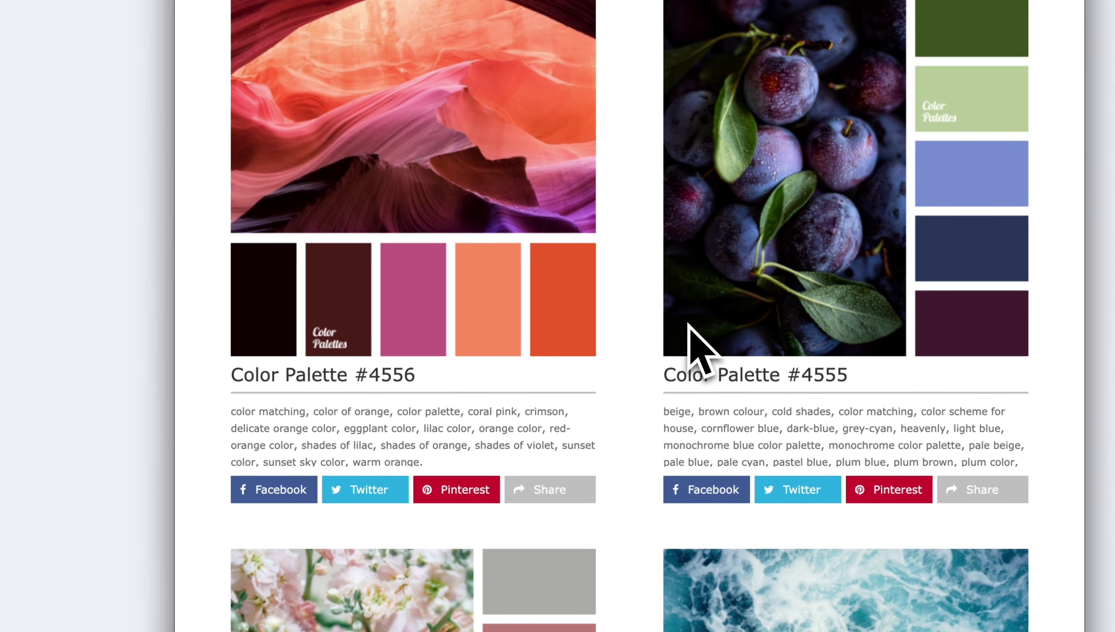
scroll(689, 324, down, 3)
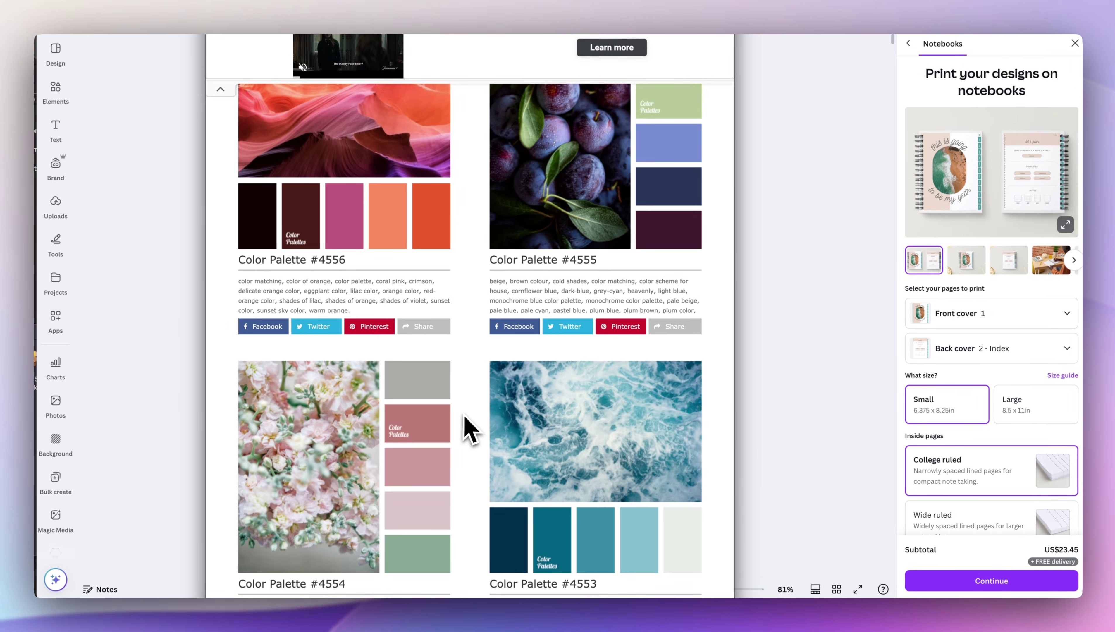
scroll(469, 429, up, 2)
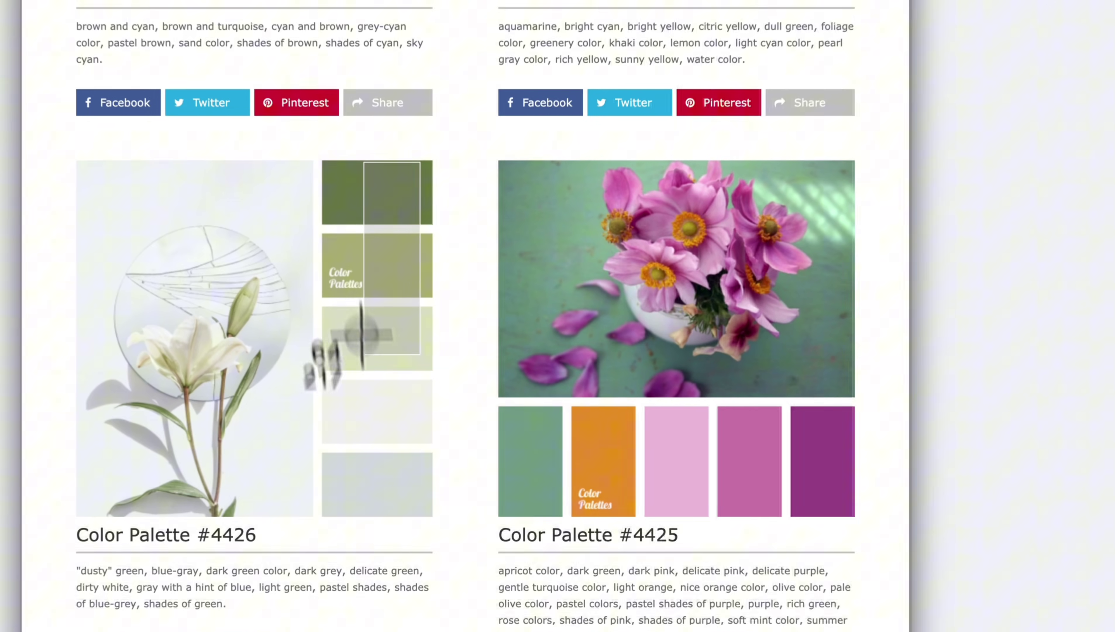
key(super+shift+4)
drag(418, 154, 344, 517)
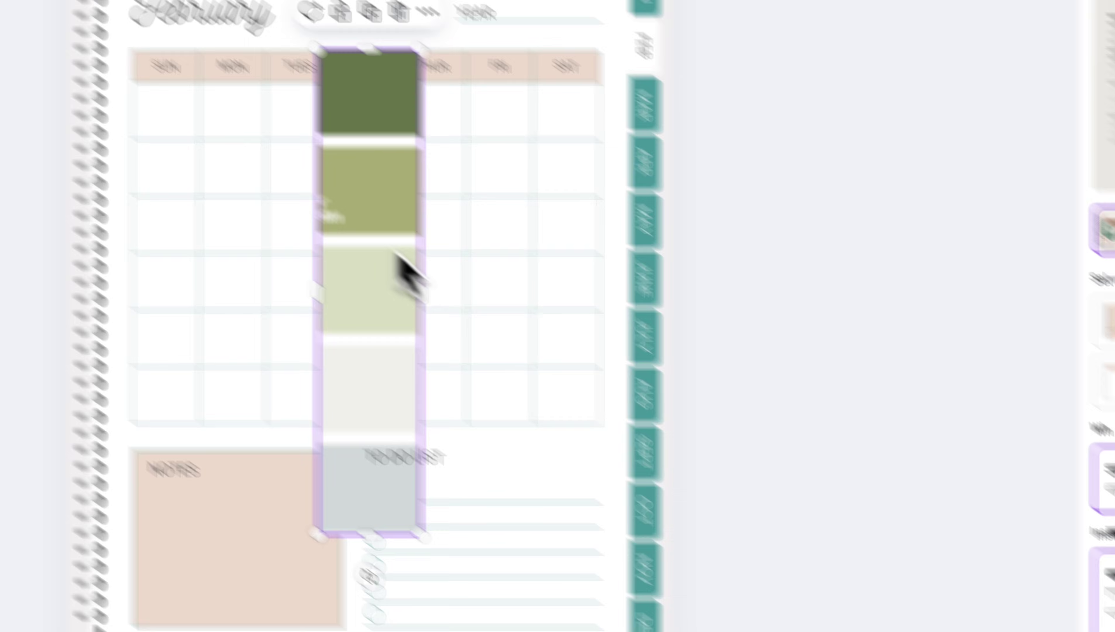
Place the green palette screenshot on the February page in Canva and apply its colors to the page.
drag(394, 252, 654, 403)
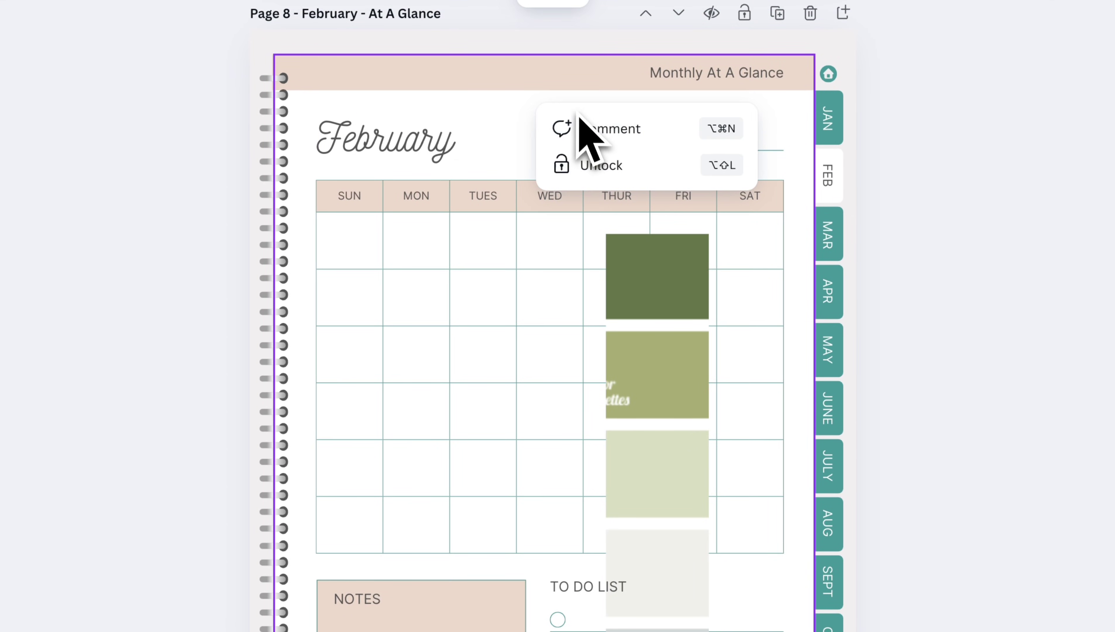
drag(661, 284, 587, 210)
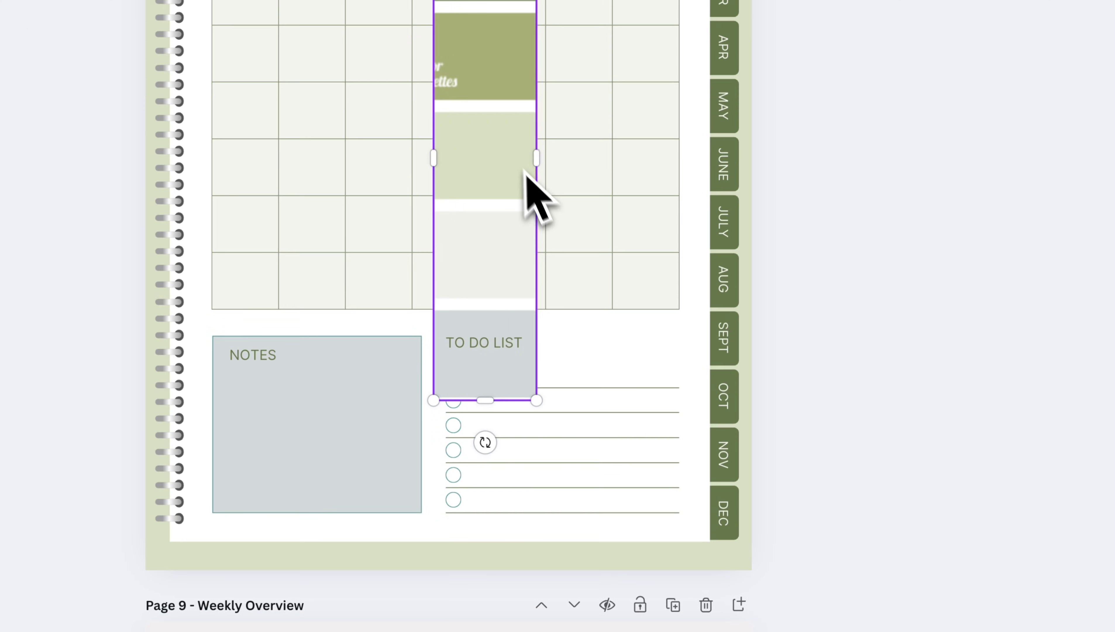
click(628, 627)
Reapply the palette image's colors until the February page has a light green background with gray-blue headers, and delete the image.
right_click(513, 2)
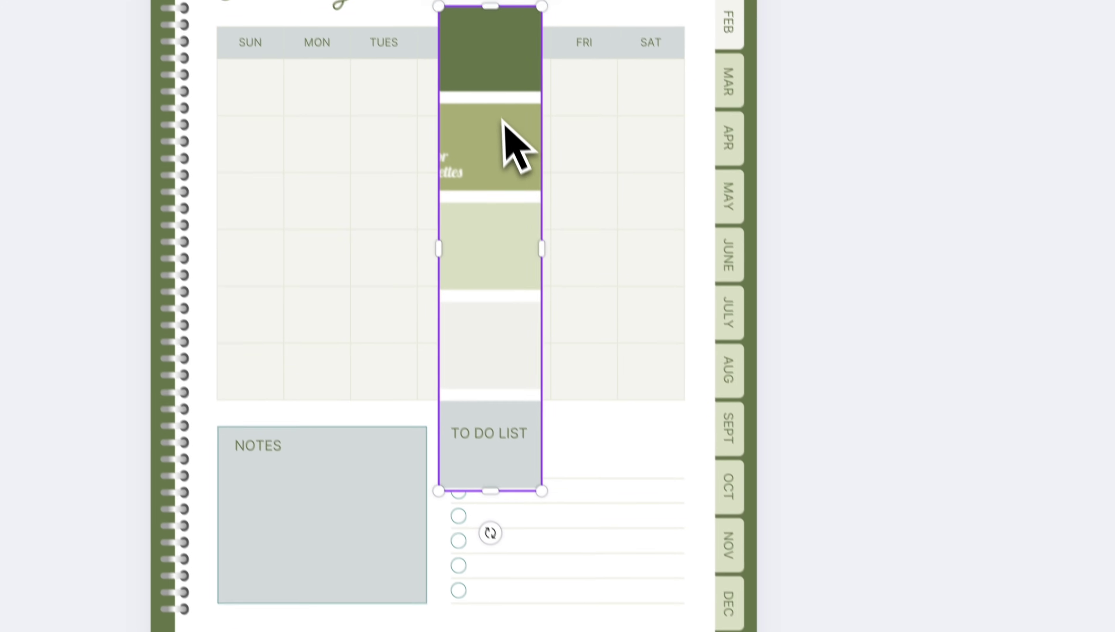
right_click(510, 136)
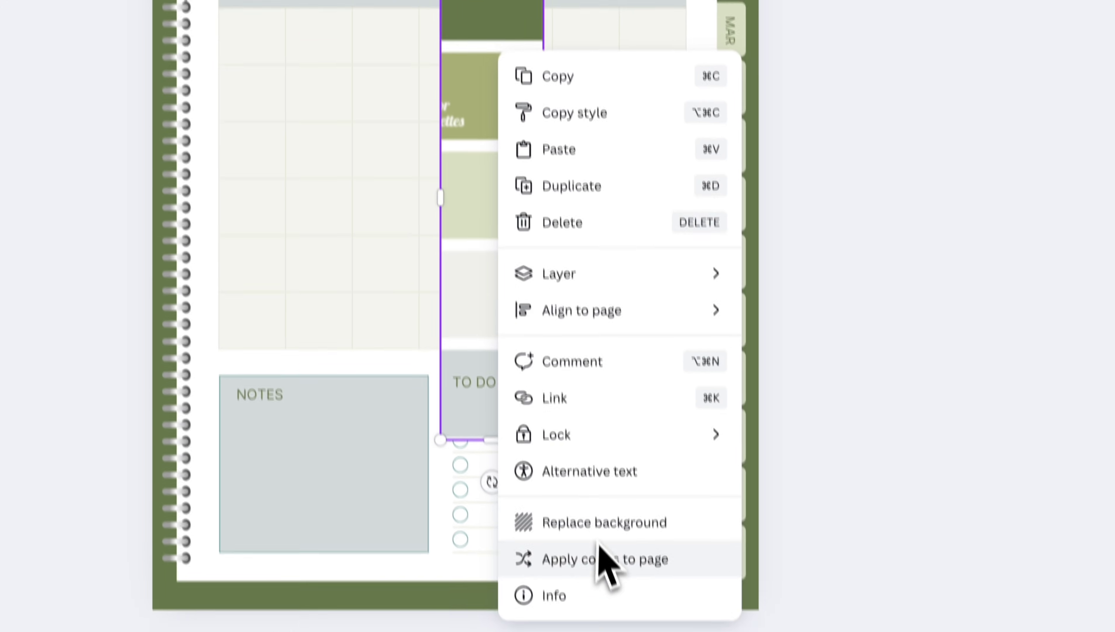
click(605, 560)
right_click(487, 77)
click(629, 578)
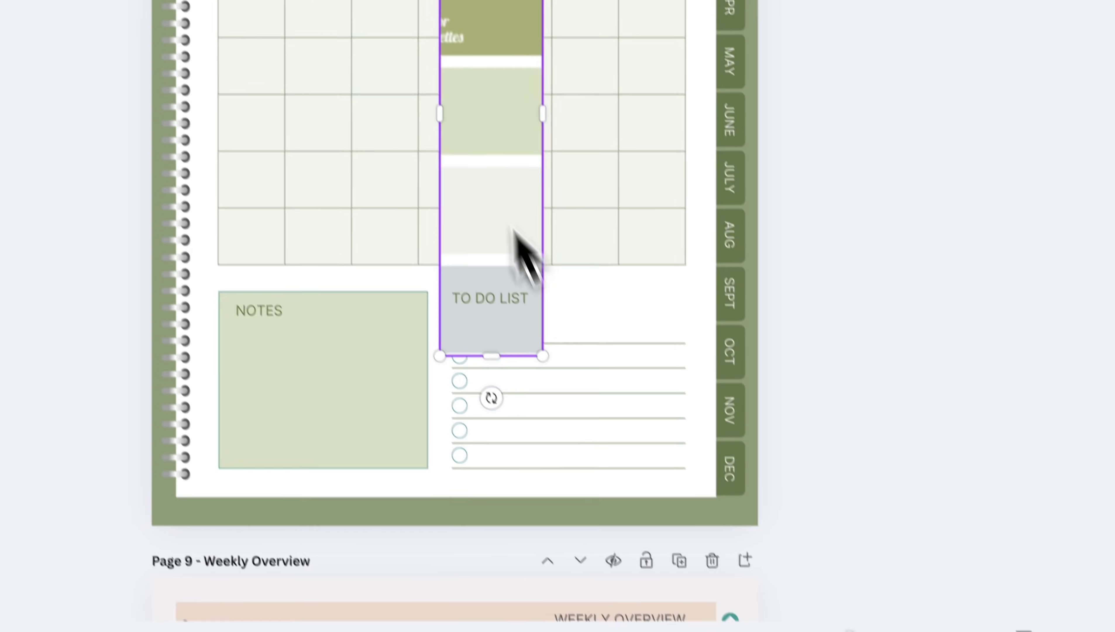
right_click(475, 176)
click(637, 622)
right_click(545, 13)
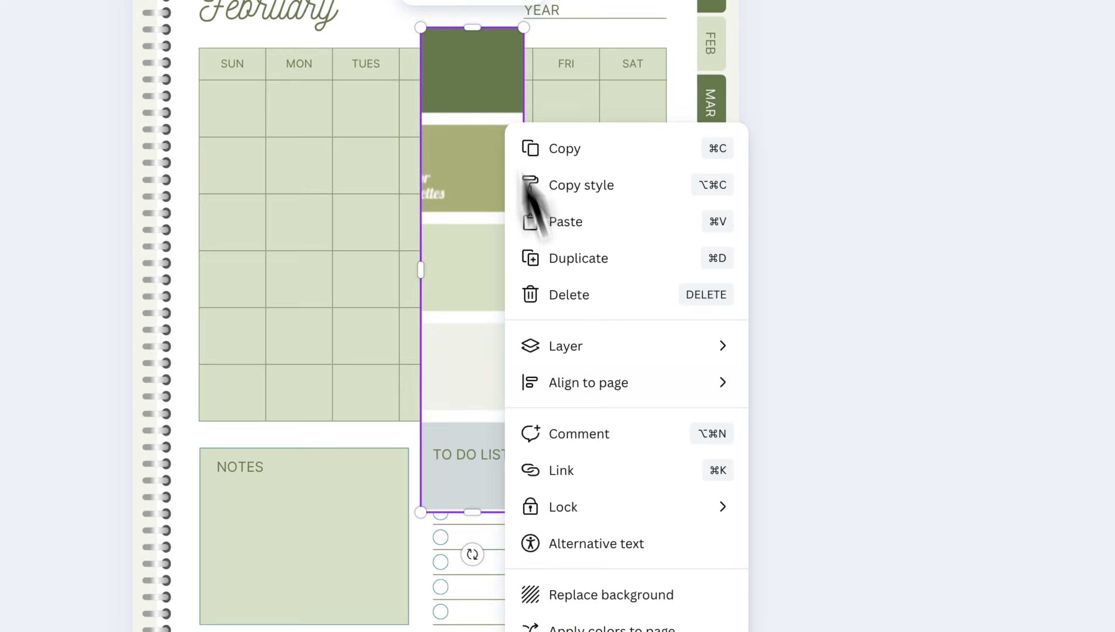
click(643, 500)
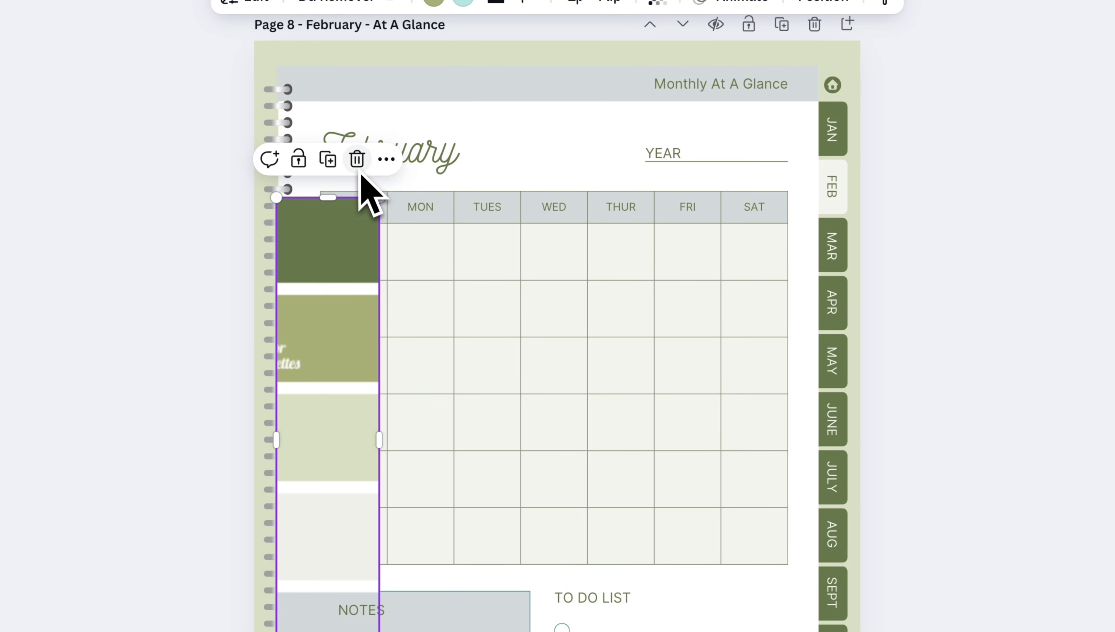
click(356, 154)
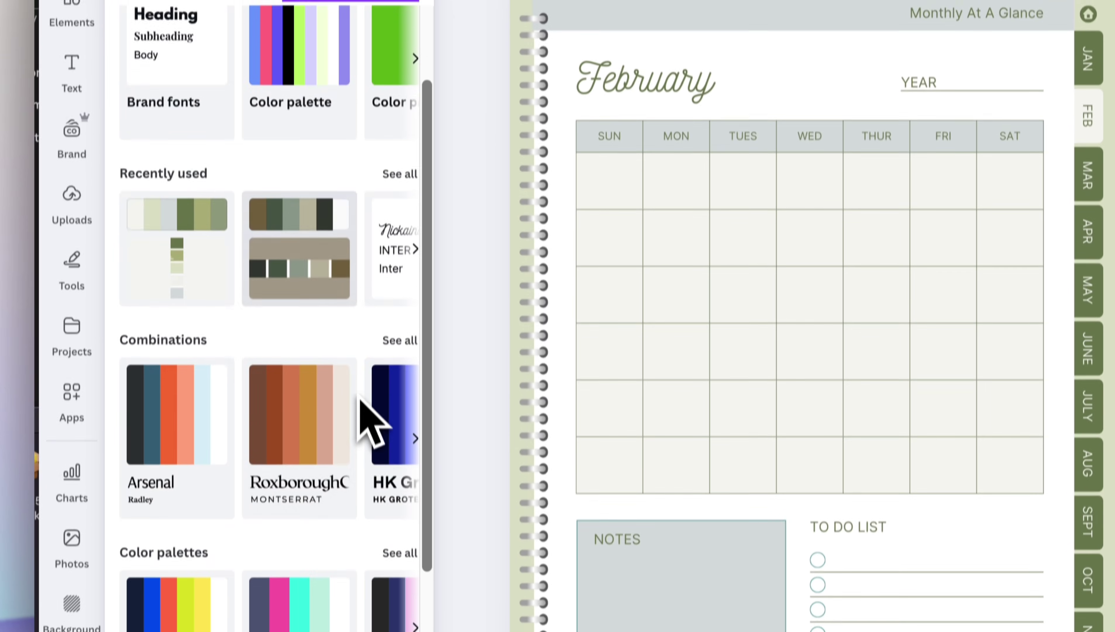
Try several font sets on the February page, apply the Bodoni FLF set to all pages and check the following pages.
scroll(367, 421, down, 5)
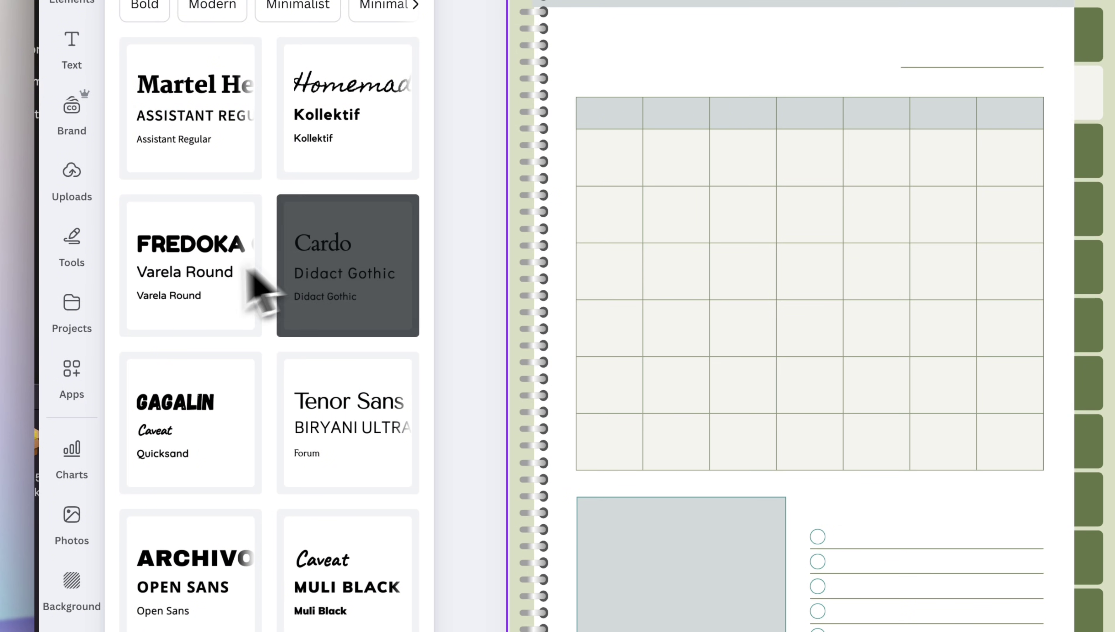
click(190, 301)
scroll(193, 294, down, 3)
click(194, 291)
click(347, 314)
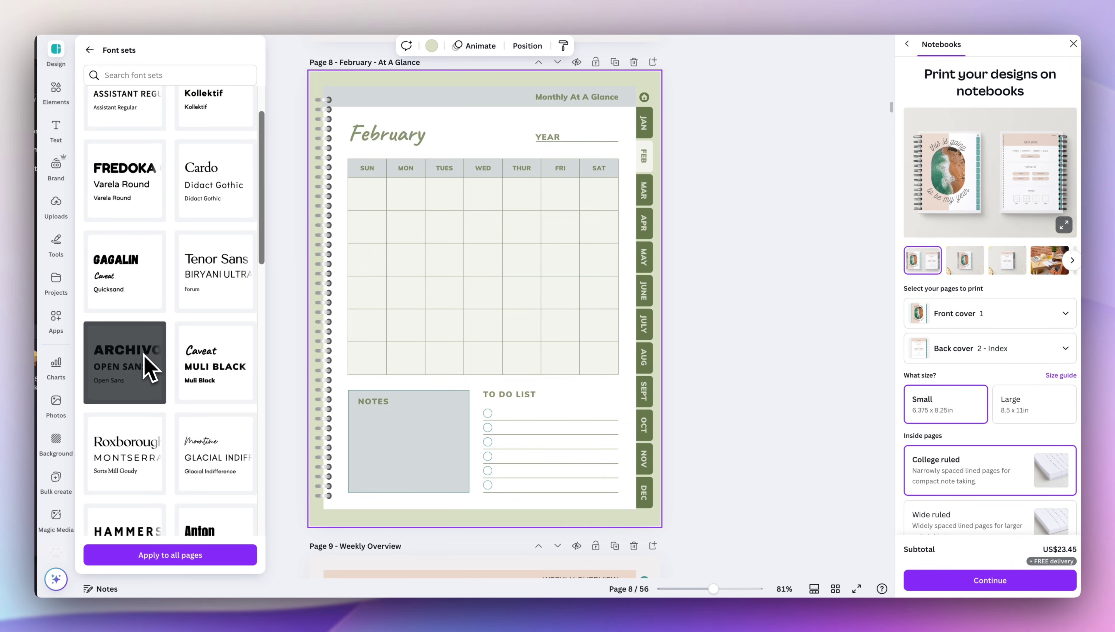
scroll(151, 369, down, 8)
click(154, 500)
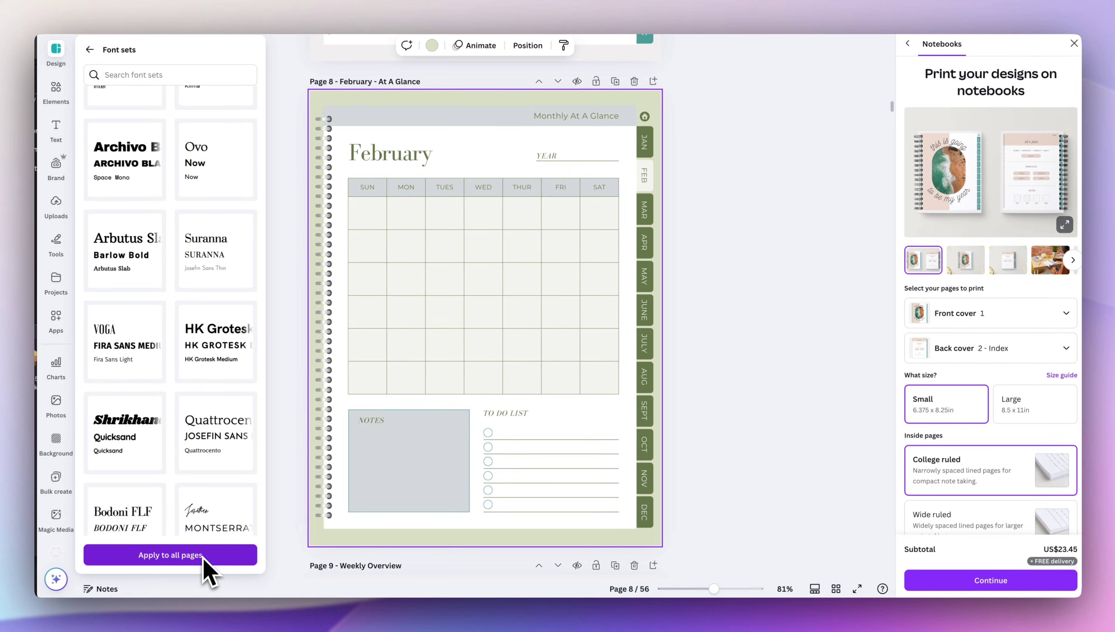
scroll(737, 400, down, 15)
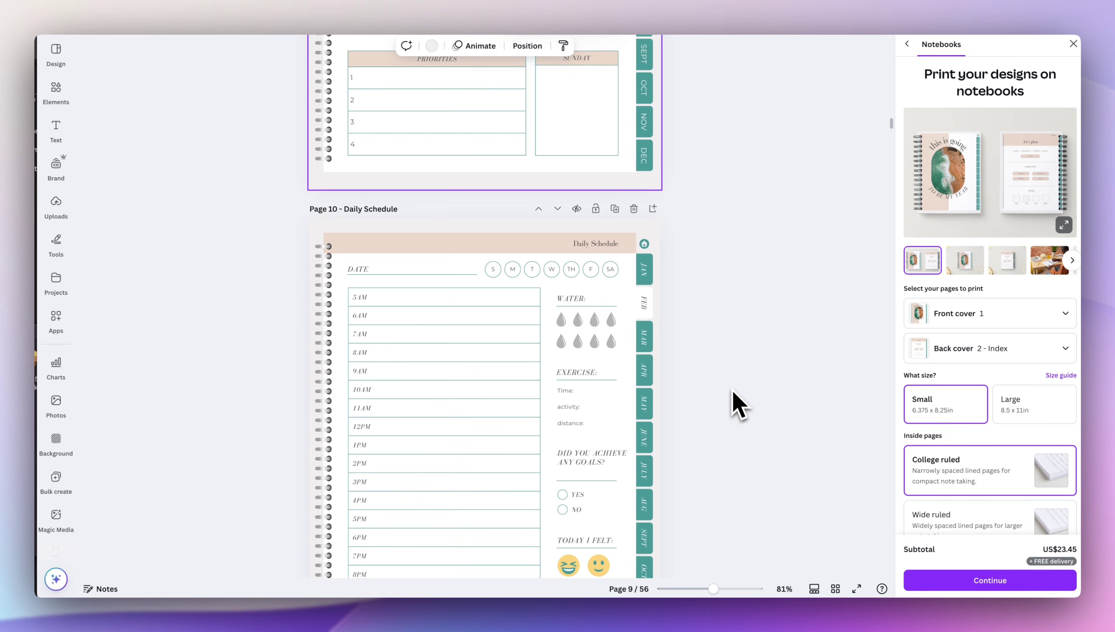
scroll(736, 401, up, 15)
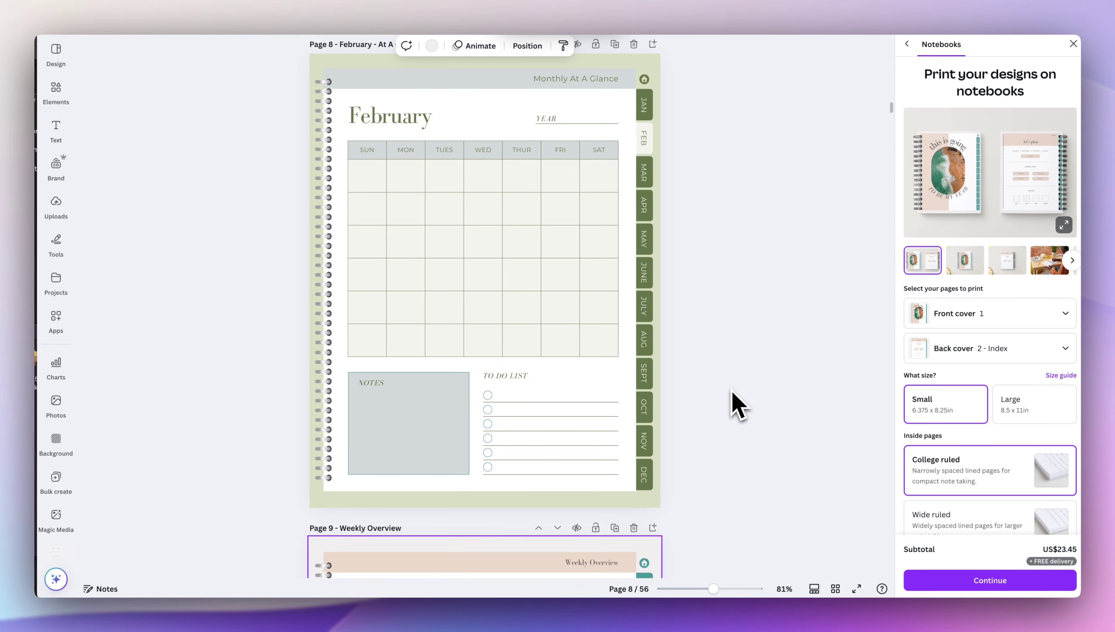
Recolor page 9's background with the February page's light green #D9DDC2 and its teal JAN tab dark green, changing all instances throughout the planner.
scroll(737, 402, down, 3)
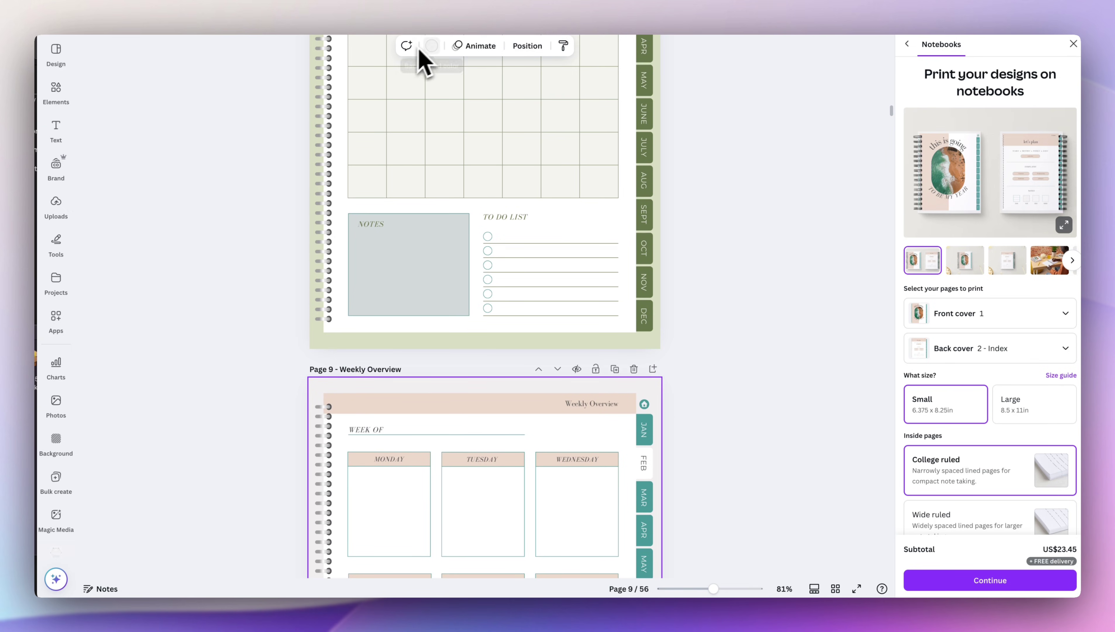
click(431, 46)
click(96, 130)
click(231, 266)
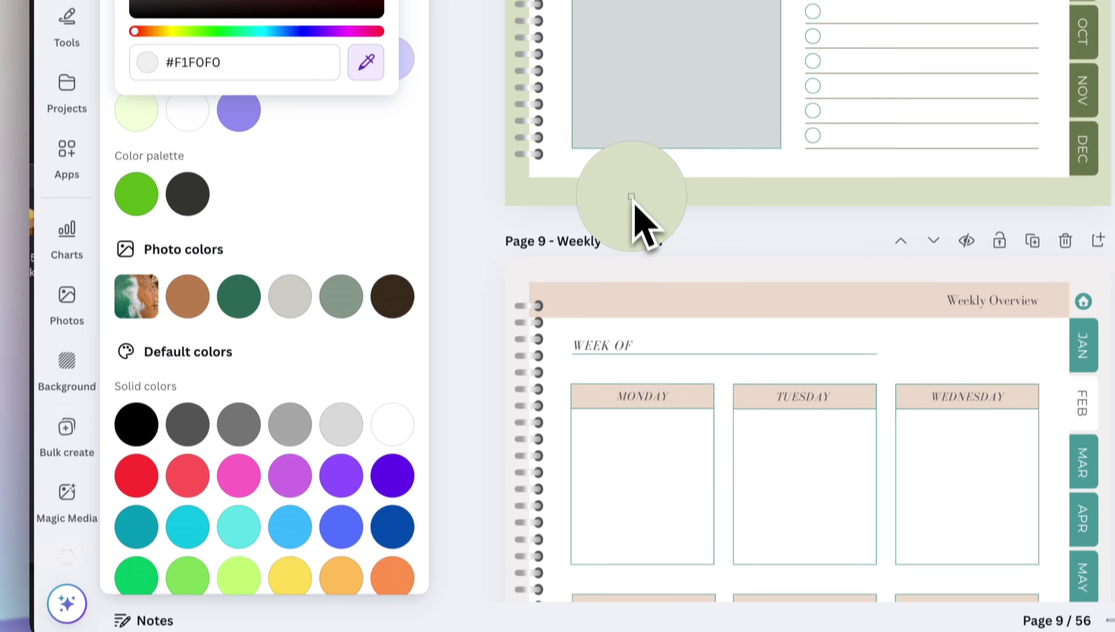
click(644, 515)
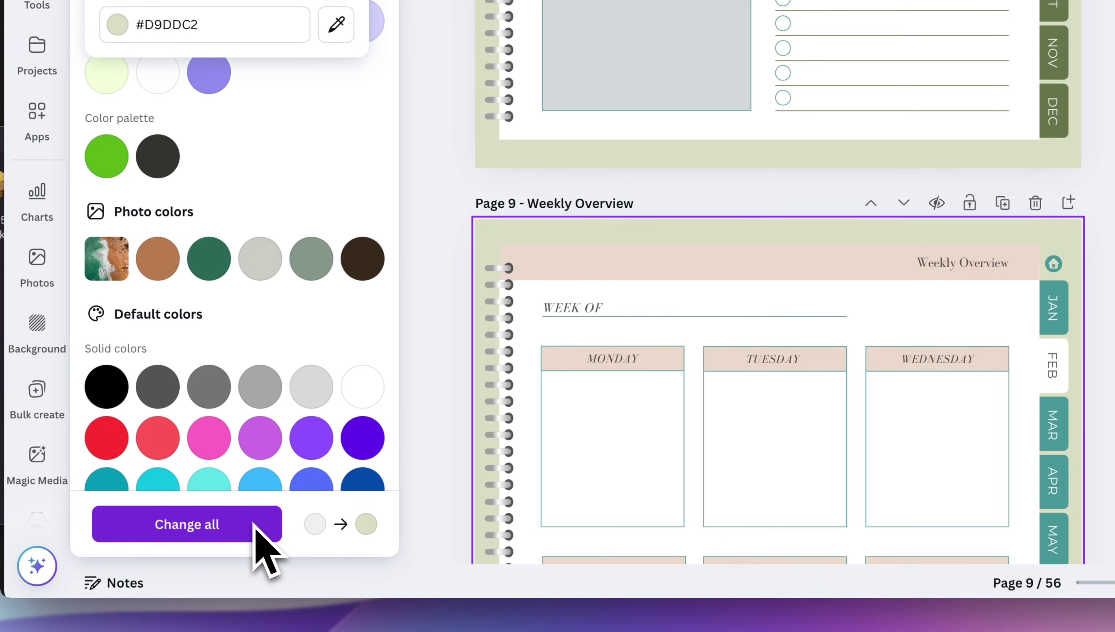
click(283, 543)
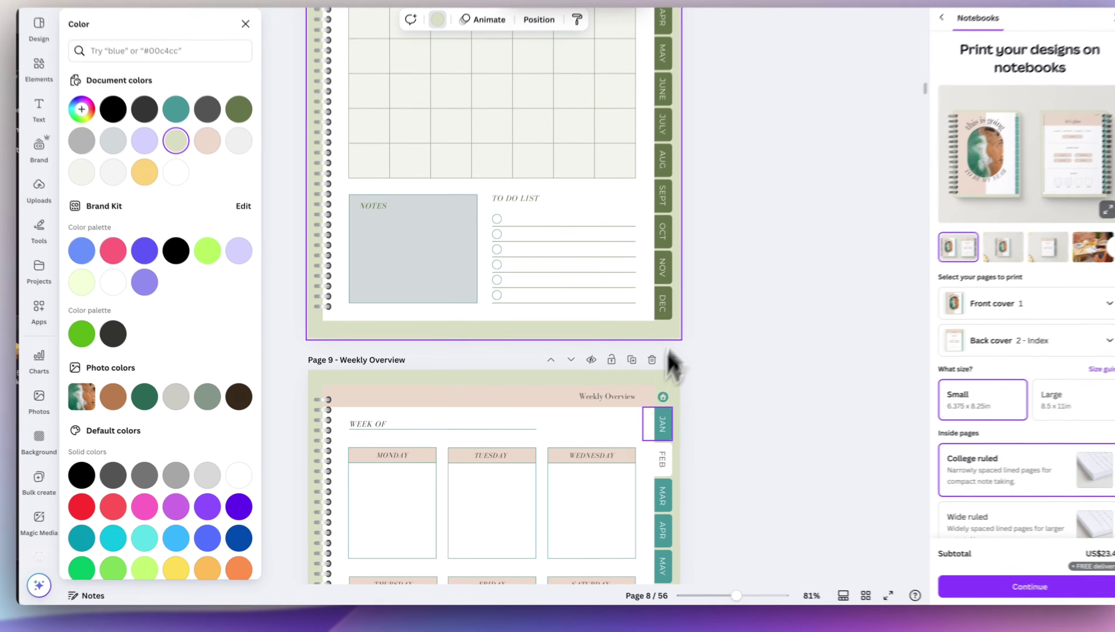
click(1053, 310)
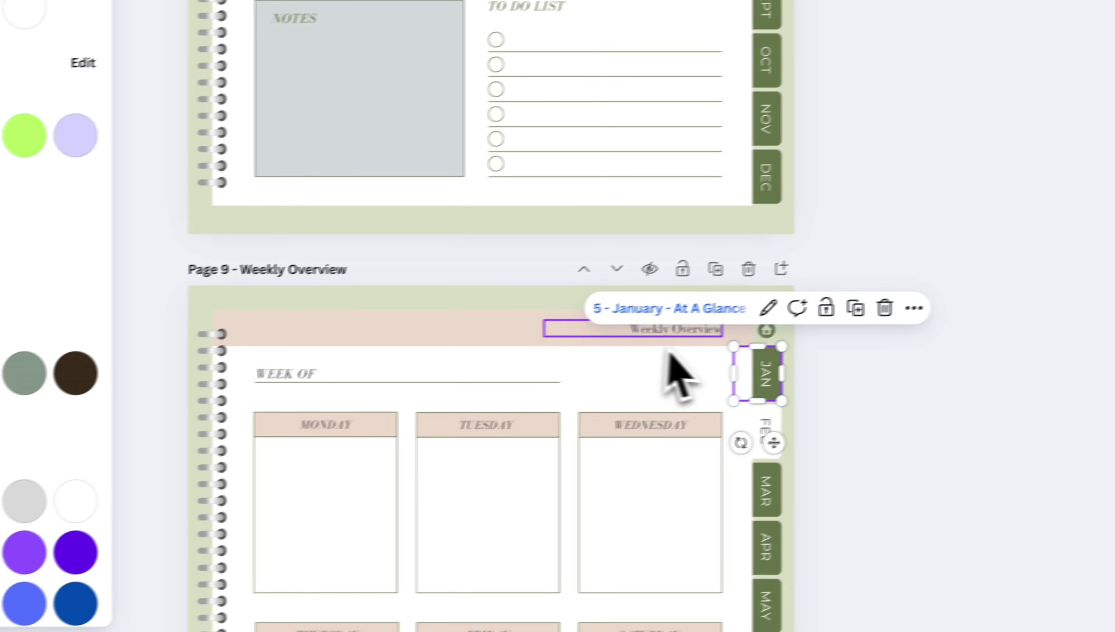
Recolor the light tan header band on page 9 with February's gray-blue throughout the planner and check the pages in the page grid.
click(481, 328)
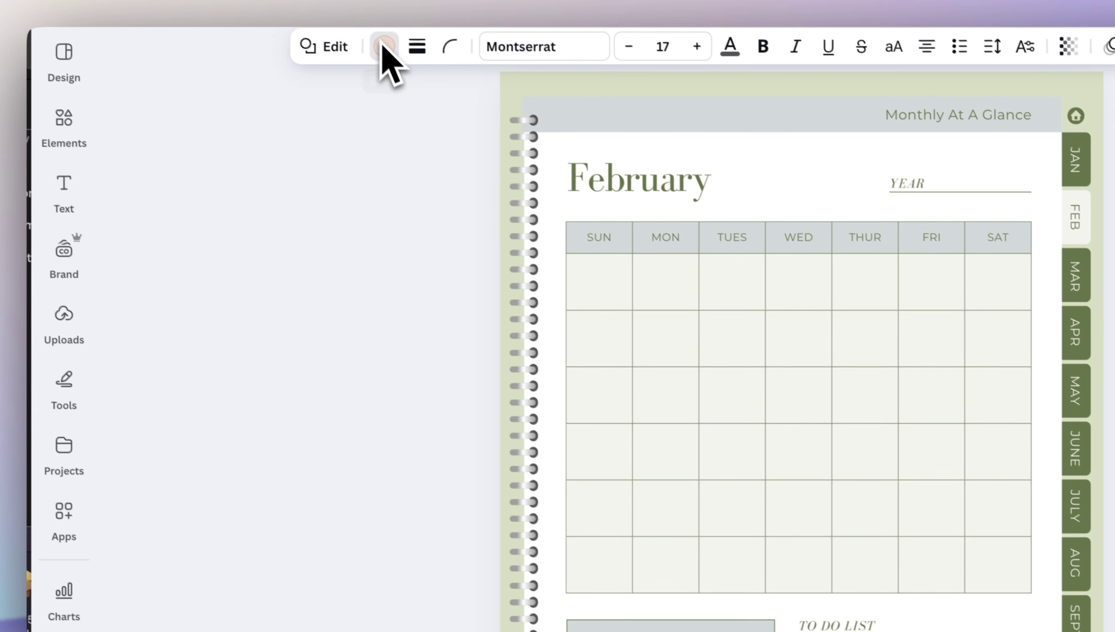
click(229, 11)
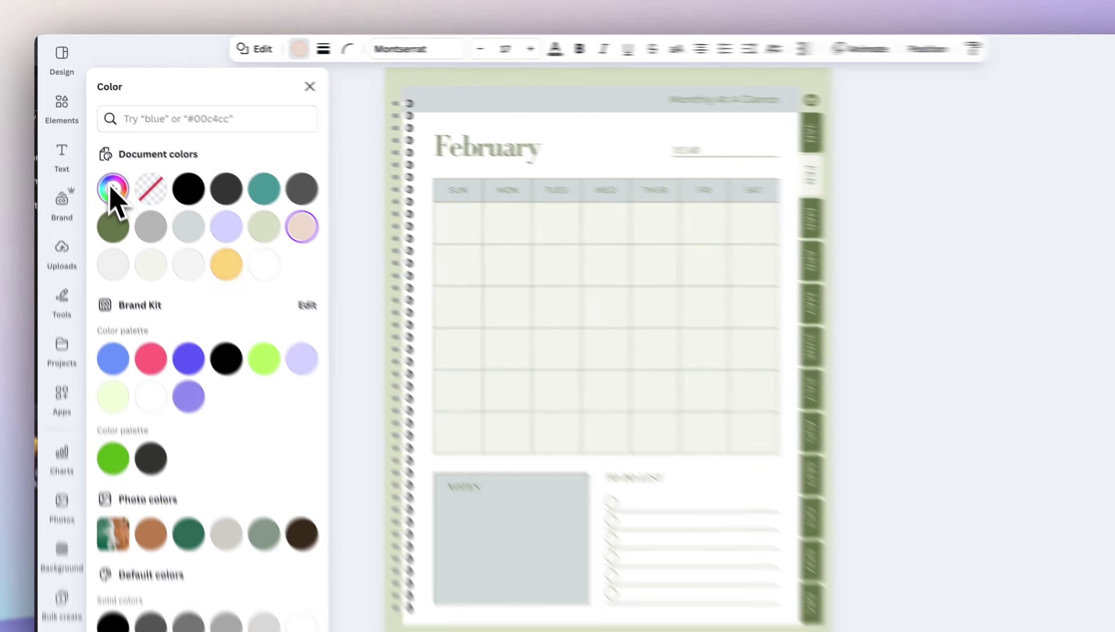
click(113, 189)
click(236, 296)
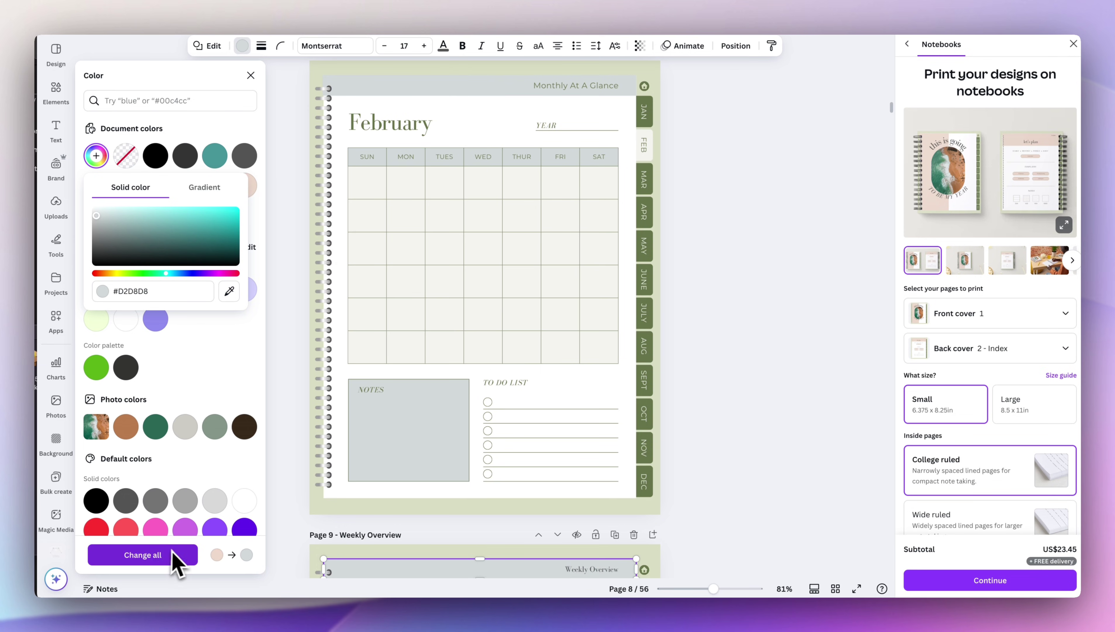
click(172, 554)
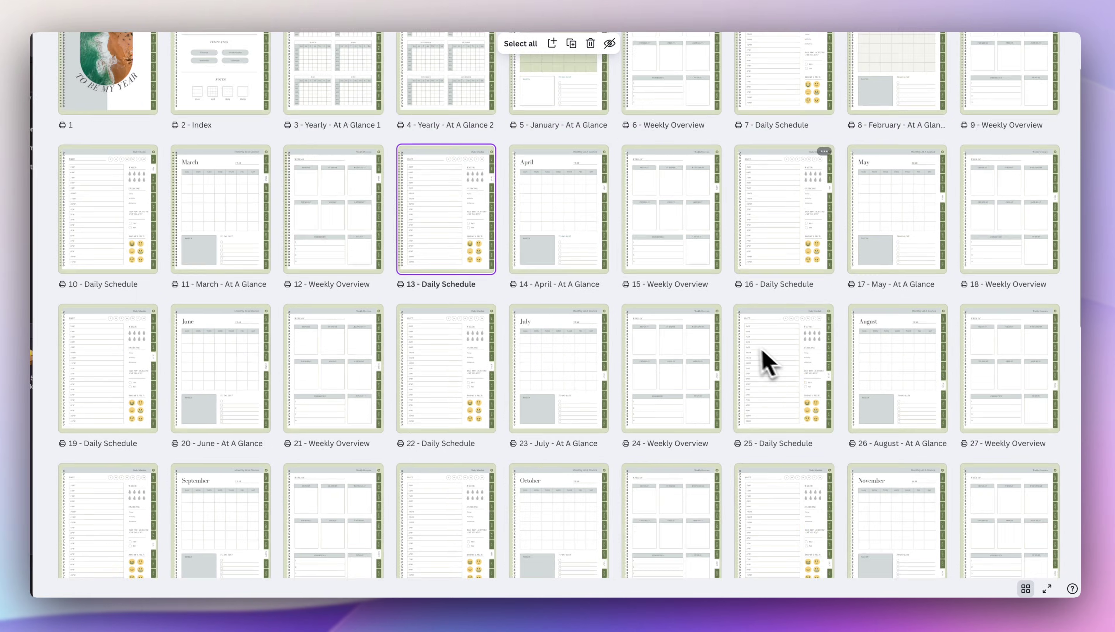
scroll(759, 361, down, 10)
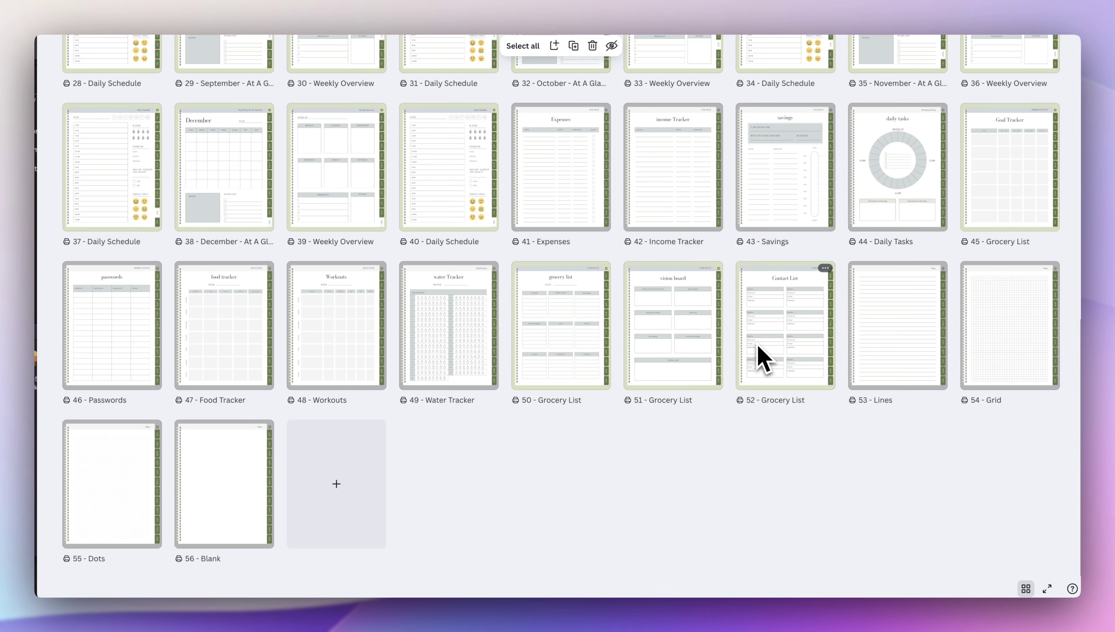
Adjust the curve of the cover's TO BE MY YEAR text and lower the THIS IS GOING text toward the photo.
scroll(758, 347, up, 10)
double_click(146, 144)
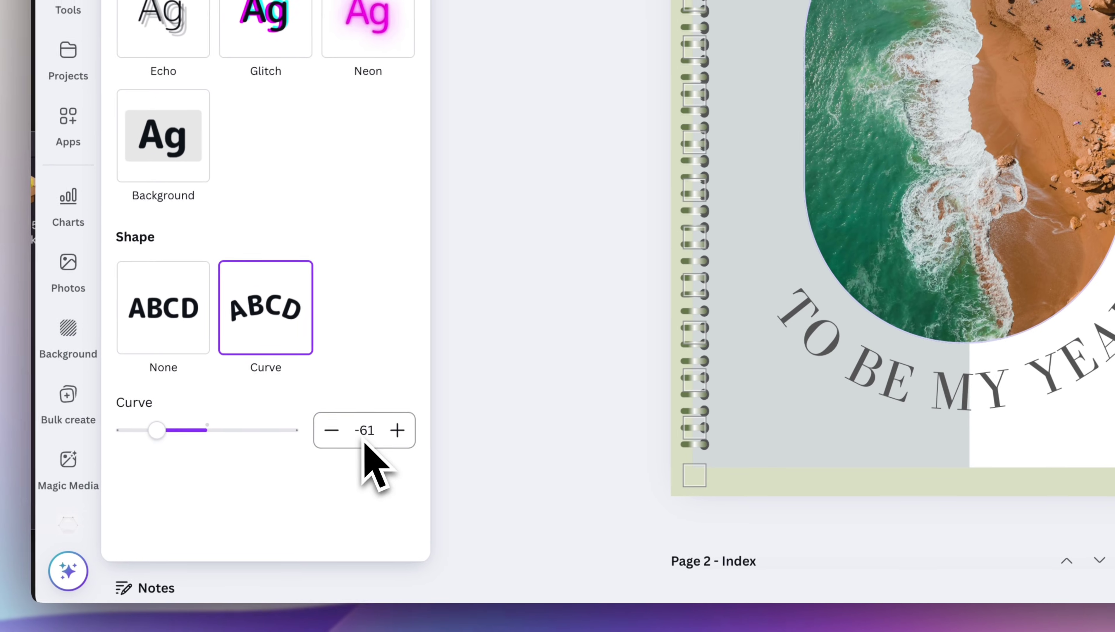
click(364, 433)
key(BackSpace)
key(Return)
drag(668, 107, 666, 134)
click(832, 175)
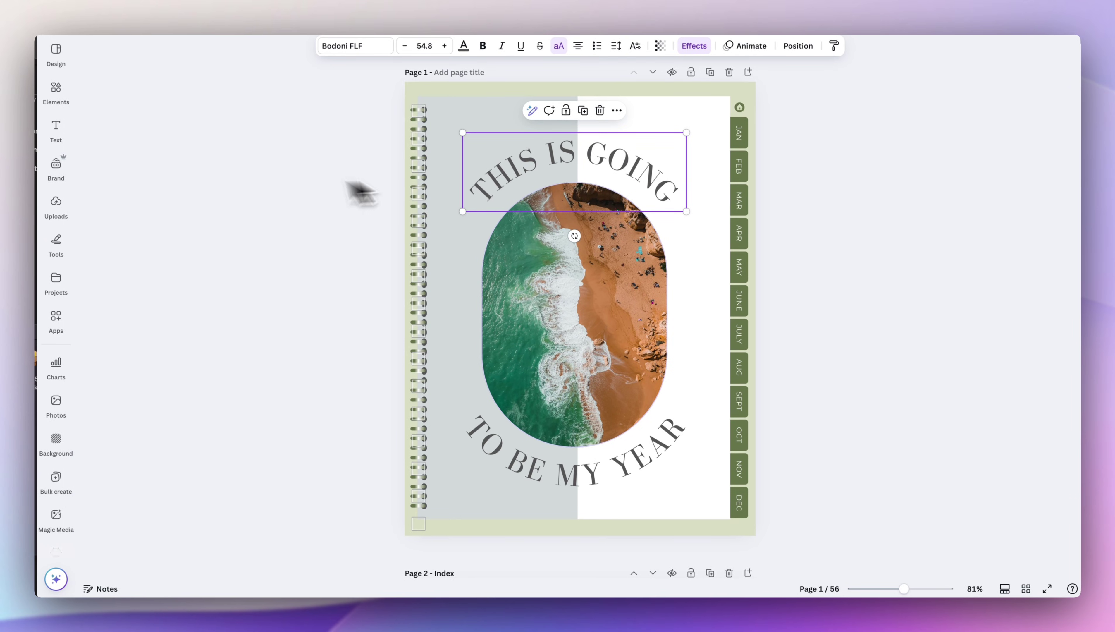
click(770, 177)
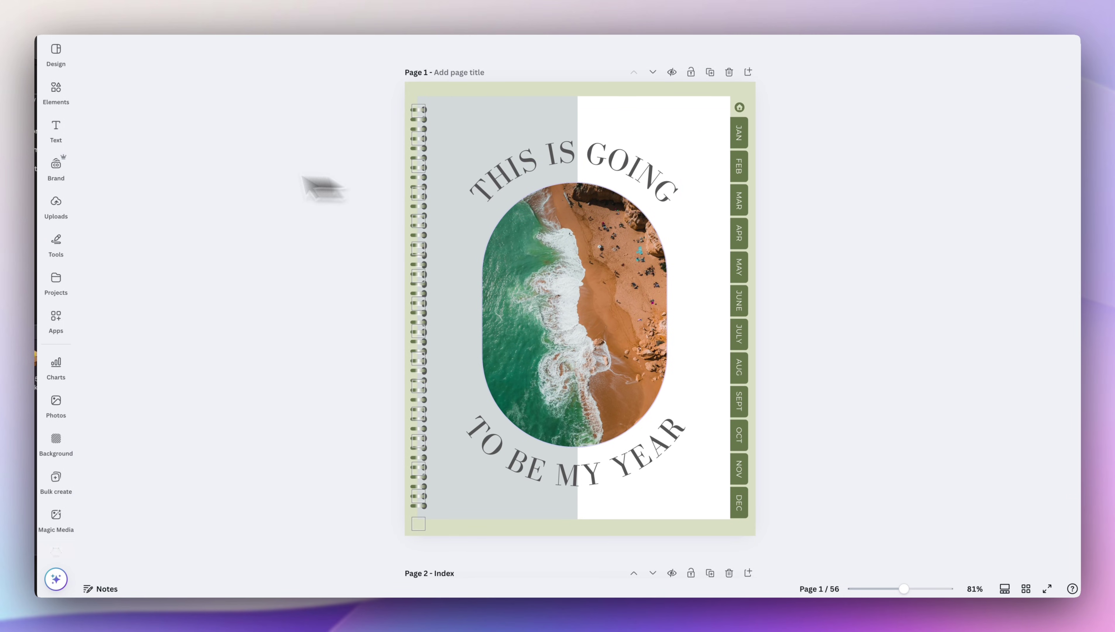
Replace the beach photo in the cover's frame with the monstera photo from the plants search.
mouse_move(56, 91)
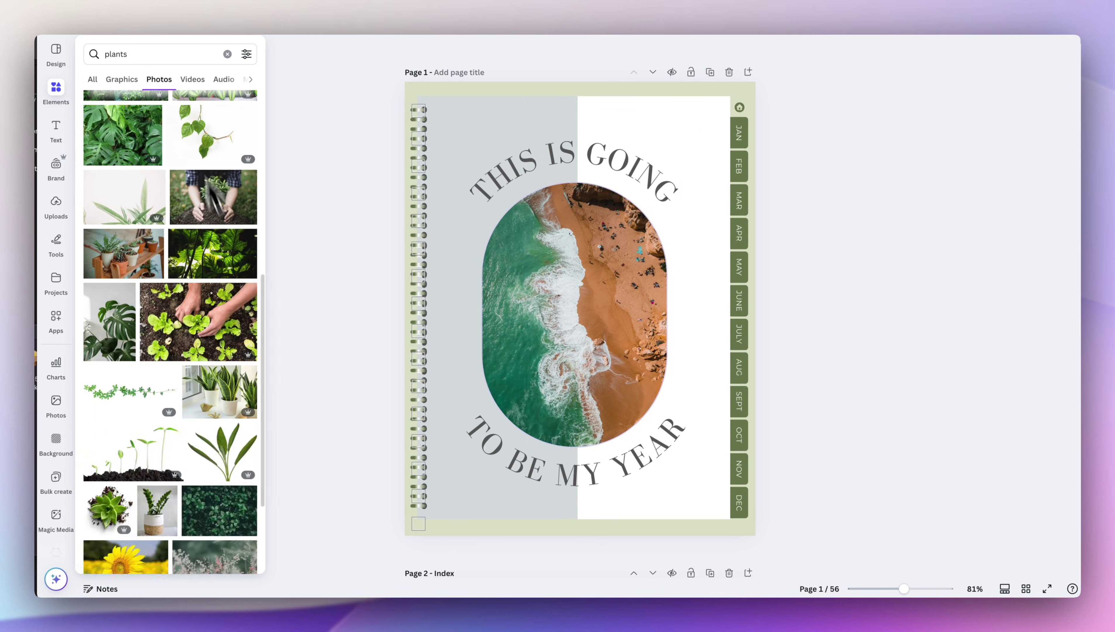
drag(141, 347, 575, 309)
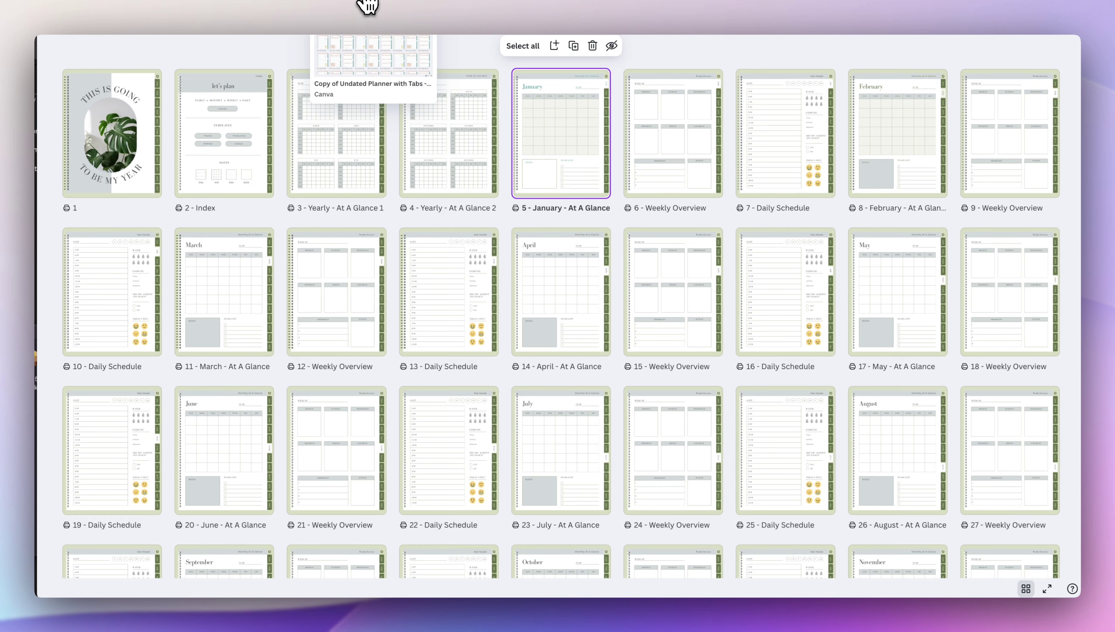
Check the beige planner copy's cover, then copy the pink background and LET'S MAKE SOME PLANS texts from Cover 1 of the additional pages template.
click(367, 3)
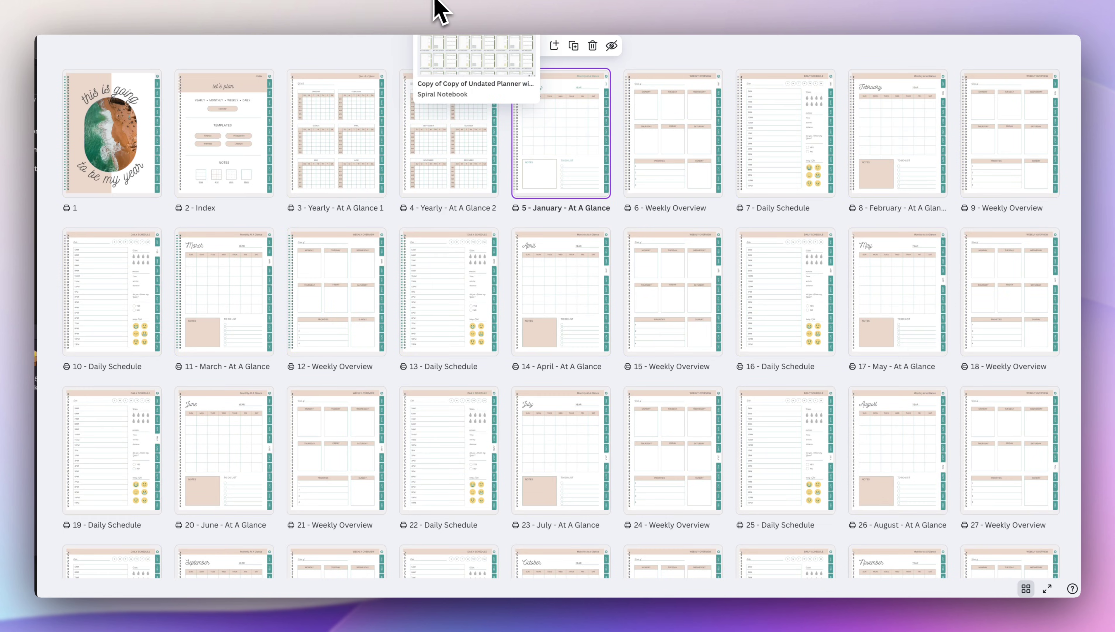
click(436, 7)
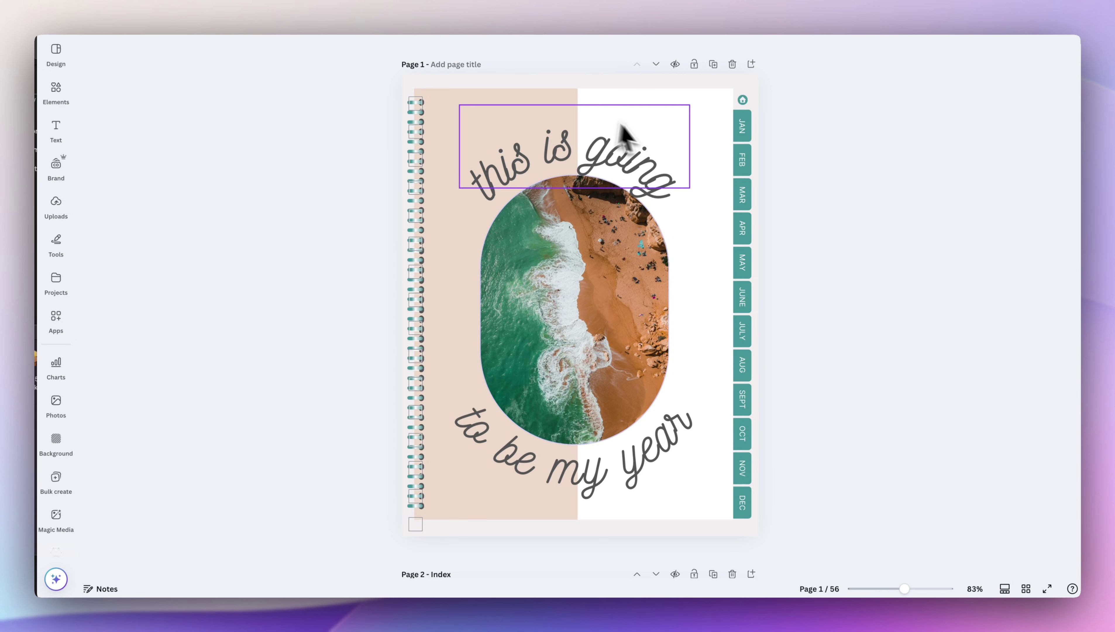
scroll(400, 359, up, 1)
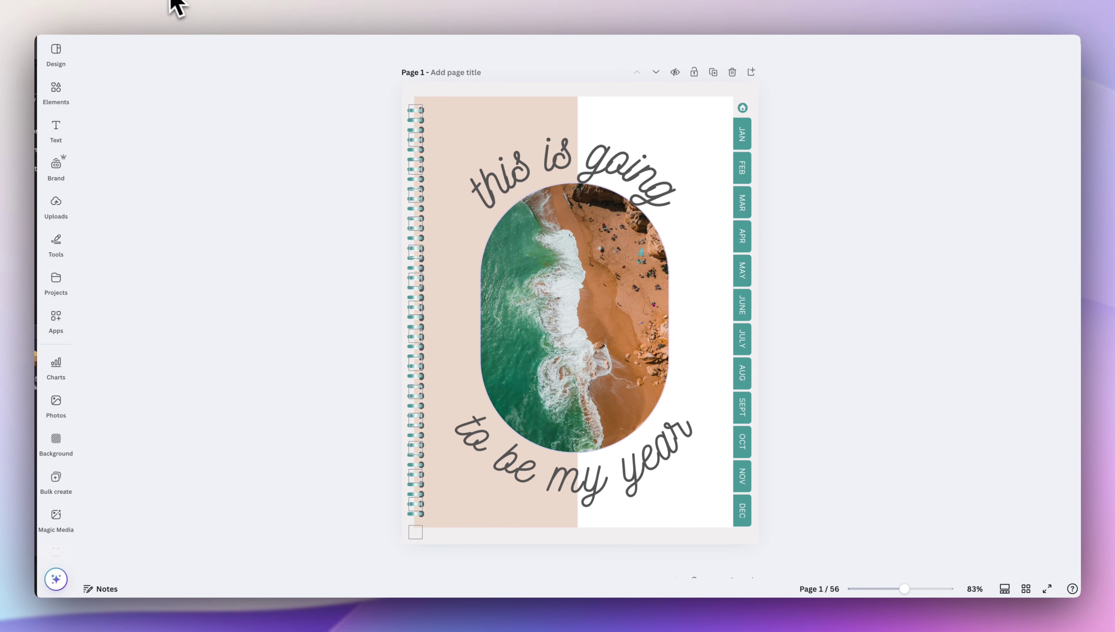
click(150, 3)
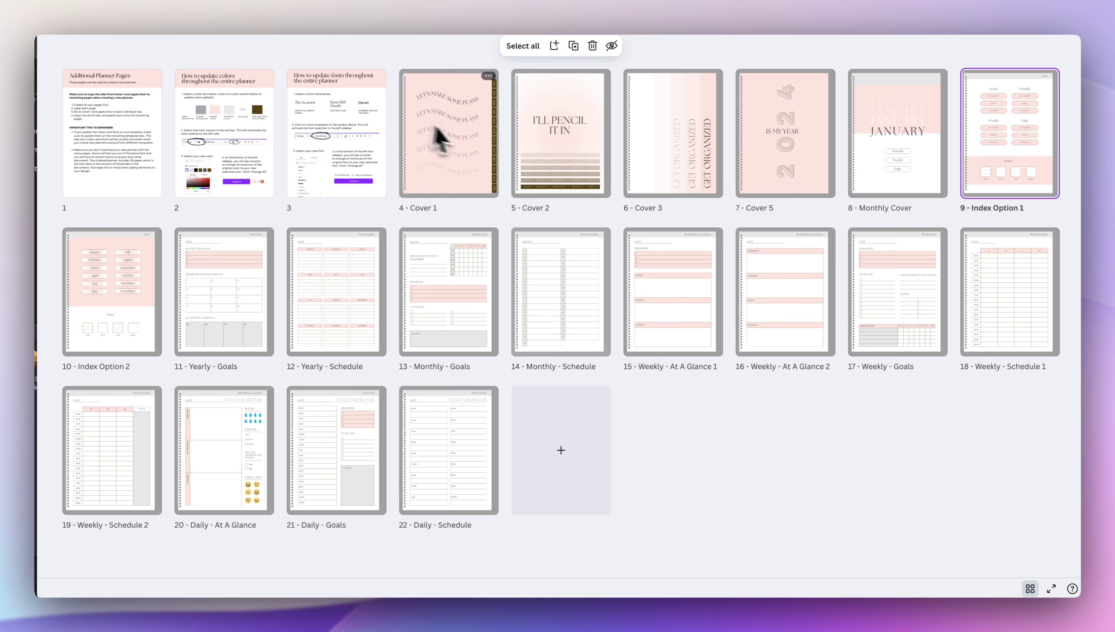
double_click(446, 132)
drag(481, 81, 684, 521)
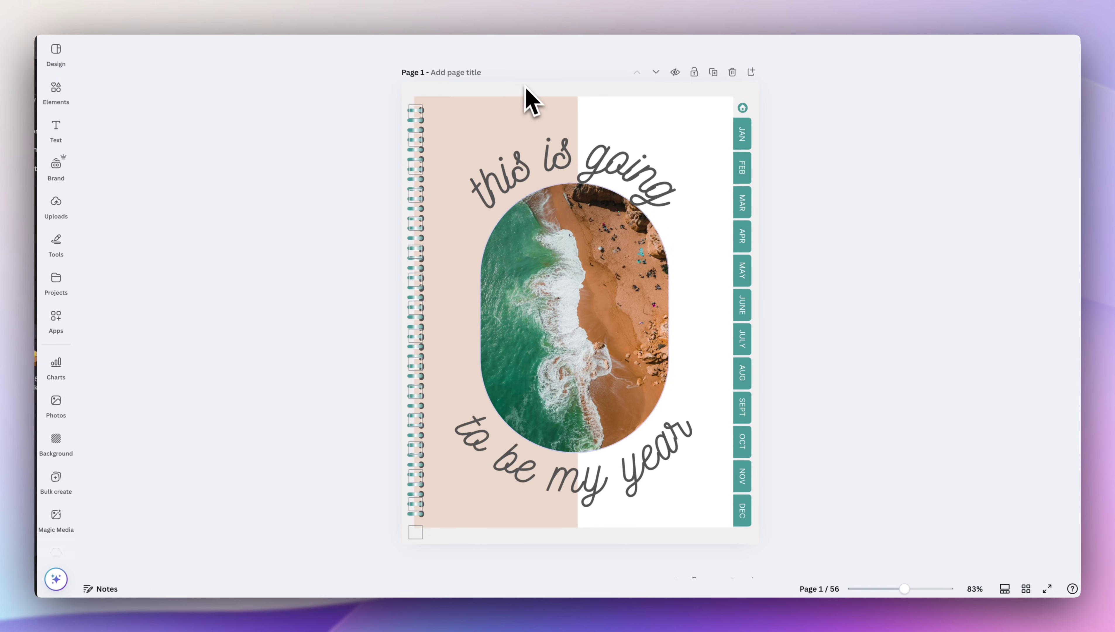
Delete the background, photo and texts from page 1 of the beige planner copy and paste the copied cover elements.
drag(520, 84, 631, 534)
key(Delete)
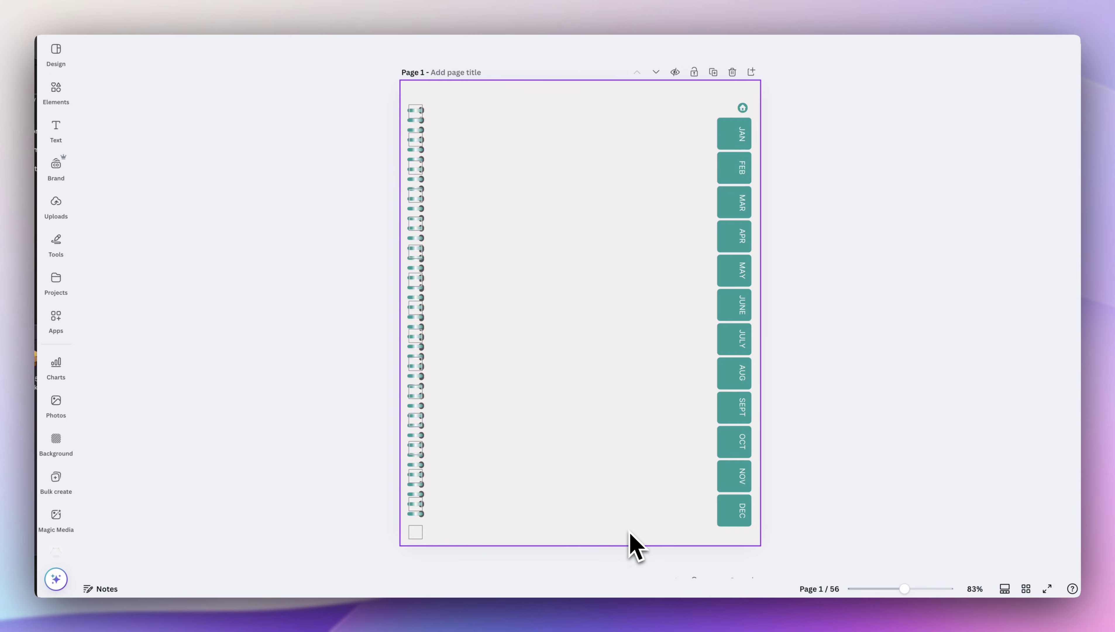
key(super+v)
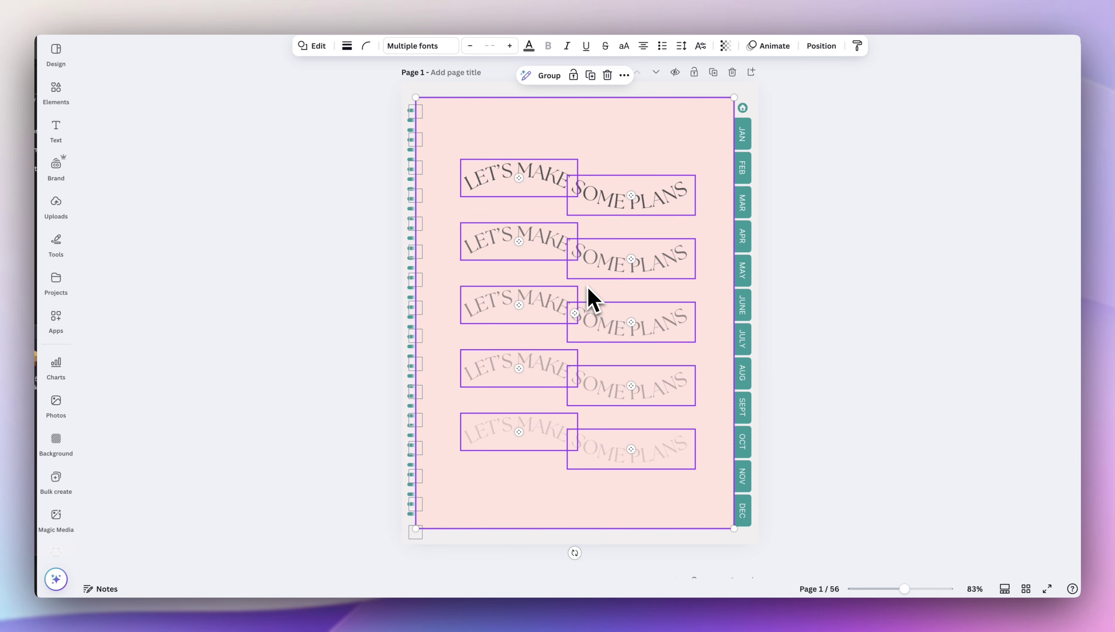
Bring the spiral binding on page 1 to the front, above the pasted cover.
right_click(587, 287)
click(428, 249)
right_click(408, 234)
mouse_move(506, 363)
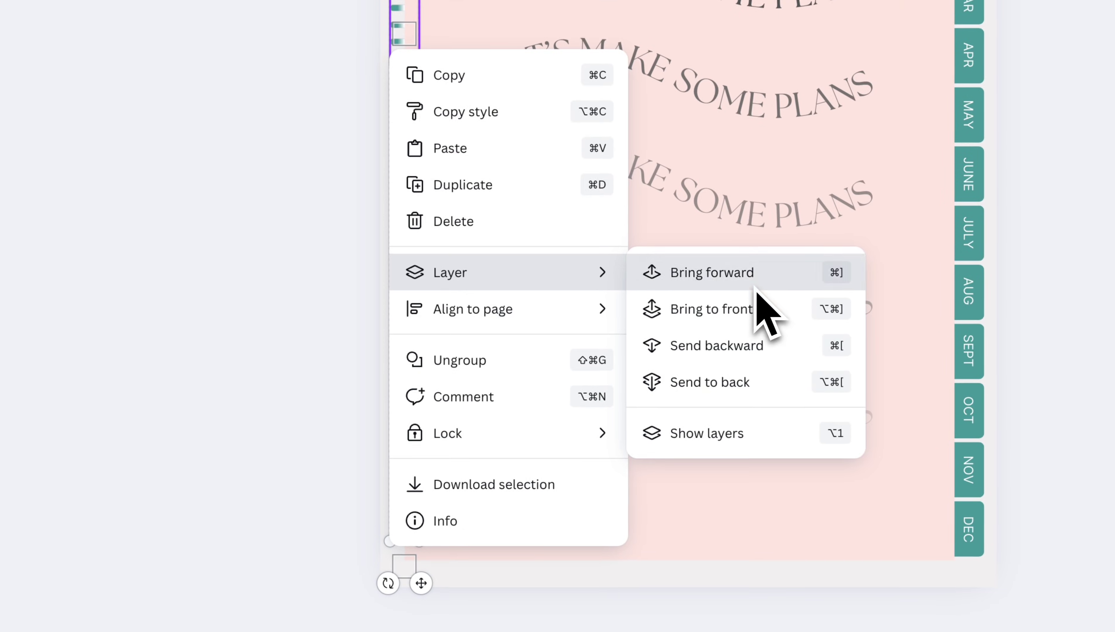
click(619, 380)
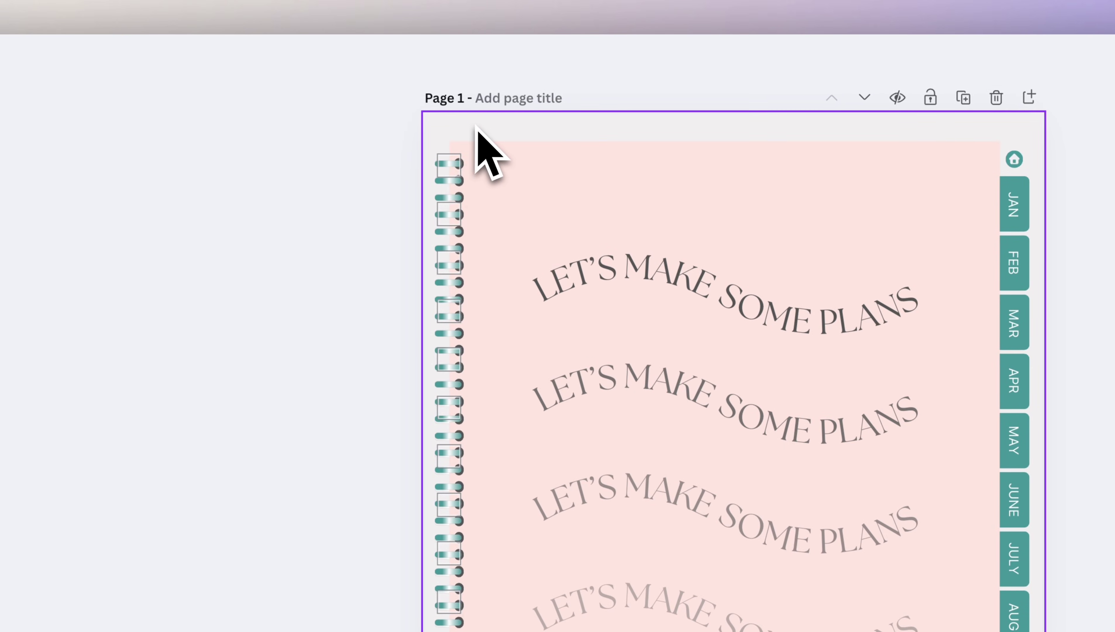
View the options for printing the design on notebooks and close them.
click(878, 257)
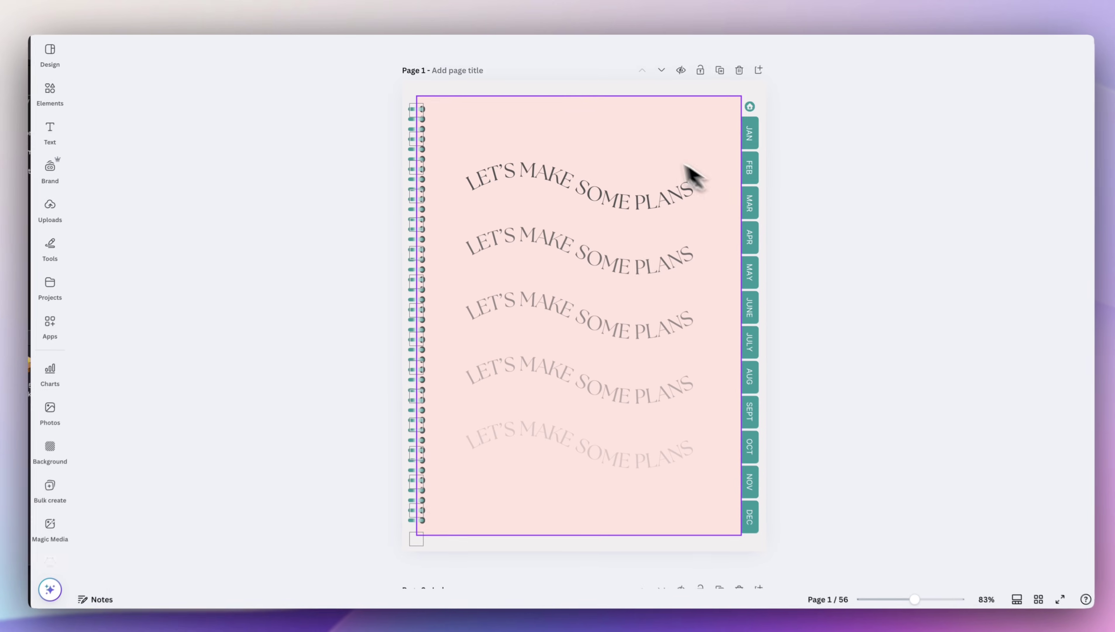
click(940, 24)
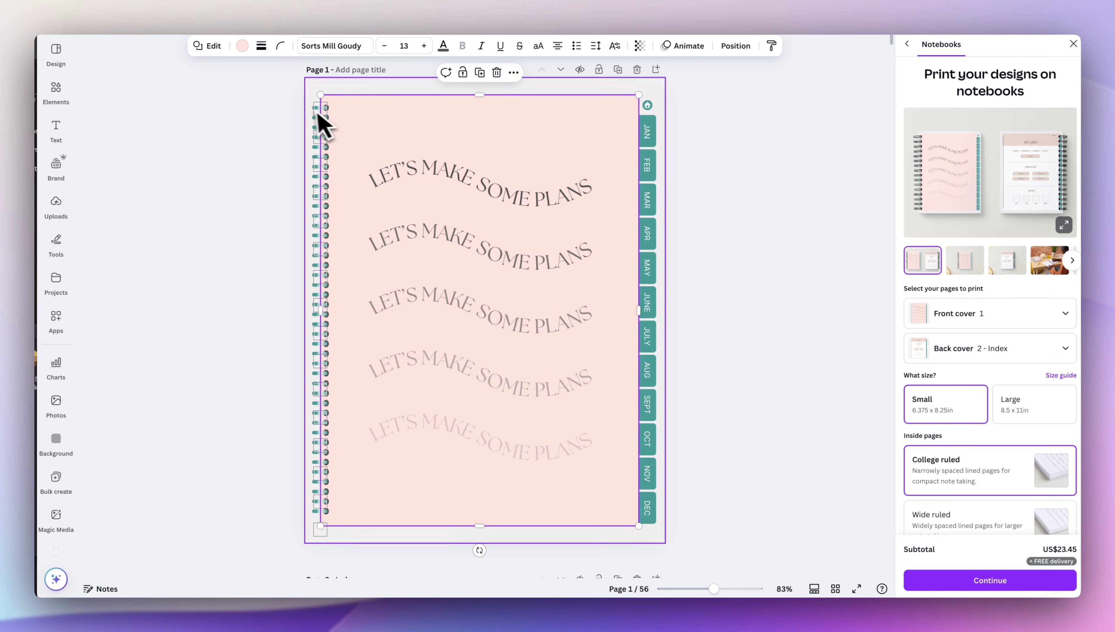
click(1073, 44)
Recolor the new cover's pink background with the document's beige used on the index page.
scroll(361, 353, down, 6)
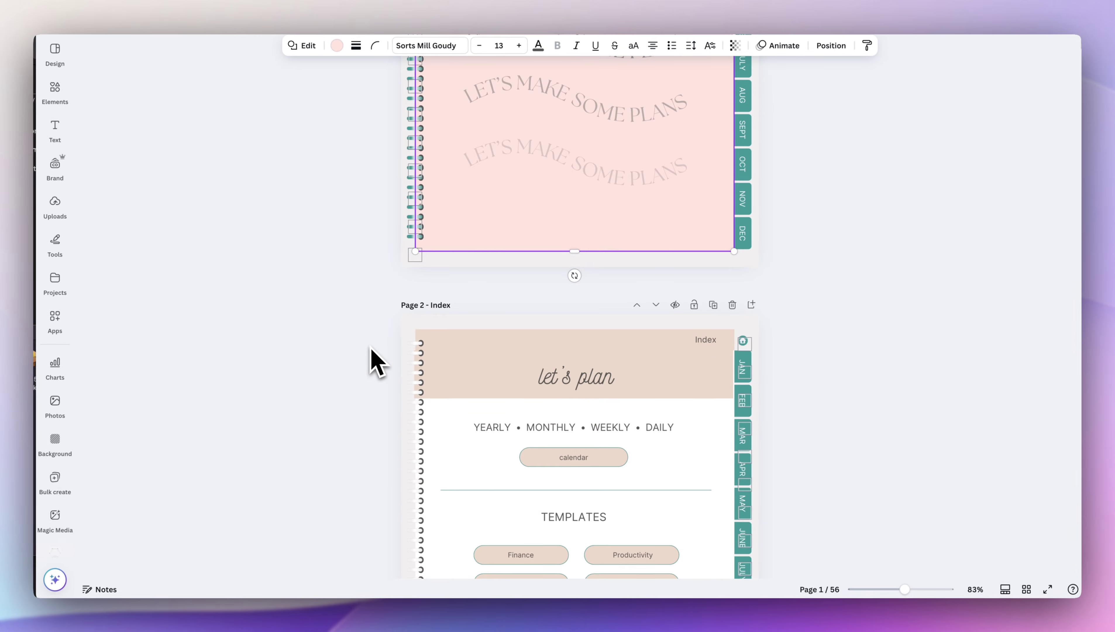
scroll(376, 349, up, 2)
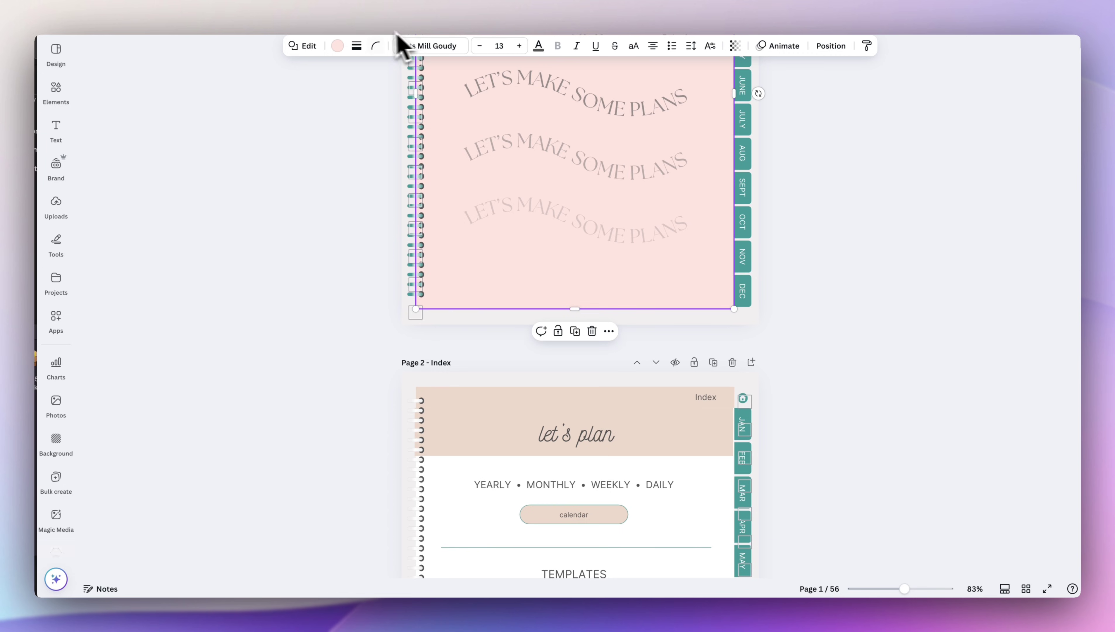
click(337, 46)
click(126, 160)
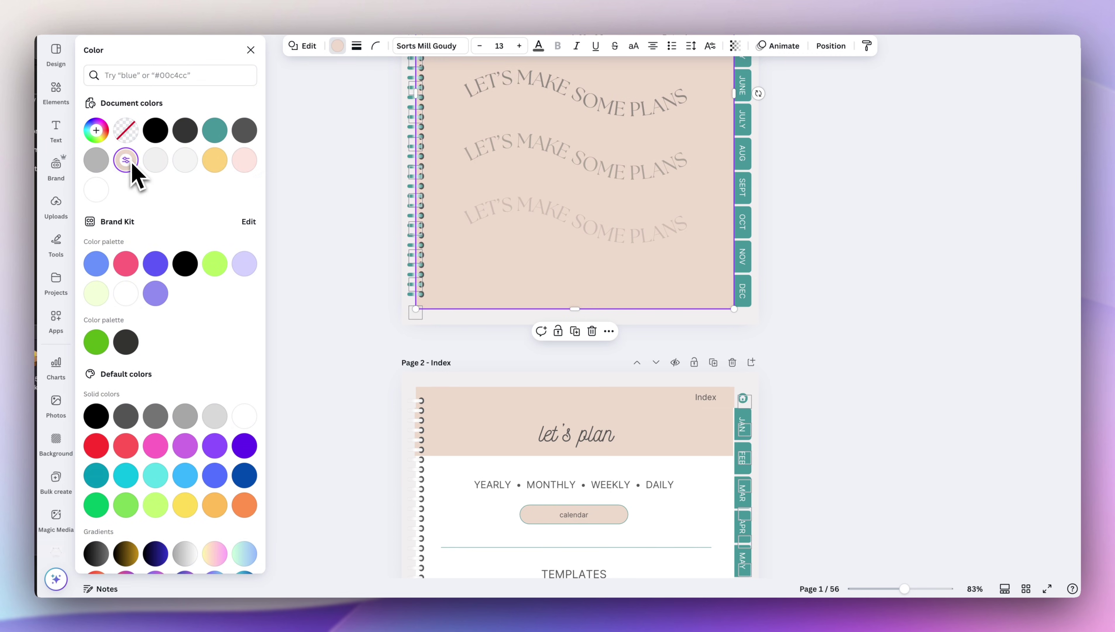
scroll(283, 225, up, 4)
click(285, 225)
Change the cover's LET'S MAKE SOME PLANS texts to the Nickainley font used by the index page's title.
scroll(584, 232, down, 4)
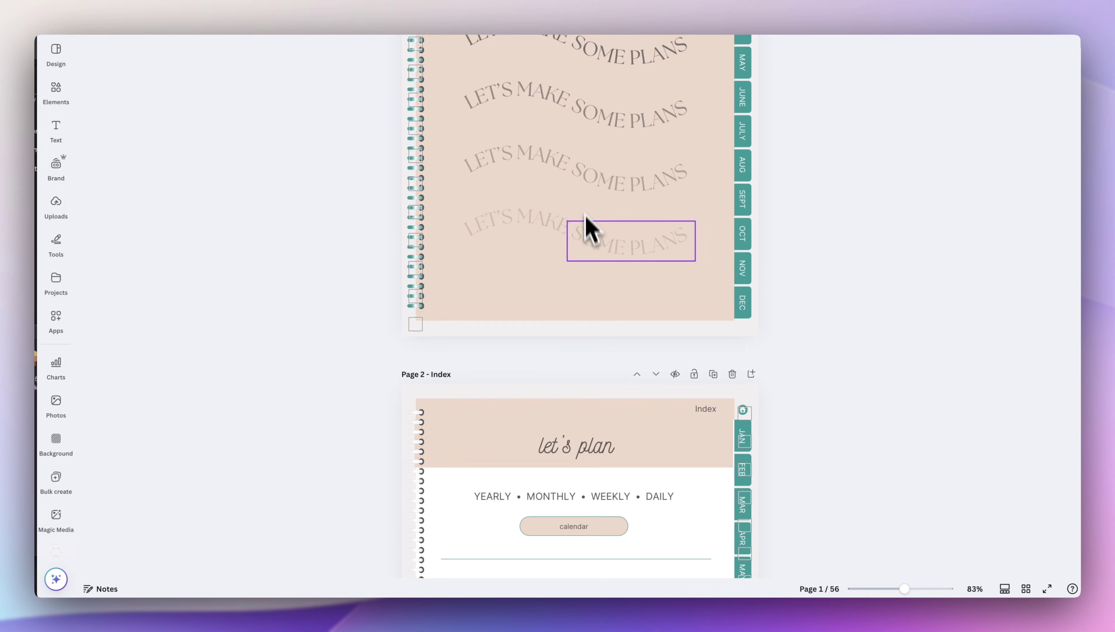
click(576, 442)
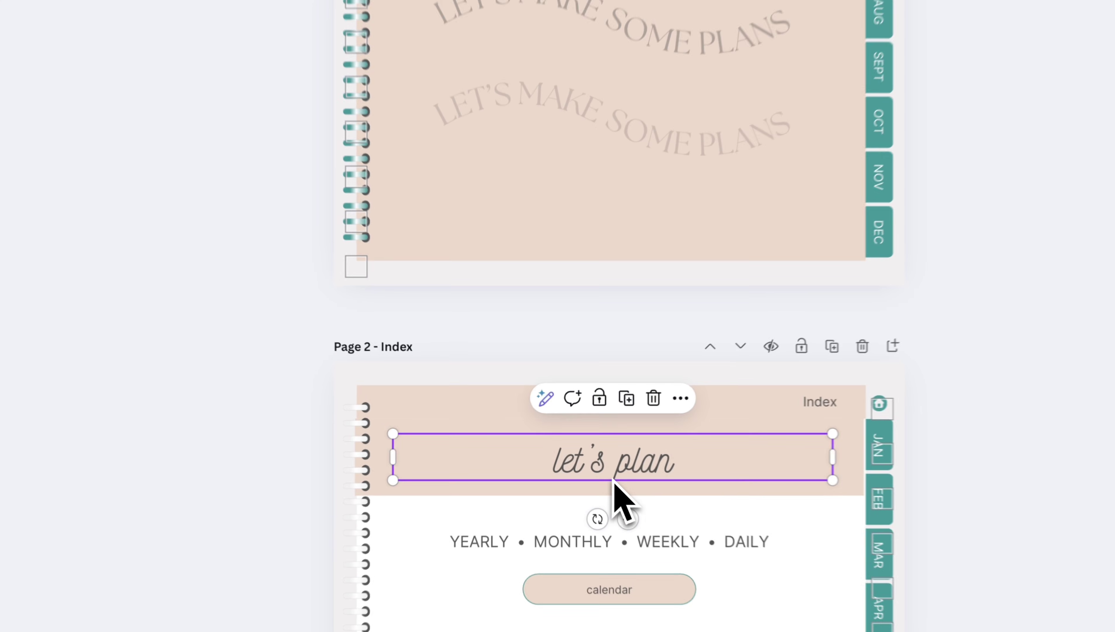
scroll(510, 224, up, 5)
click(622, 265)
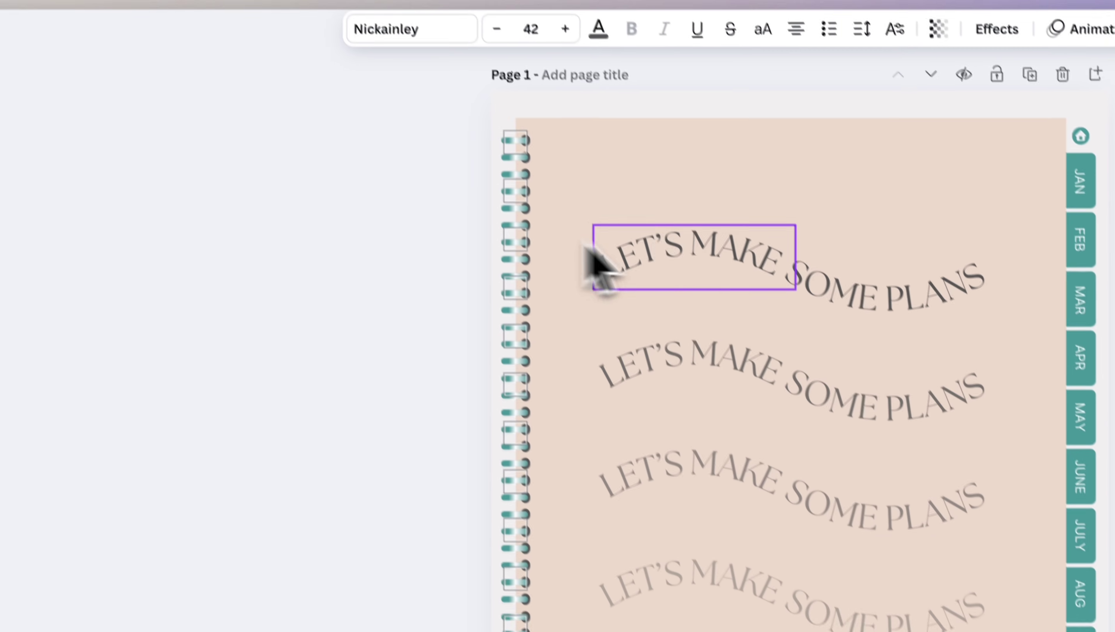
click(443, 60)
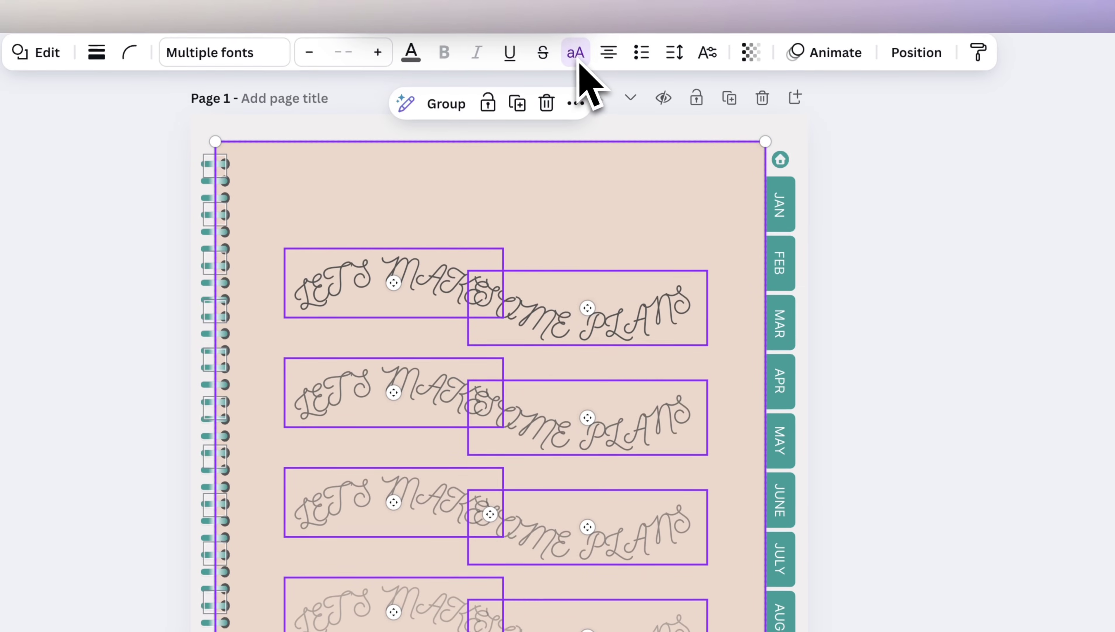
Toggle the uppercase setting of the cover texts, leaving it off for Let'S Make Some Plans.
click(577, 58)
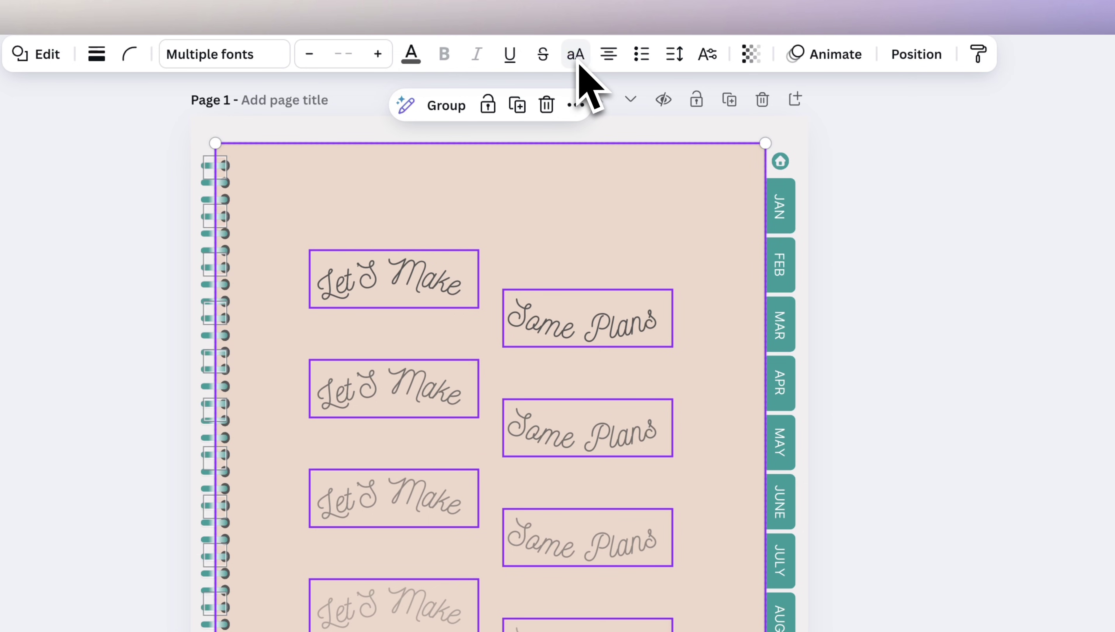
click(577, 58)
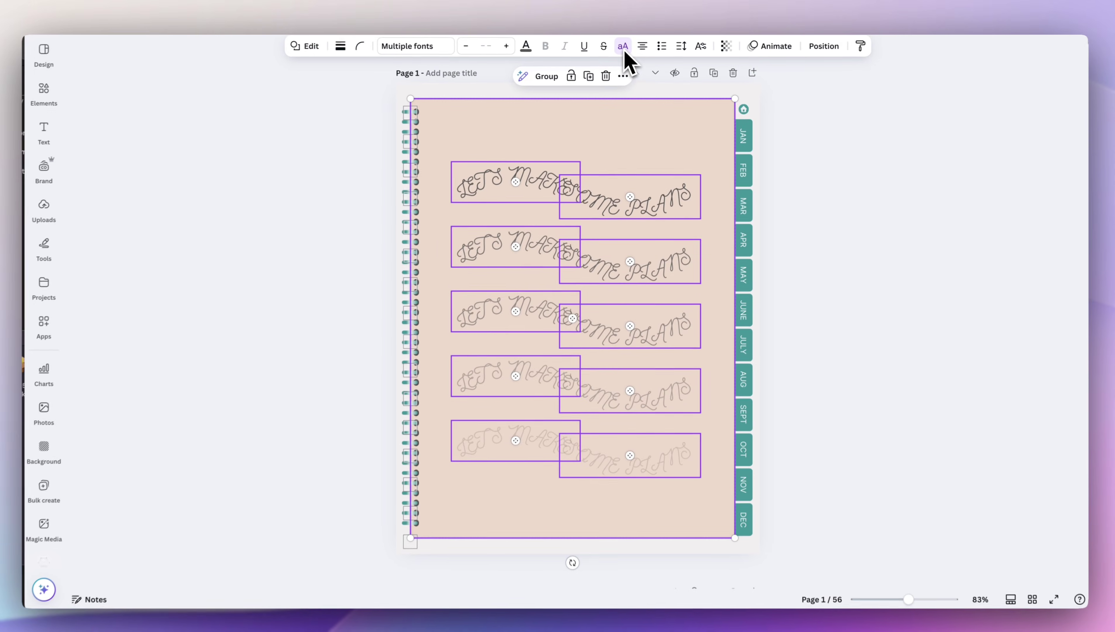
click(576, 57)
Move the Some Plans texts up against the Let'S Make texts and shift all the text lines together toward the cover's center.
click(839, 216)
click(678, 205)
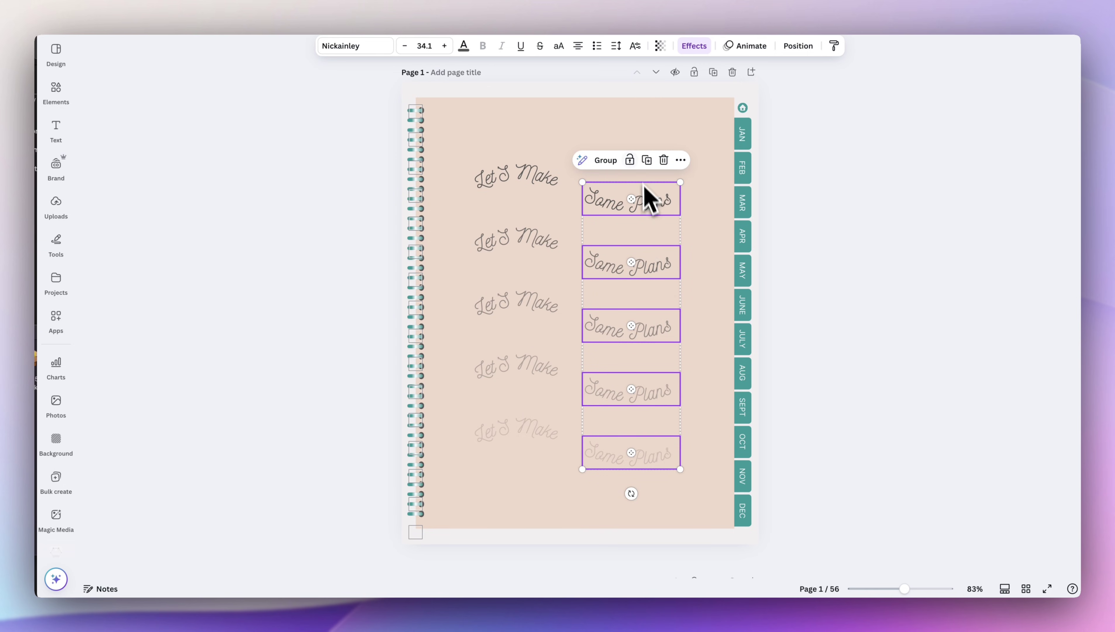
drag(670, 457, 647, 440)
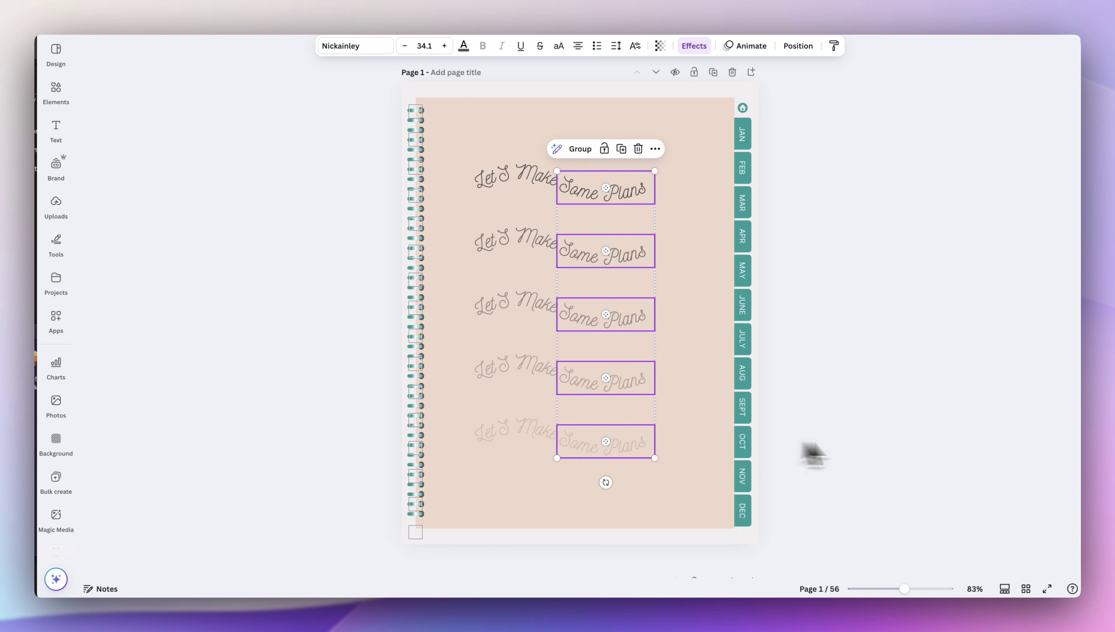
click(840, 456)
drag(679, 541, 476, 143)
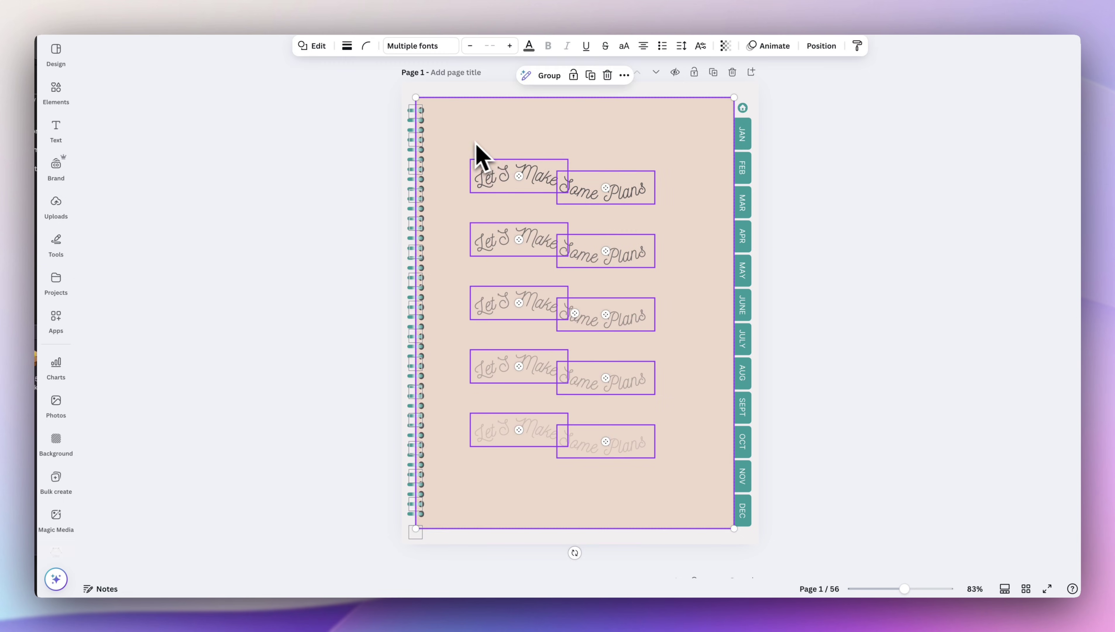
shift+click(554, 145)
mouse_move(655, 160)
mouse_down()
mouse_move(693, 128)
mouse_move(664, 172)
mouse_up()
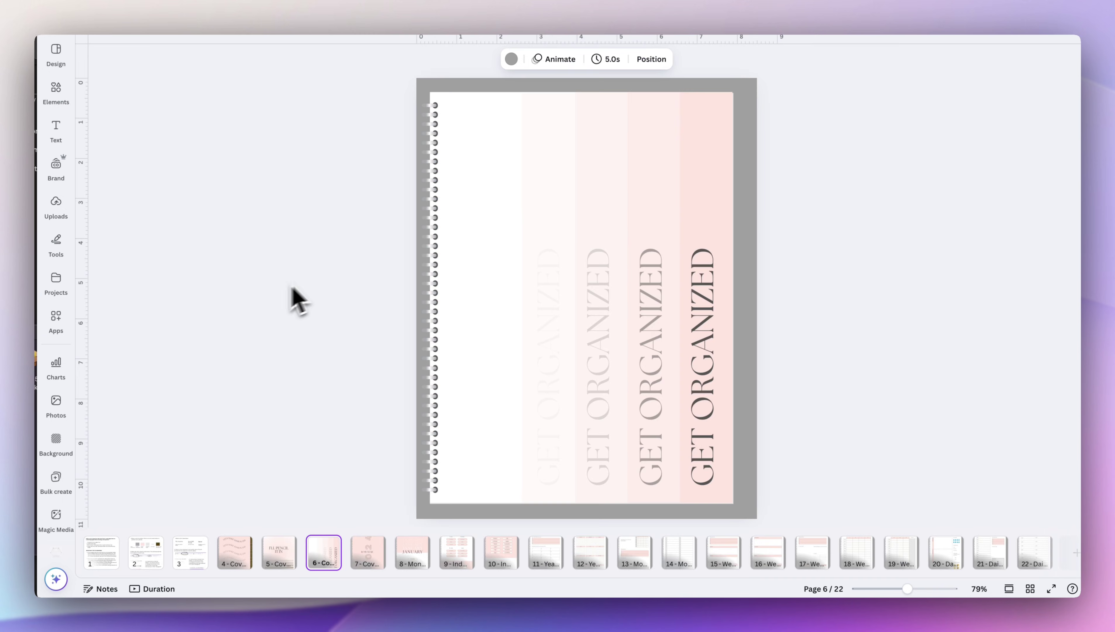
Look through the additional template's covers, index and schedule pages and the 2025 dated calendar pages.
scroll(293, 298, up, 3)
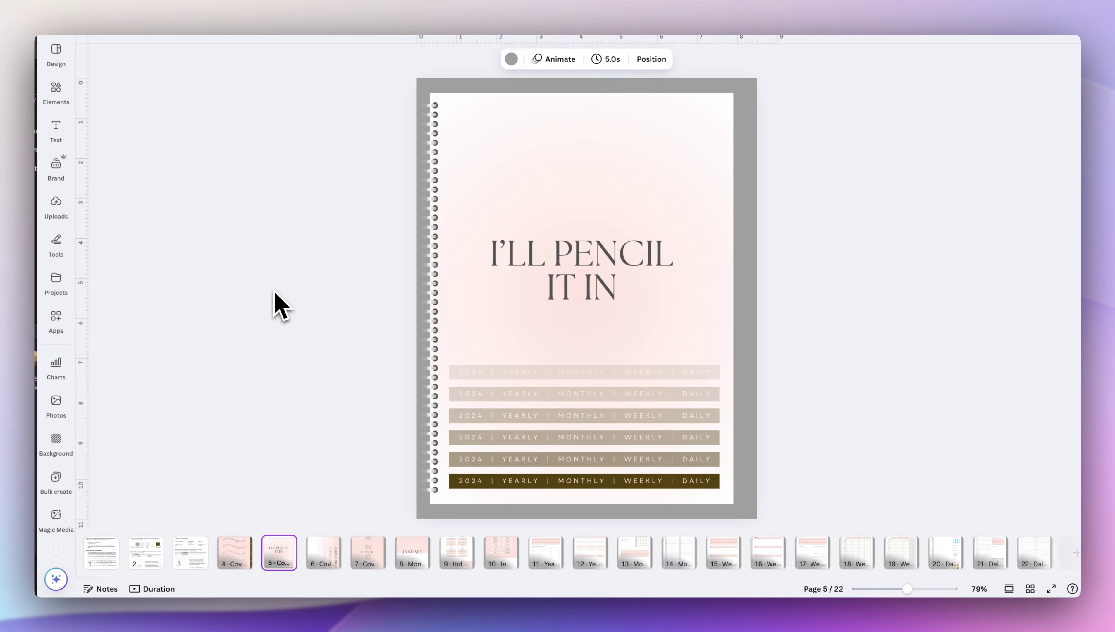
scroll(279, 305, down, 2)
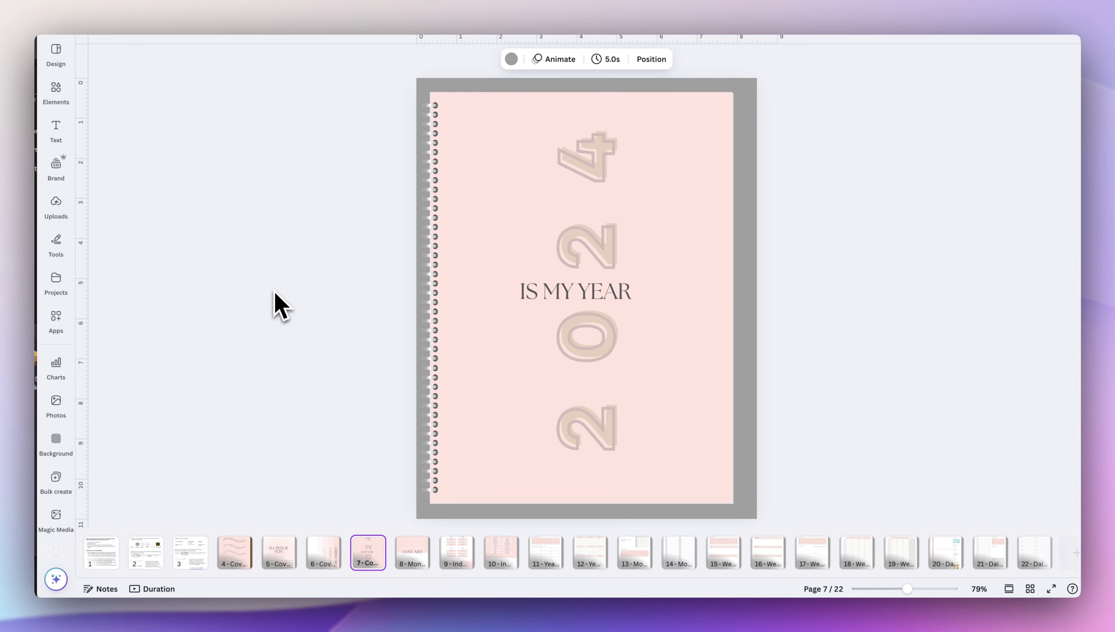
scroll(279, 305, down, 2)
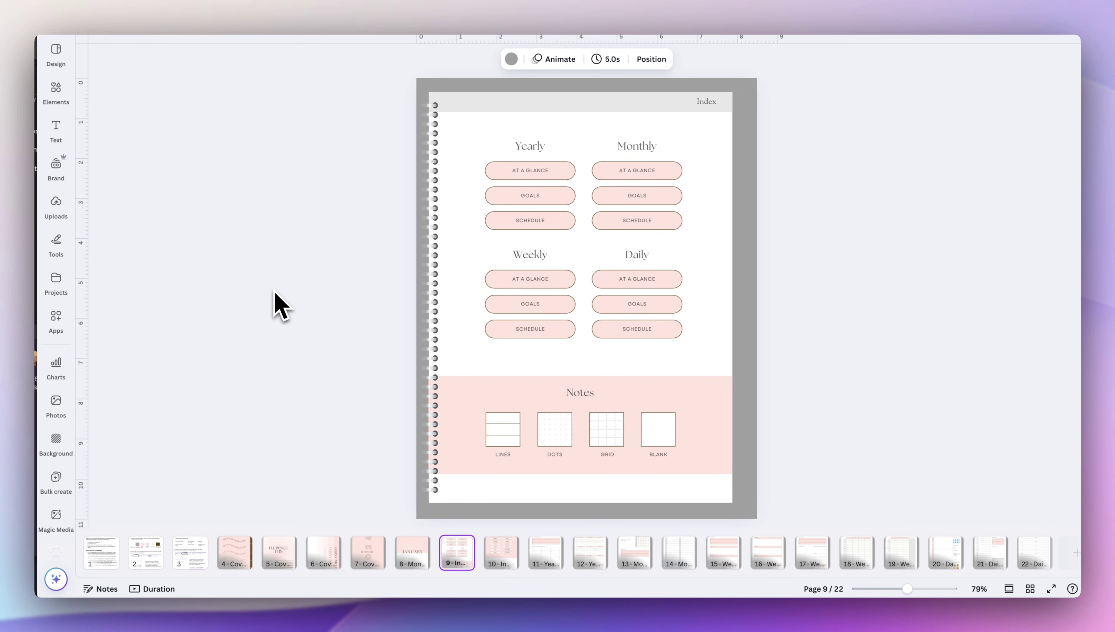
scroll(281, 306, down, 1)
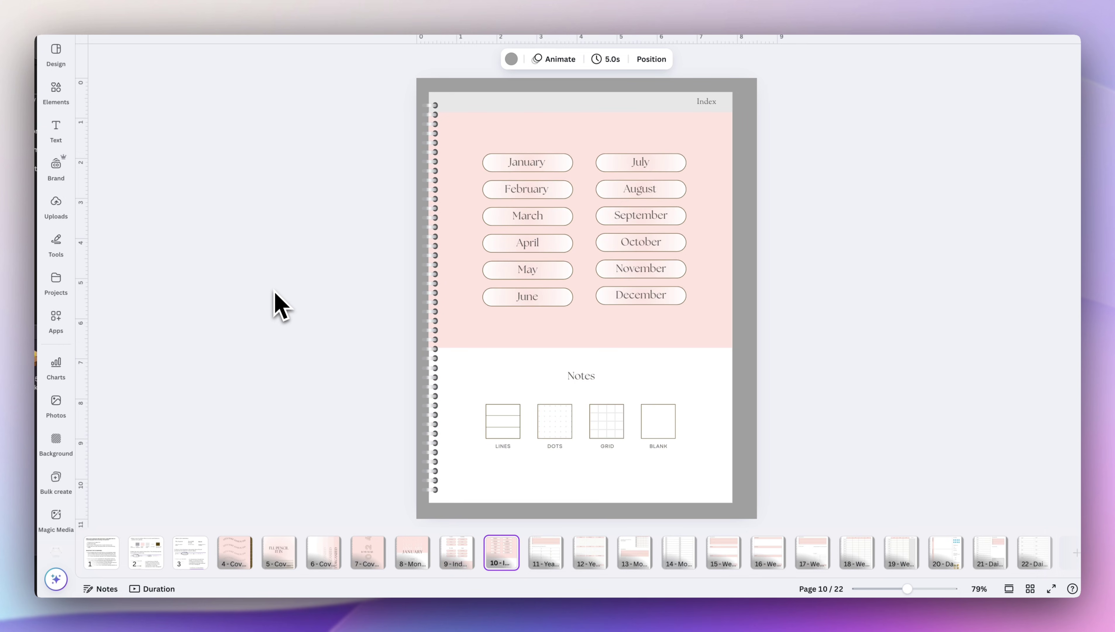
scroll(278, 305, down, 4)
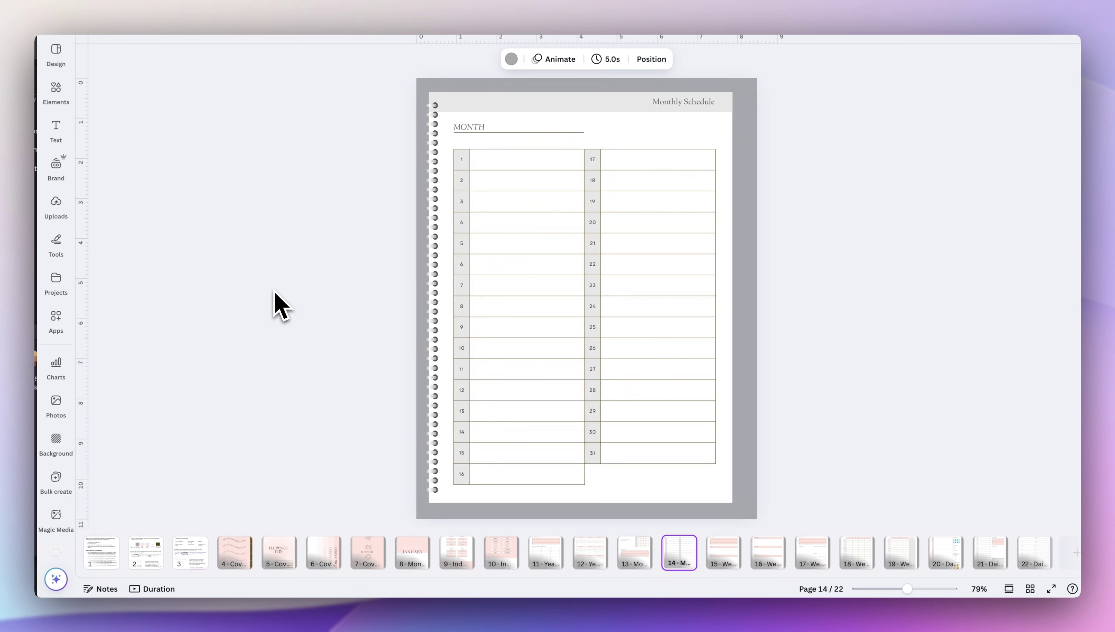
scroll(279, 305, down, 7)
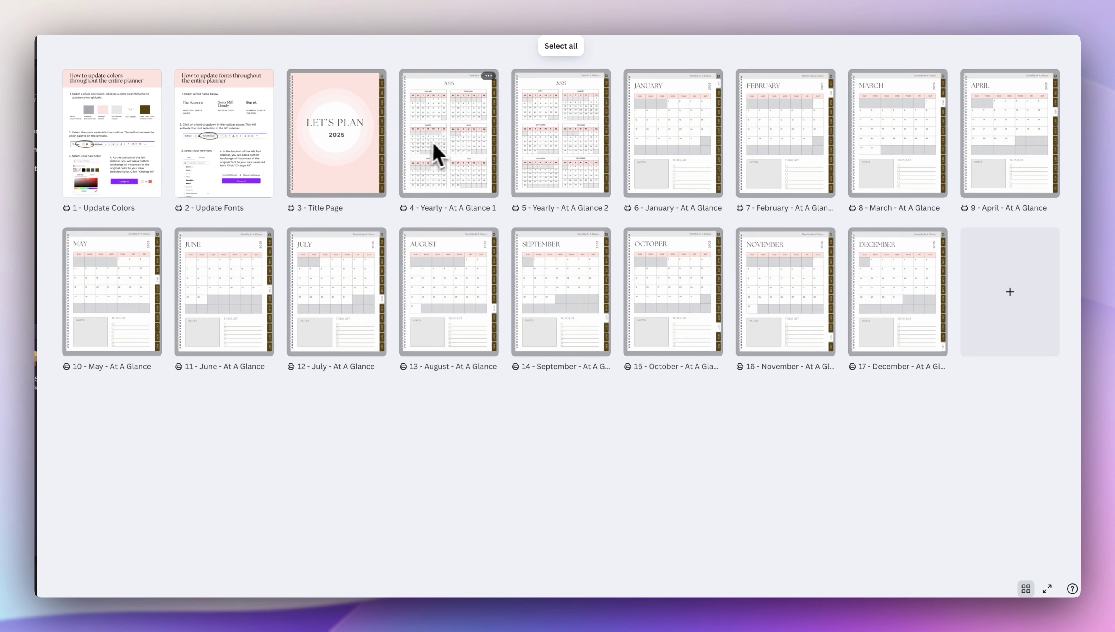
double_click(440, 153)
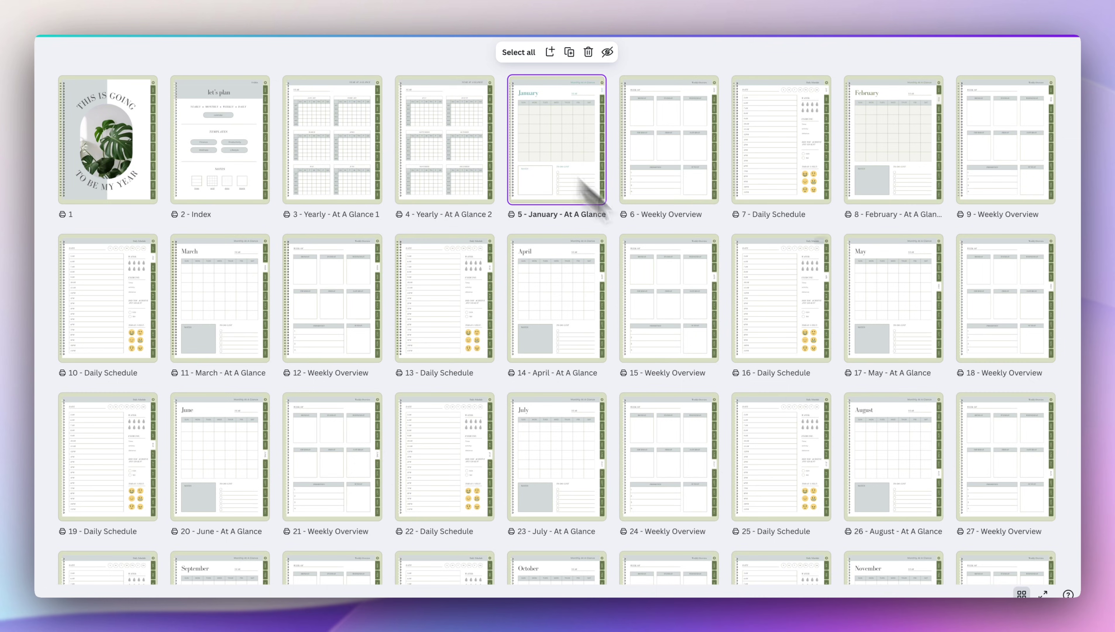
scroll(772, 330, down, 10)
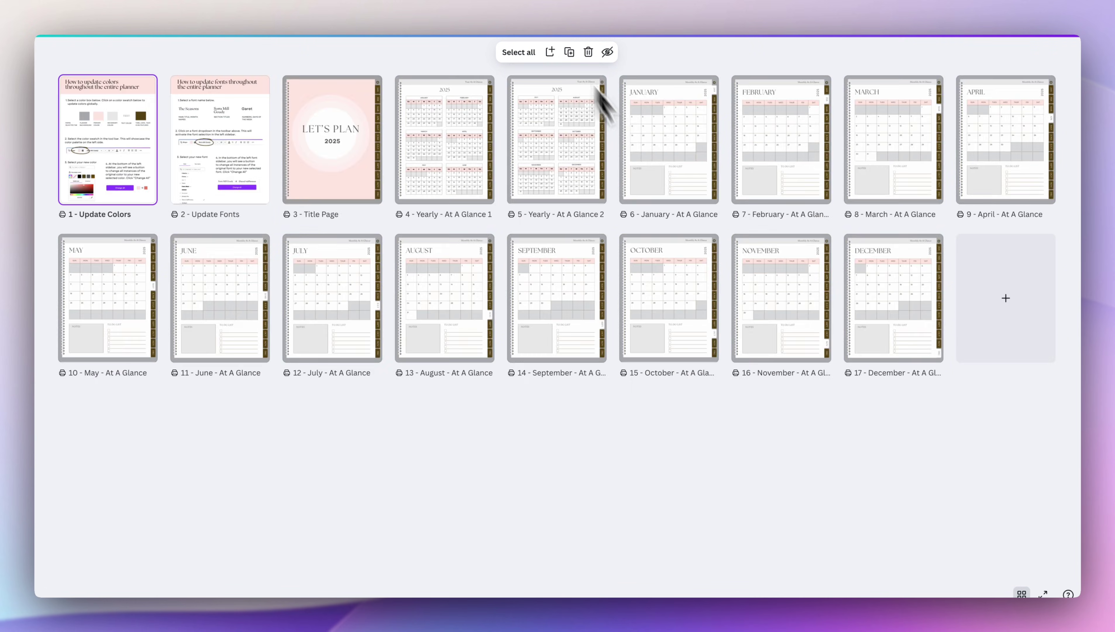
Copy the companion template's schedule, tracker, list and notes pages and paste them into the 2025 dated calendar design.
drag(1066, 574, 52, 170)
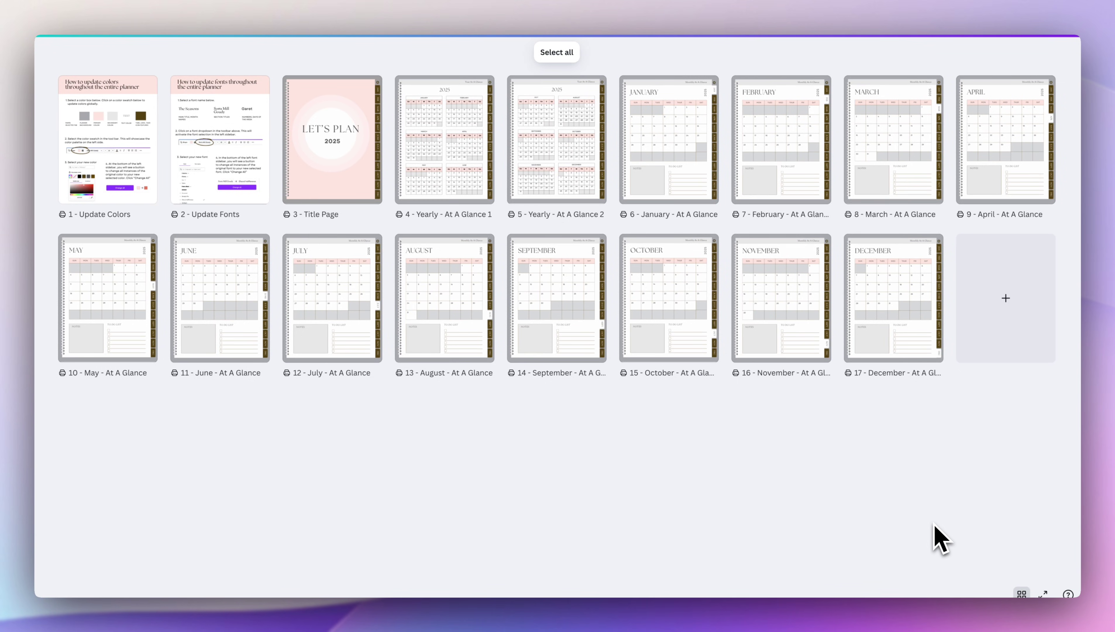
key(ctrl+v)
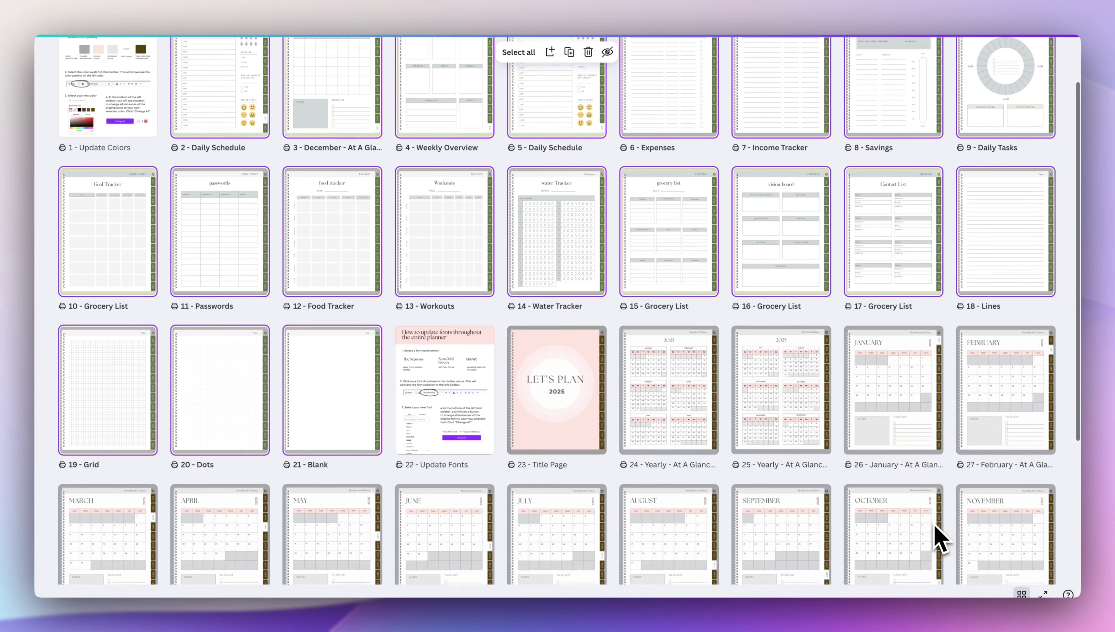
scroll(934, 524, down, 5)
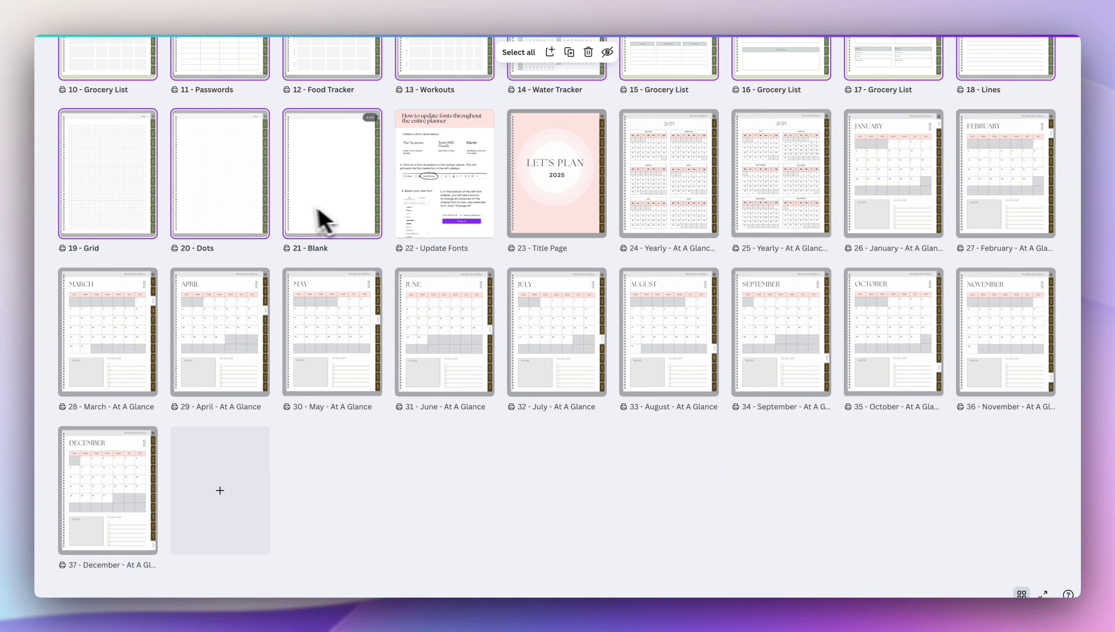
Move the pasted pages behind the 2025 December calendar page and delete the Daily Schedule page preceding Expenses.
drag(225, 195, 162, 473)
scroll(529, 274, down, 3)
scroll(522, 266, up, 3)
scroll(595, 188, down, 5)
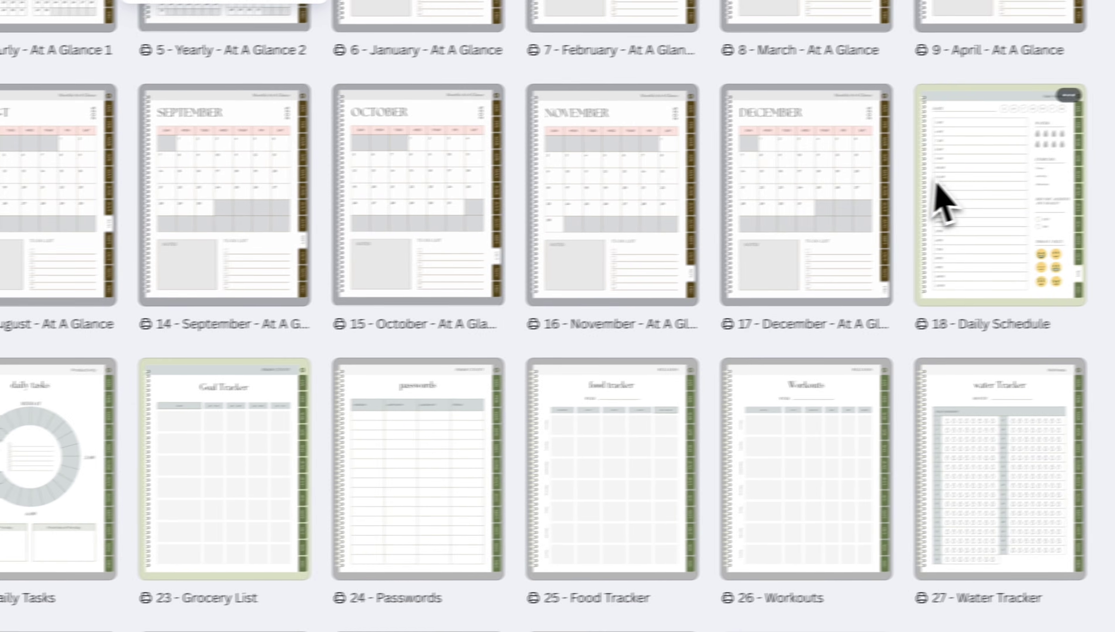
key(Delete)
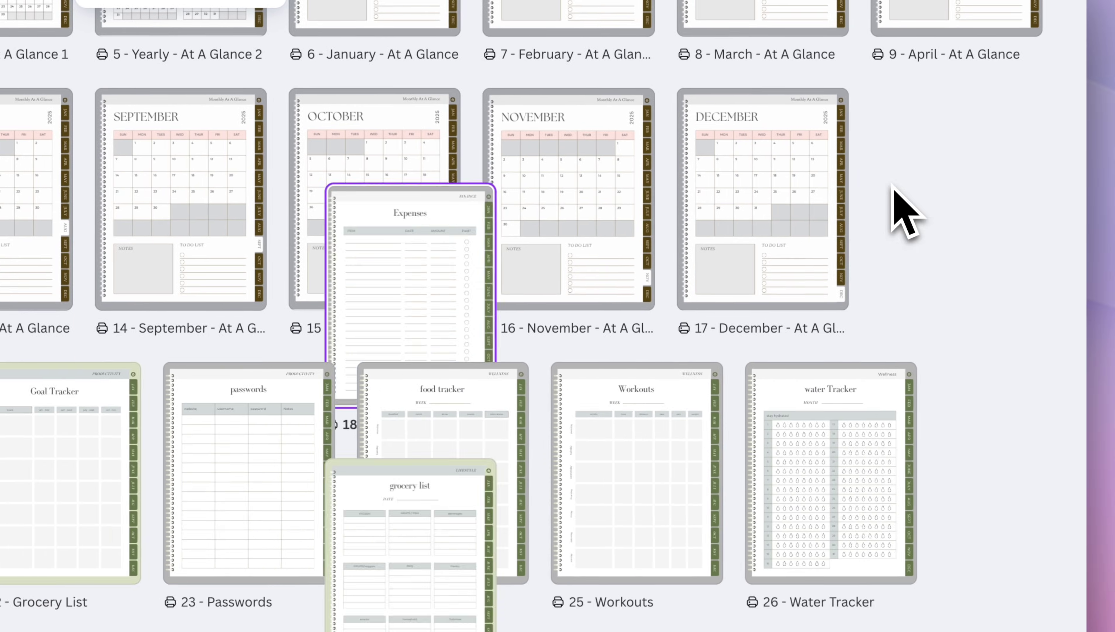
Change the DECEMBER title's font to Bodoni FLF, matching the Expenses page's title, and apply the change to all the monthly titles.
double_click(893, 186)
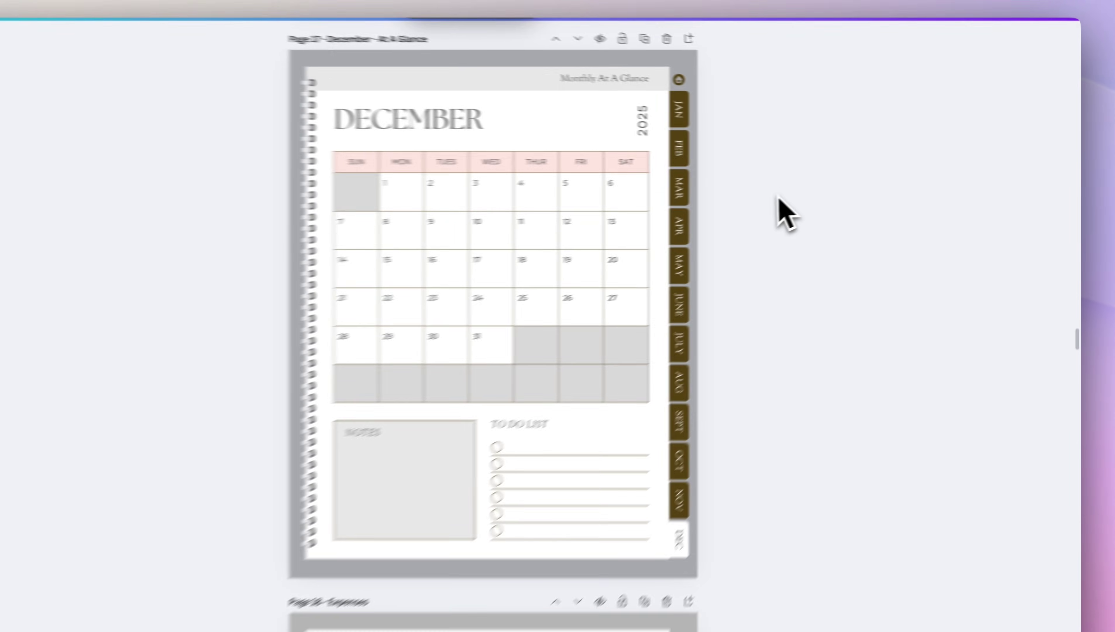
scroll(778, 210, down, 6)
click(579, 188)
scroll(597, 208, up, 2)
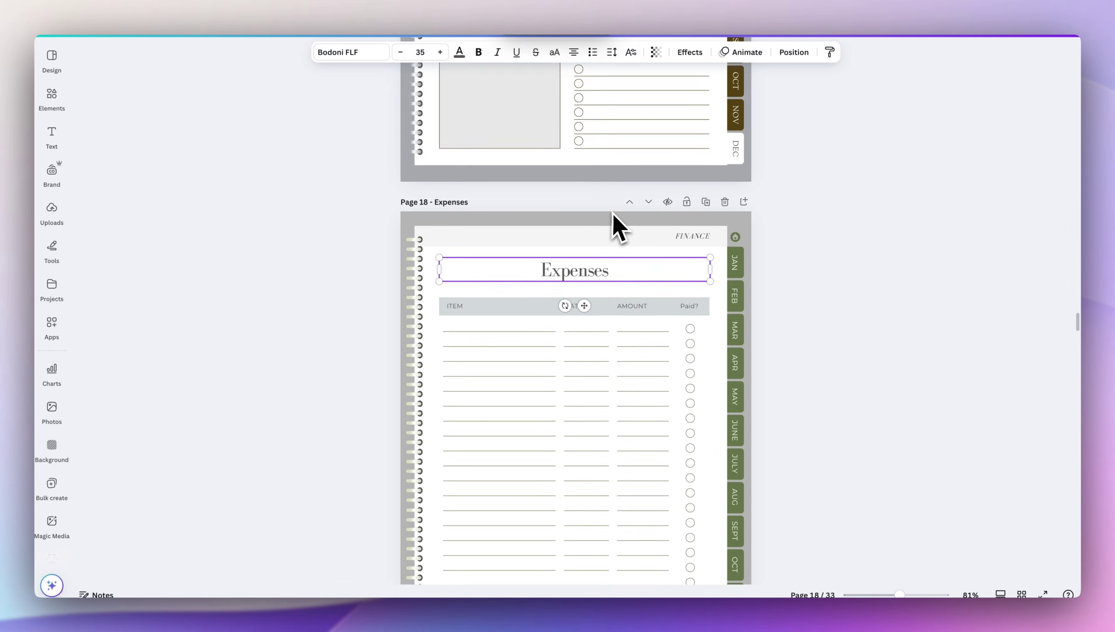
scroll(612, 212, up, 3)
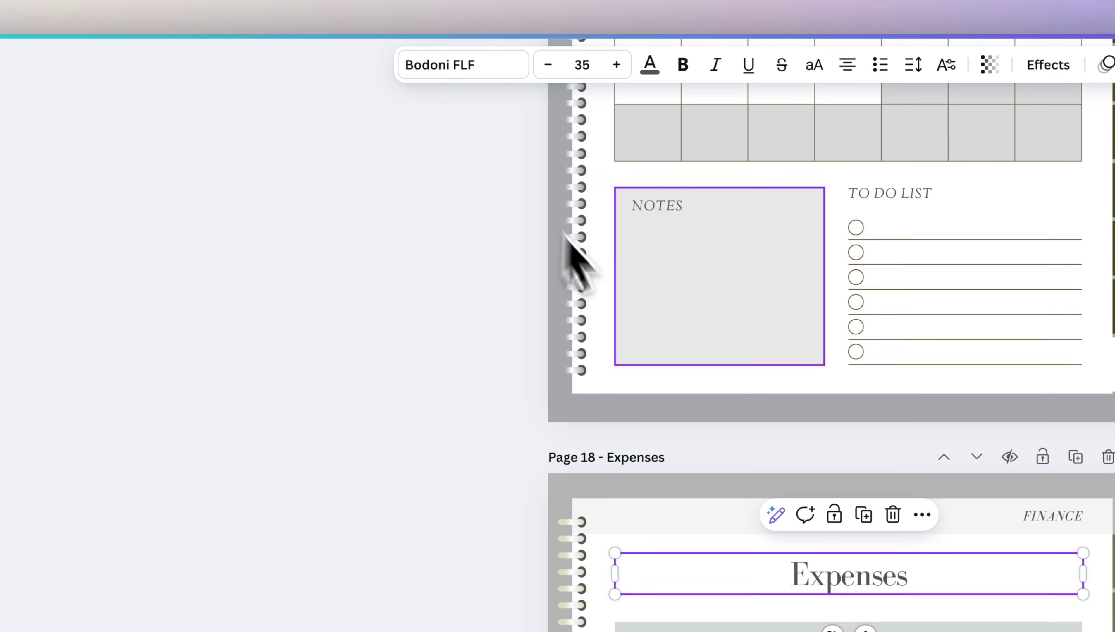
scroll(589, 274, up, 5)
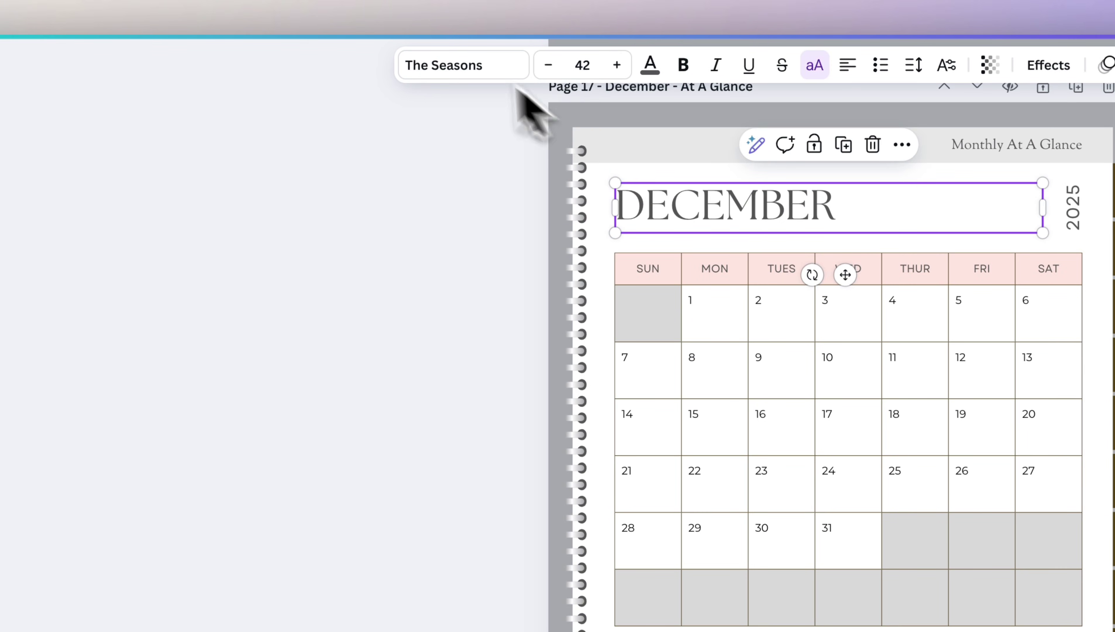
click(464, 64)
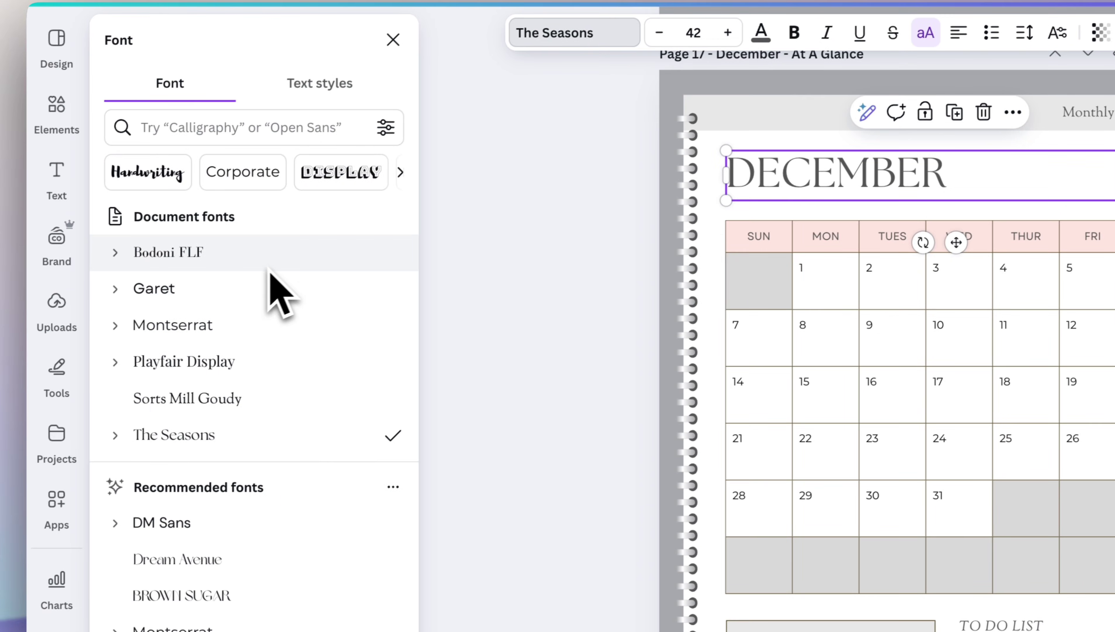
click(165, 295)
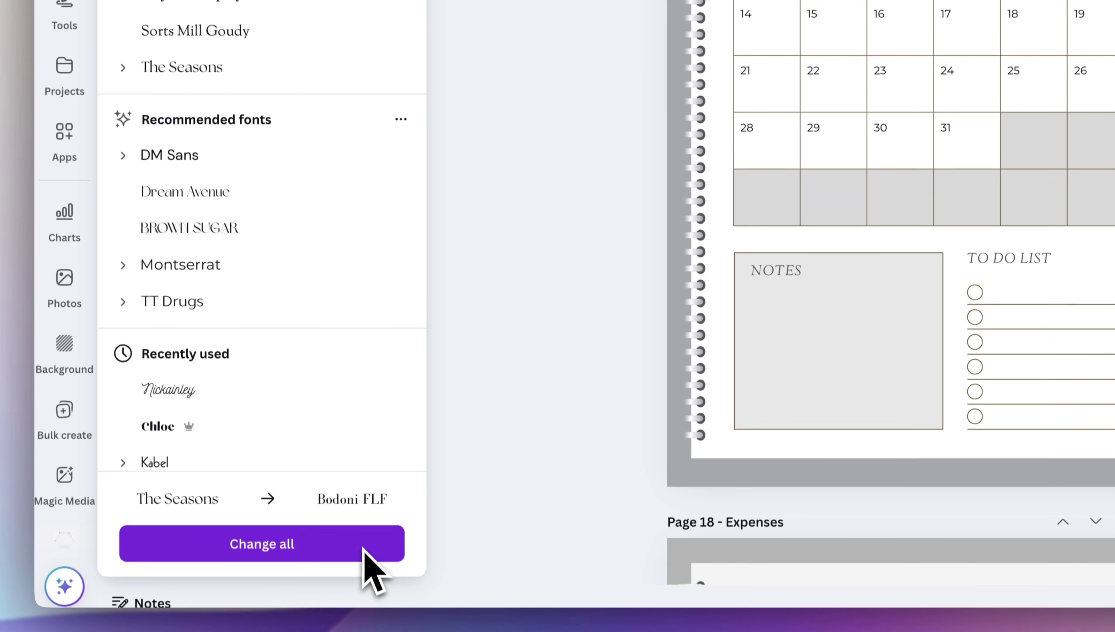
click(363, 559)
scroll(704, 236, up, 8)
scroll(712, 259, up, 10)
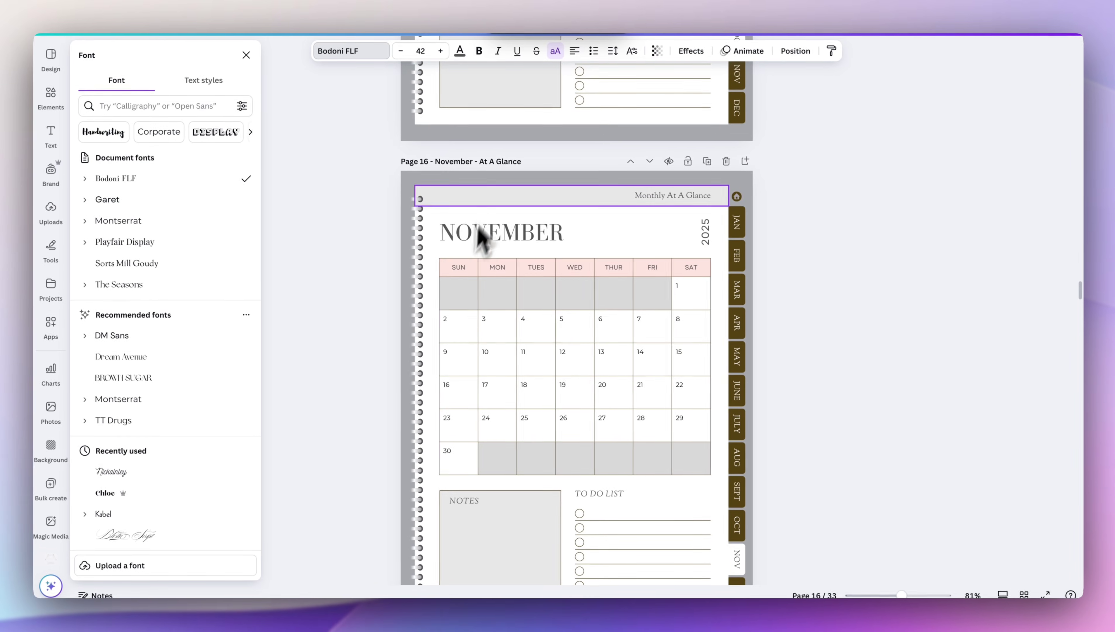
Recolor the calendar pages' brown month tabs with the document's green and the pink weekday header with its light blue-gray.
scroll(533, 265, down, 5)
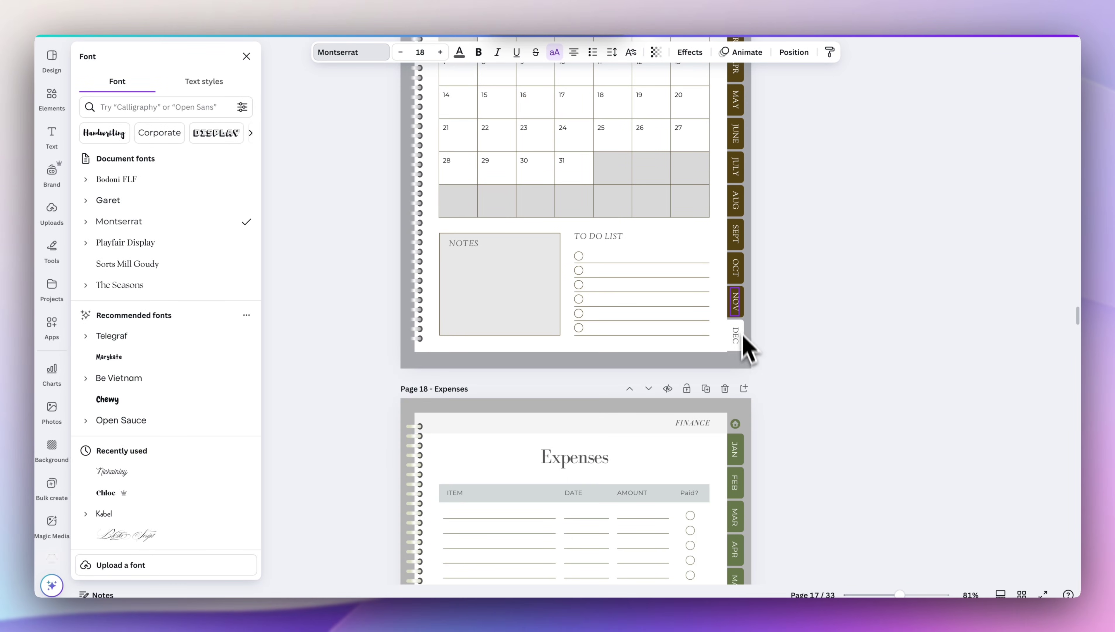
click(741, 310)
scroll(742, 310, up, 1)
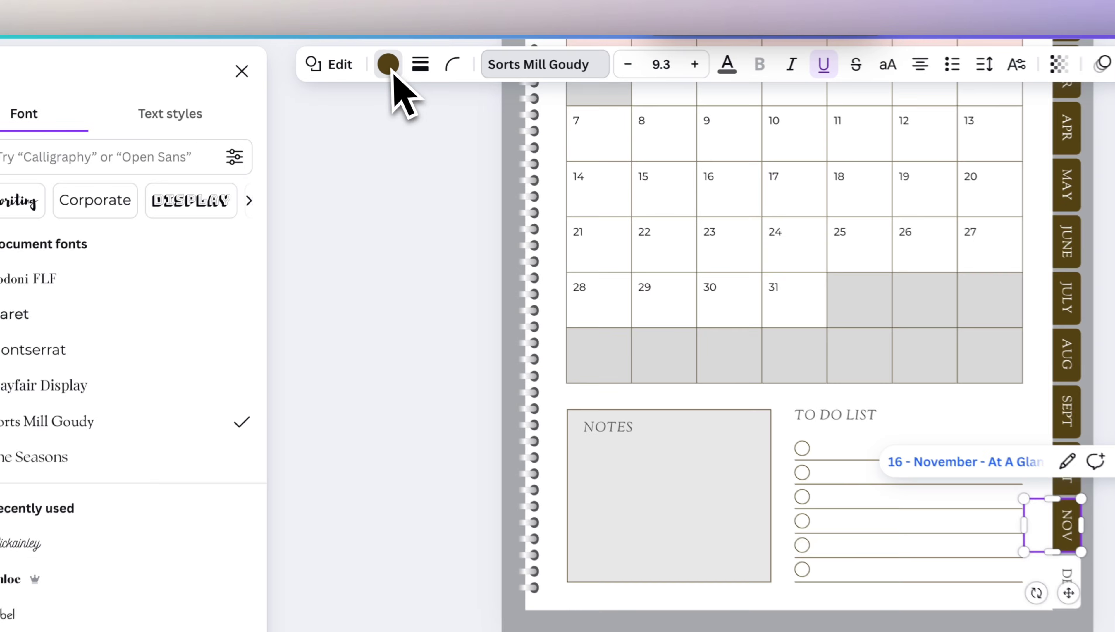
click(332, 52)
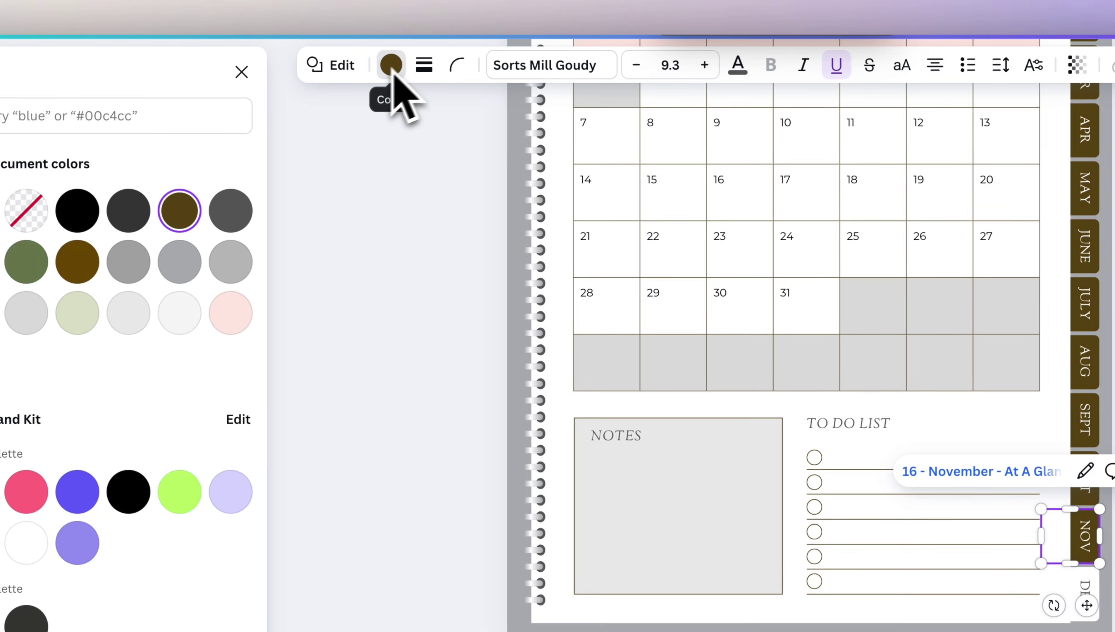
click(26, 261)
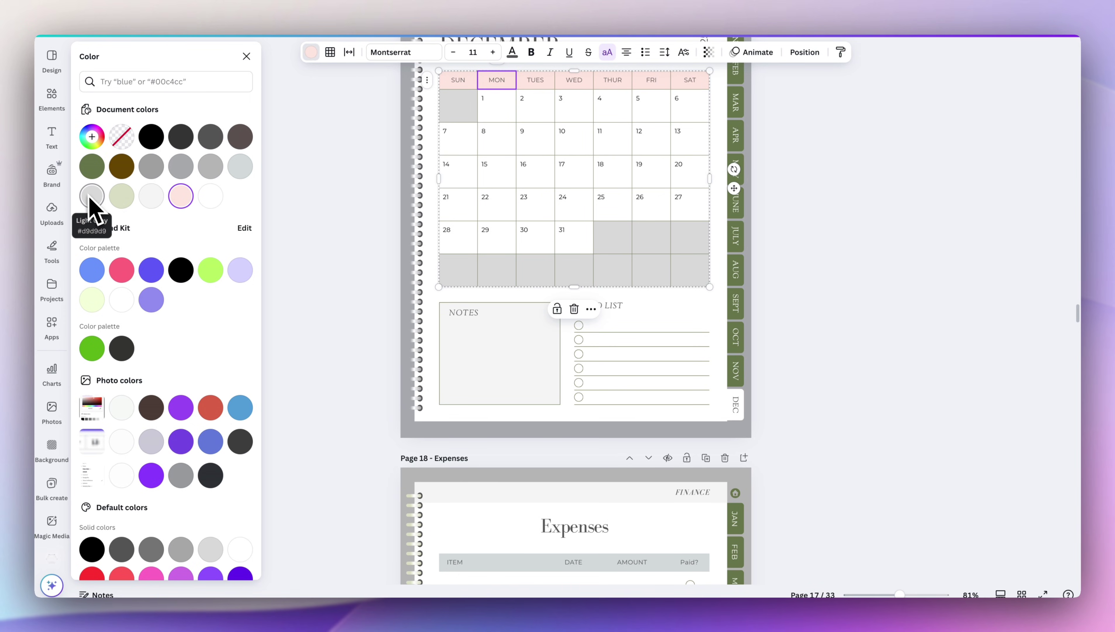
click(238, 168)
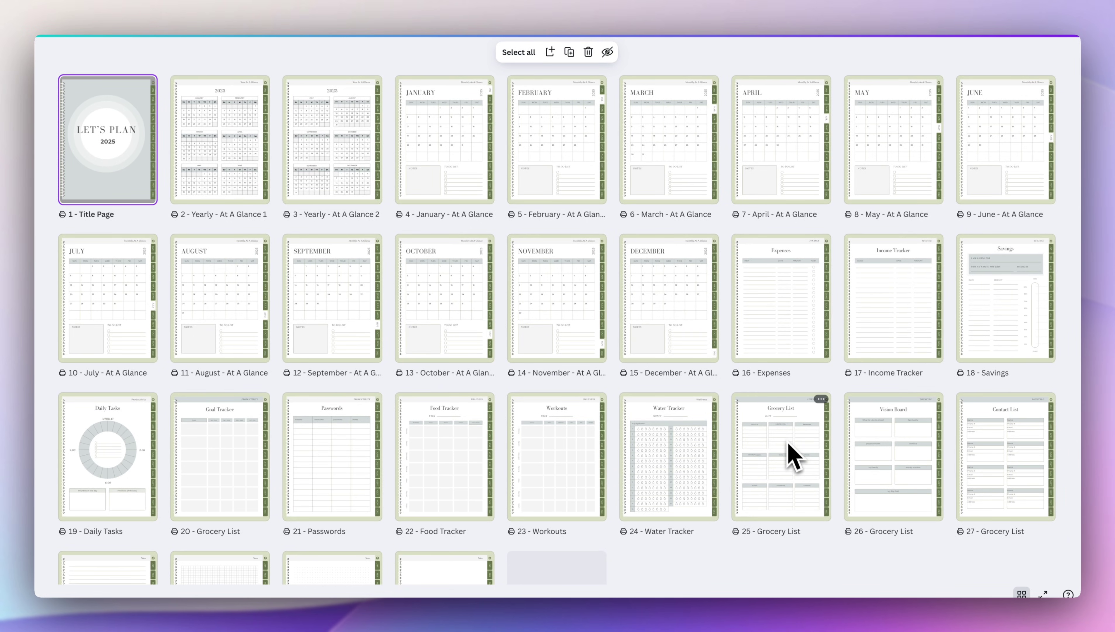
Look through the page overviews of the dated 2025 planner and the undated planner, from the covers to the notes pages.
drag(787, 441, 420, 170)
scroll(381, 135, down, 1)
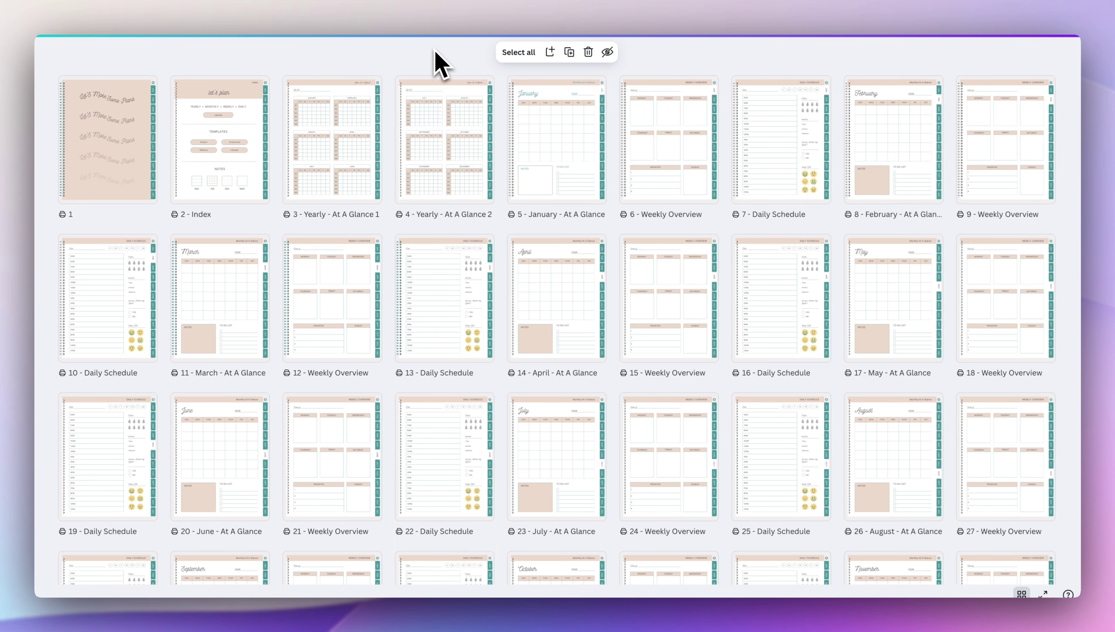
scroll(792, 231, down, 14)
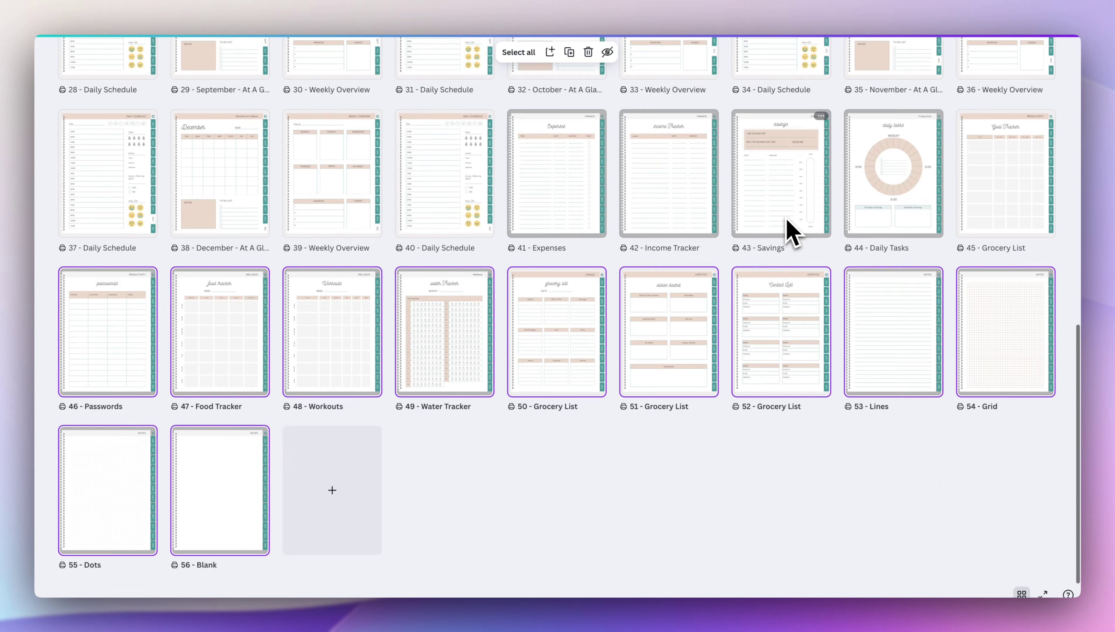
scroll(791, 232, up, 14)
scroll(630, 179, down, 9)
scroll(624, 165, down, 1)
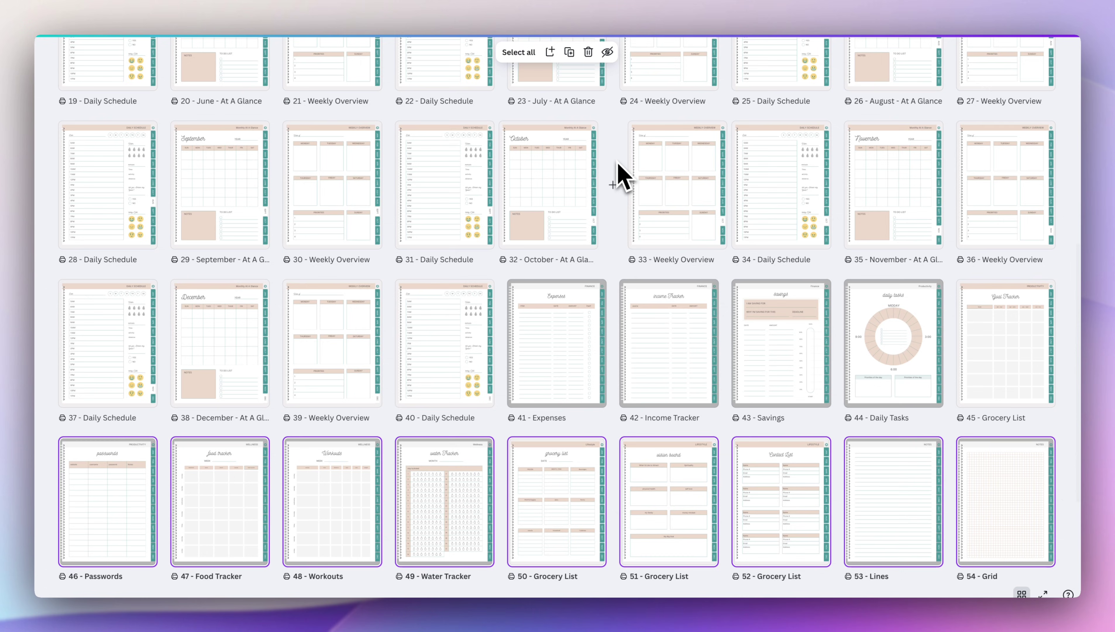
scroll(622, 175, up, 3)
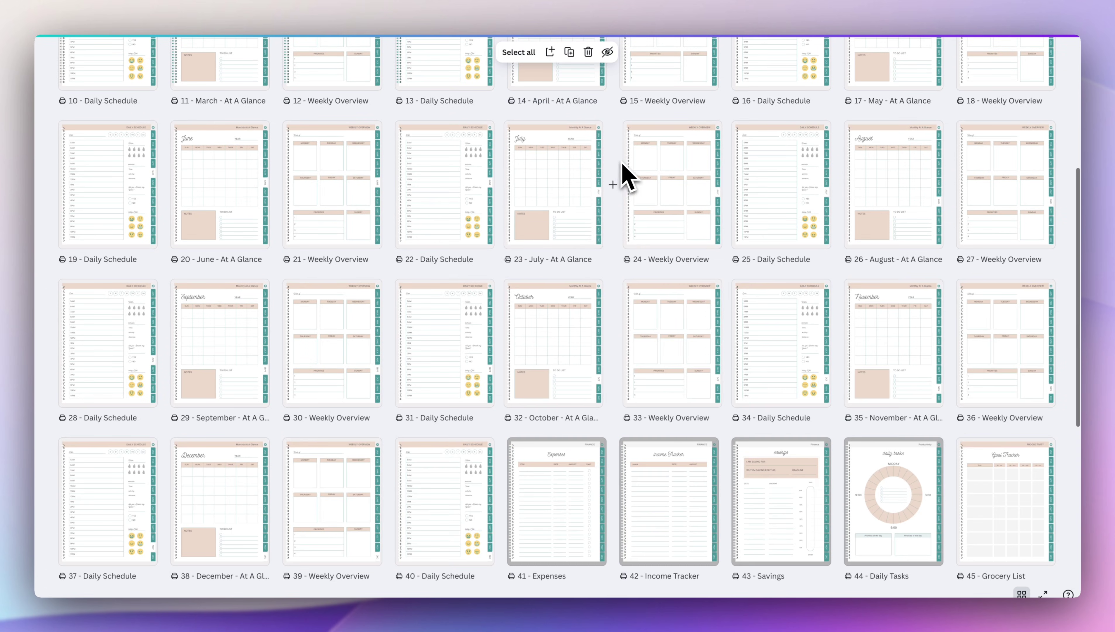
scroll(310, 58, up, 6)
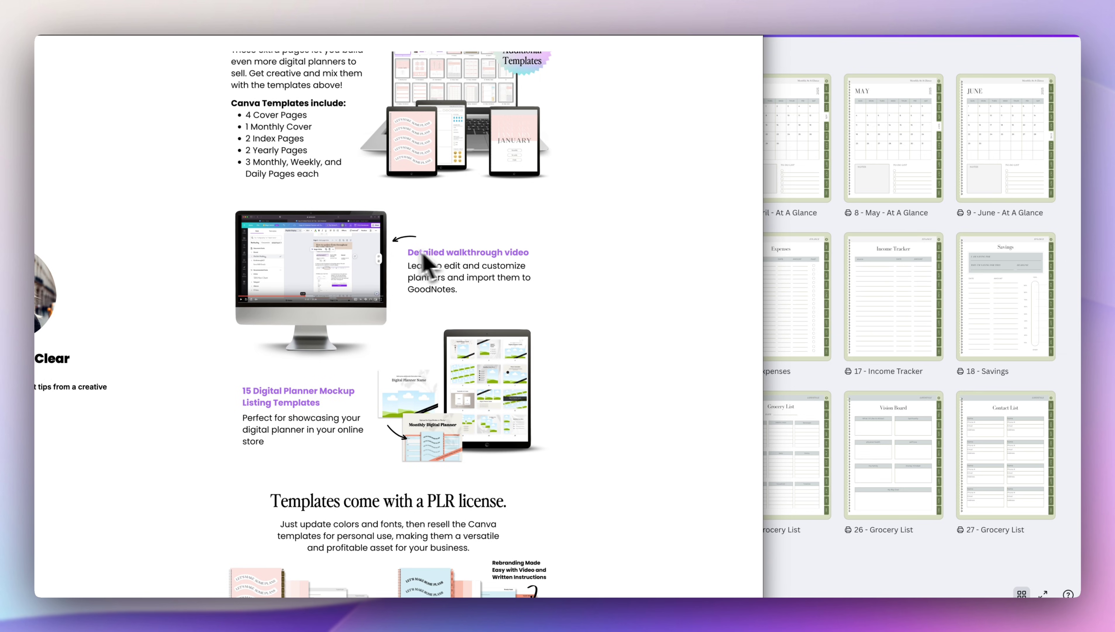
Review the template bundle's sales page, including the walkthrough video, mockup listing templates, PLR license and freebies sections.
scroll(398, 252, down, 2)
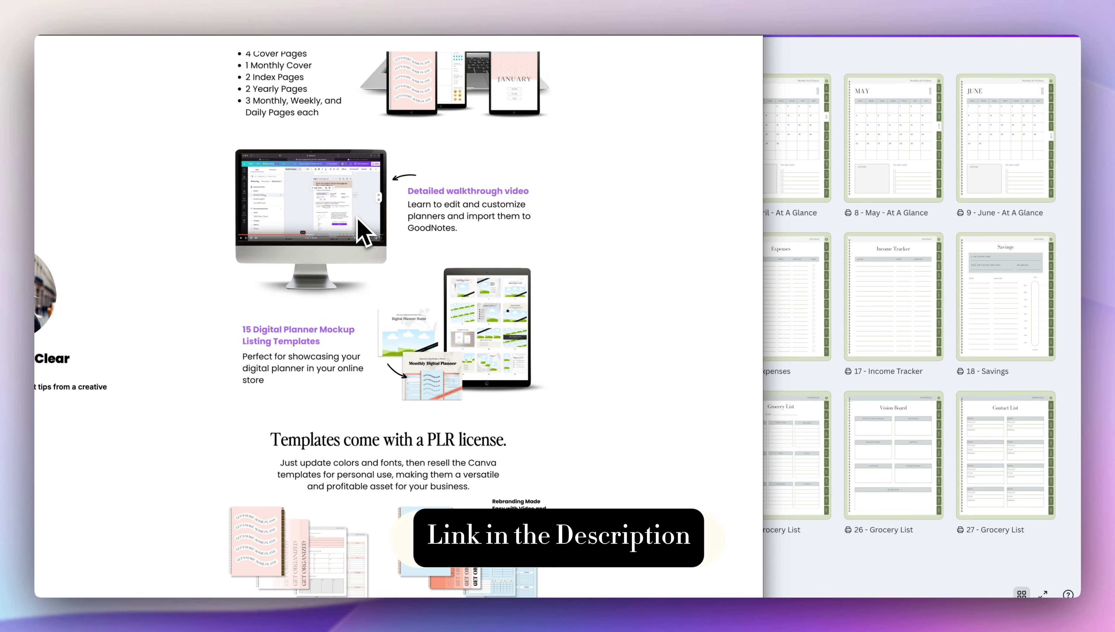
scroll(443, 217, up, 1)
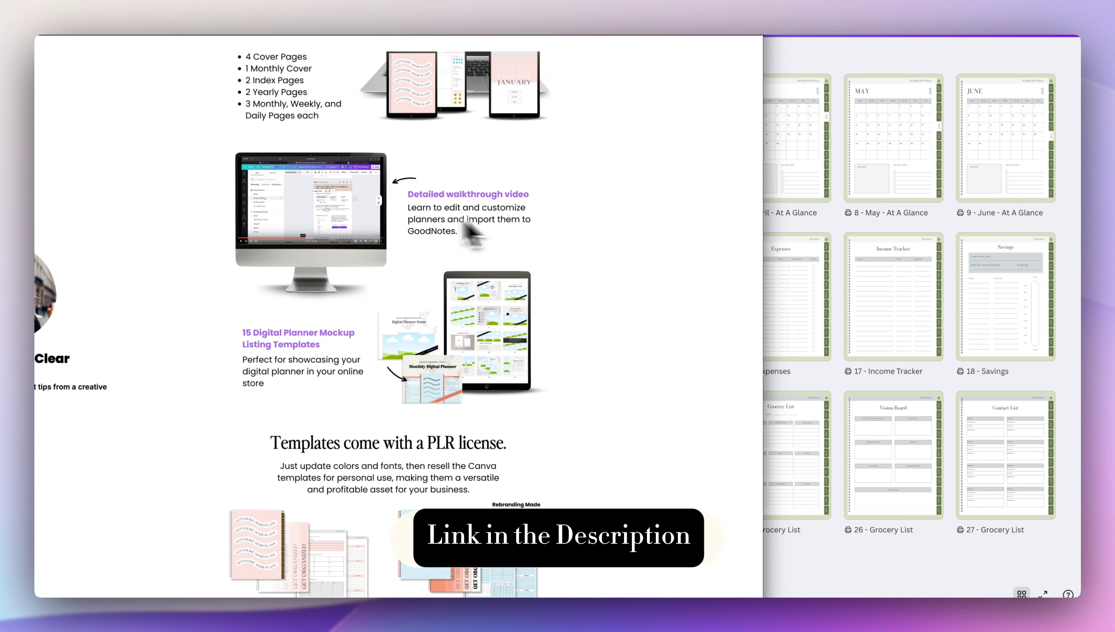
scroll(435, 227, down, 3)
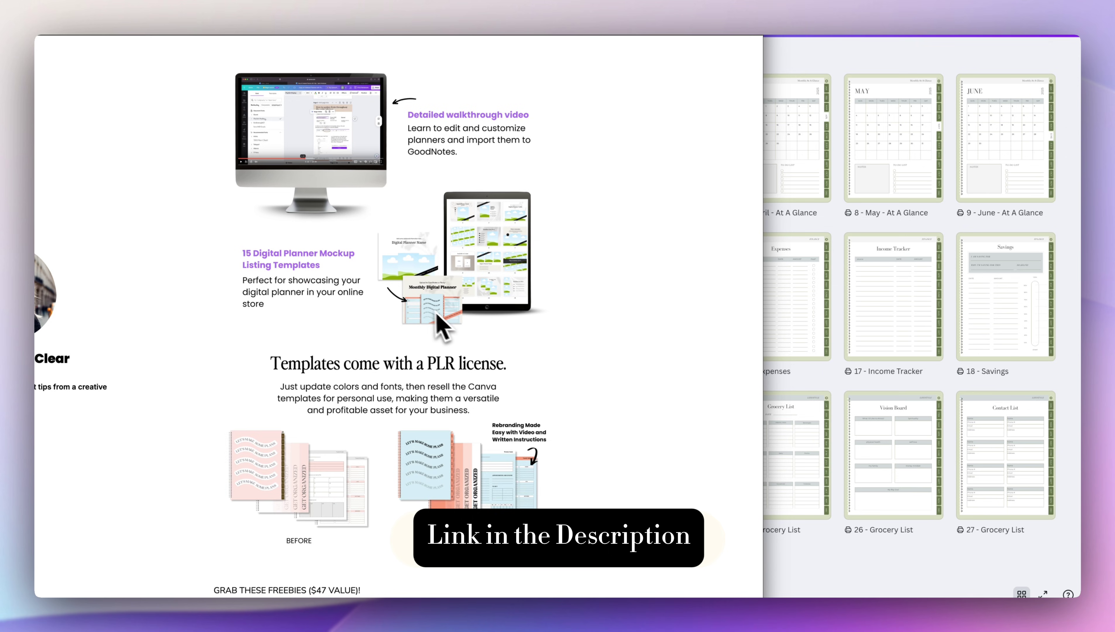
scroll(498, 242, down, 10)
scroll(498, 242, up, 2)
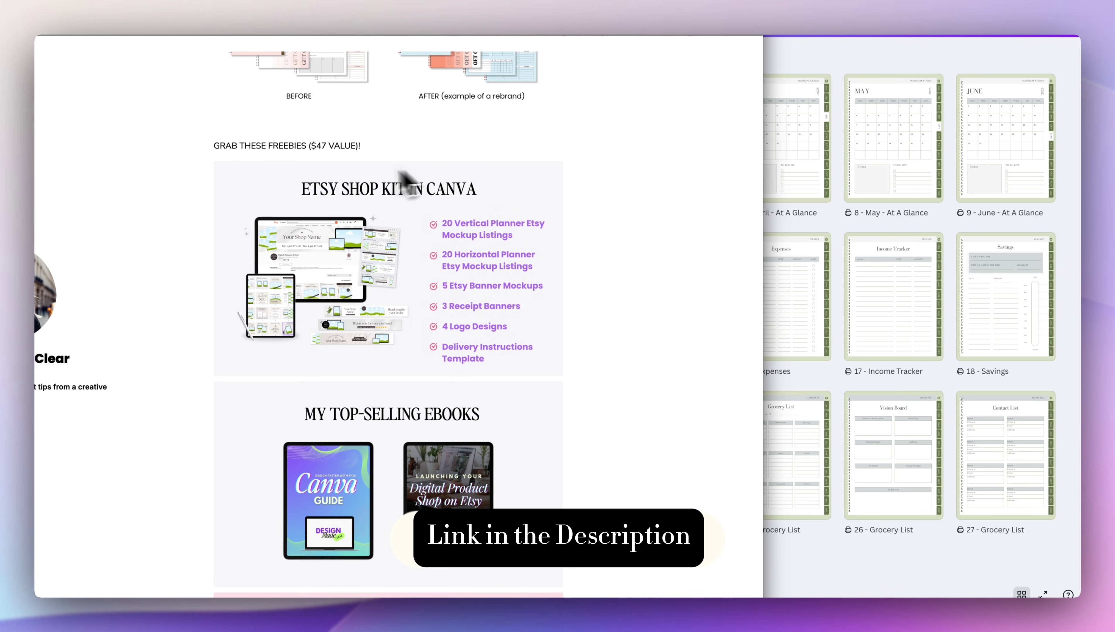
scroll(551, 408, up, 8)
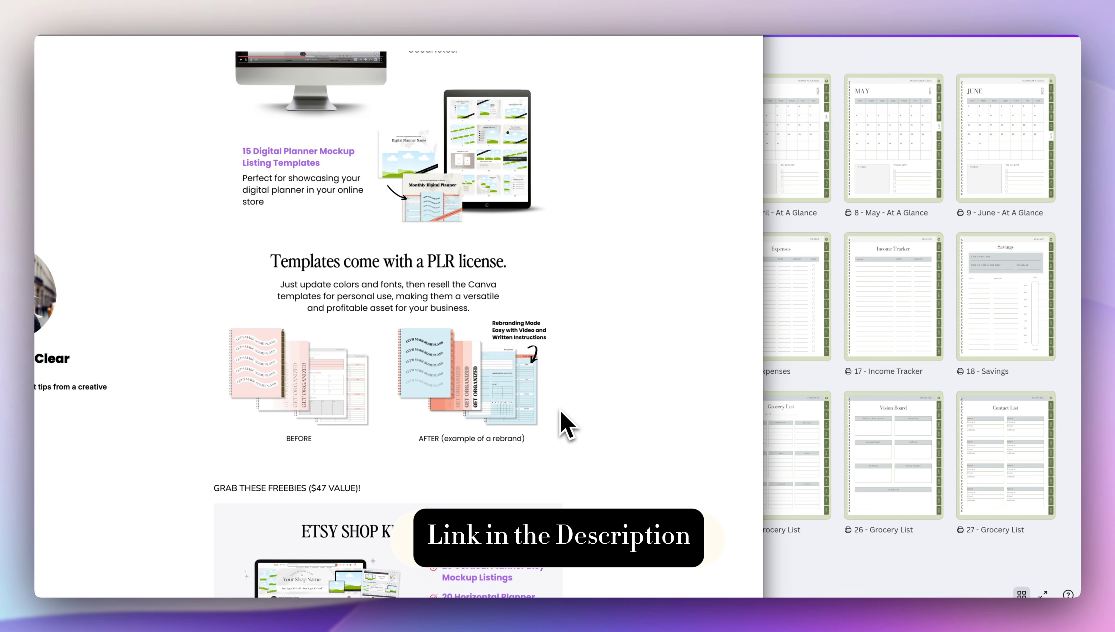
scroll(561, 411, up, 1)
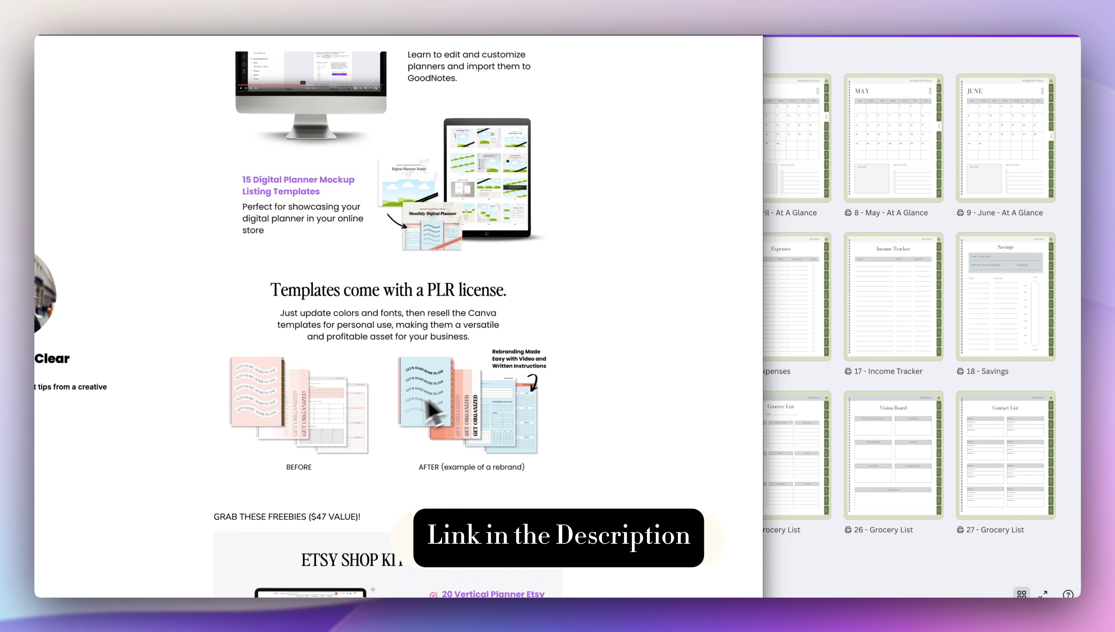
scroll(583, 446, up, 2)
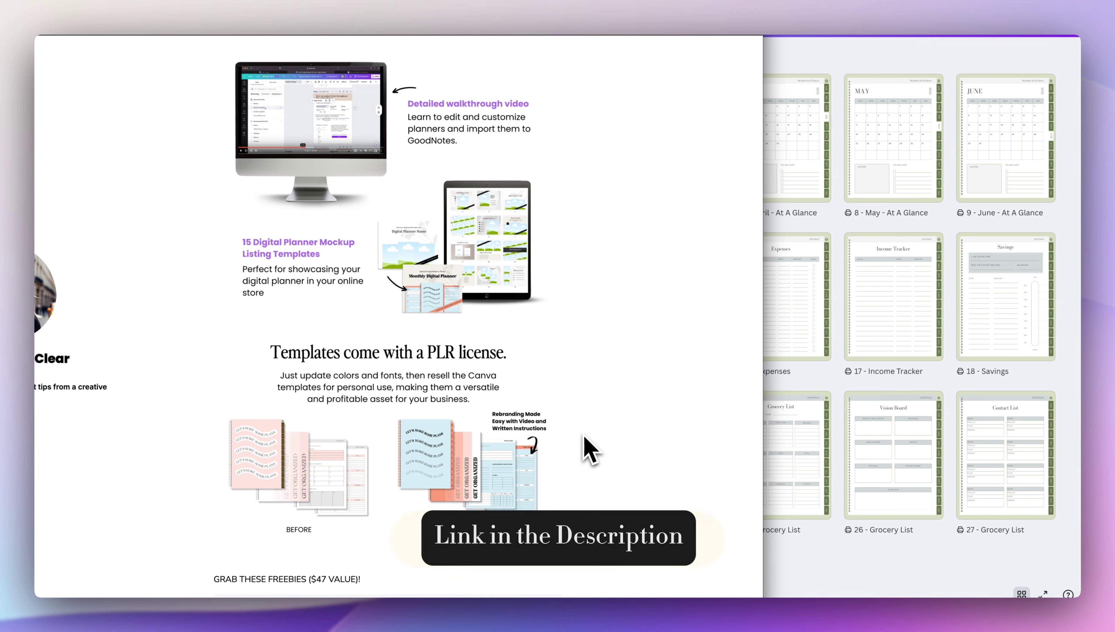